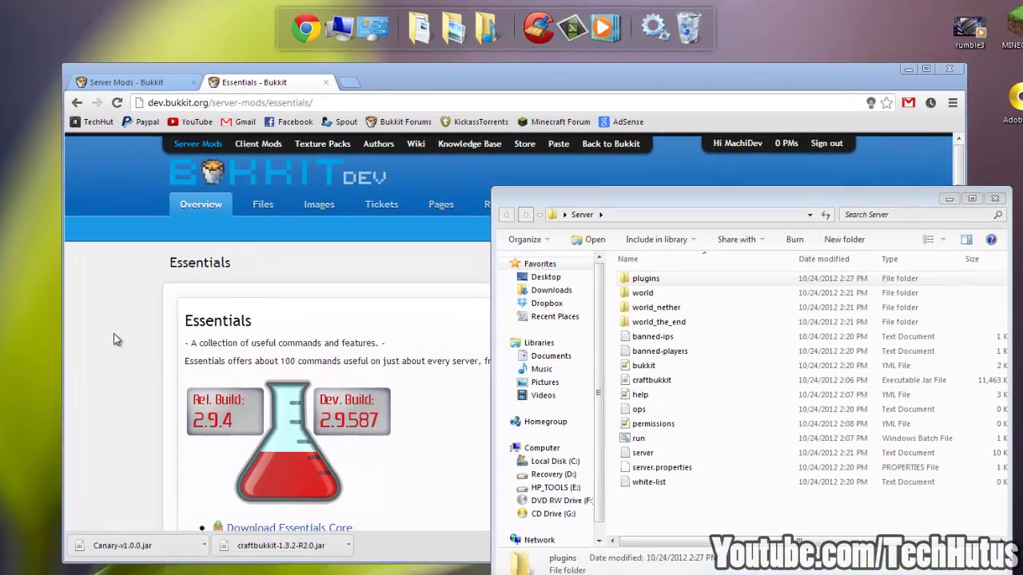
# Download Essentials Core from the links on the Essentials plugin page
pyautogui.click(162, 313)
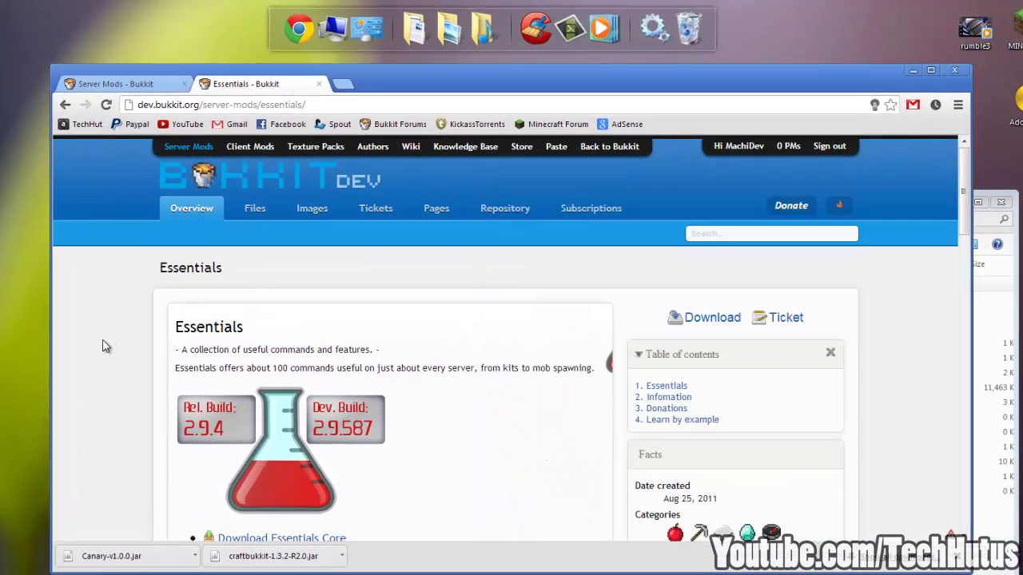
pyautogui.scroll(-3, 102, 346)
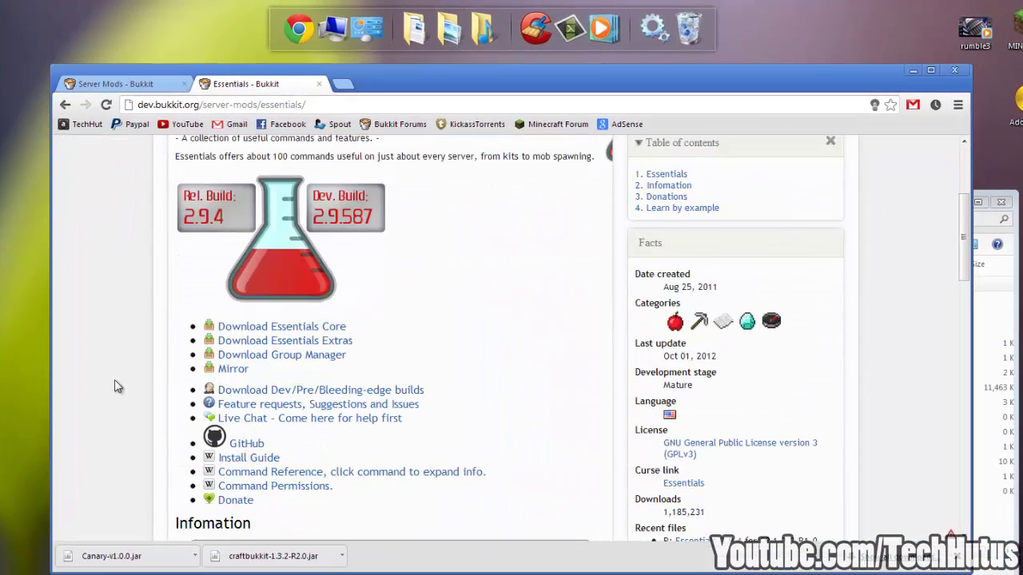
pyautogui.click(247, 329)
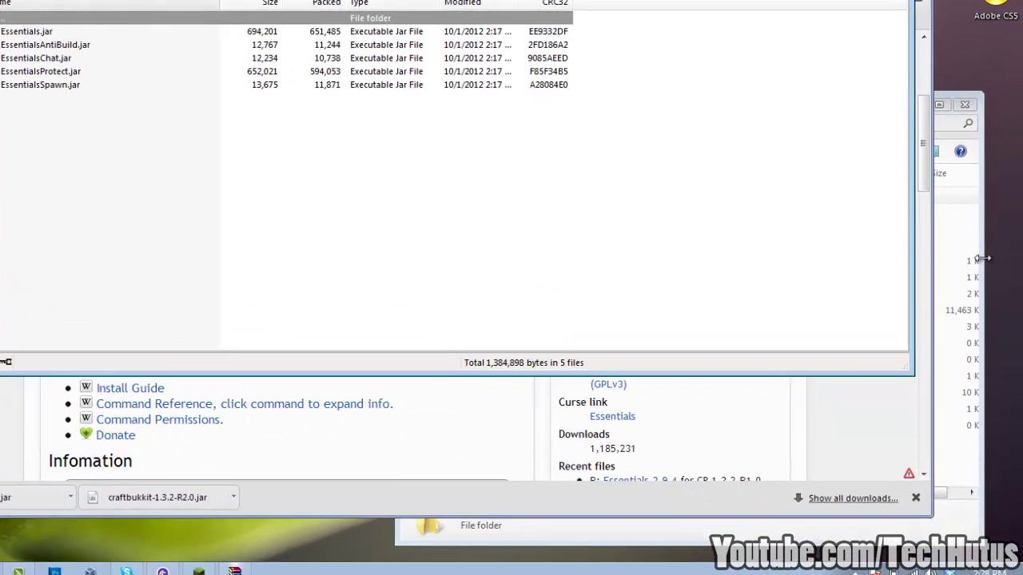
# Copy all five Essentials jar files from the downloaded archive into the server's plugins folder
pyautogui.click(1008, 349)
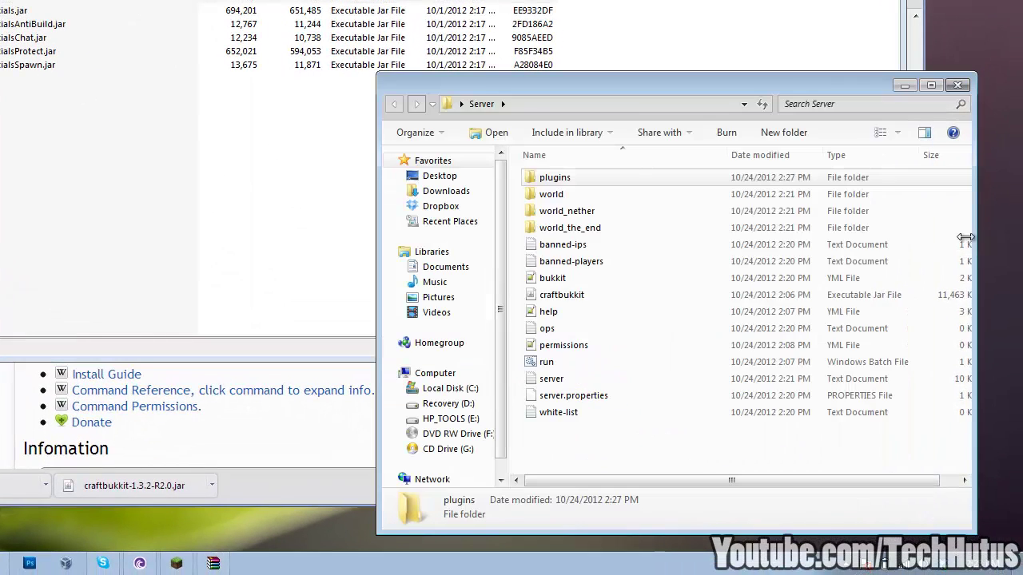
pyautogui.doubleClick(608, 171)
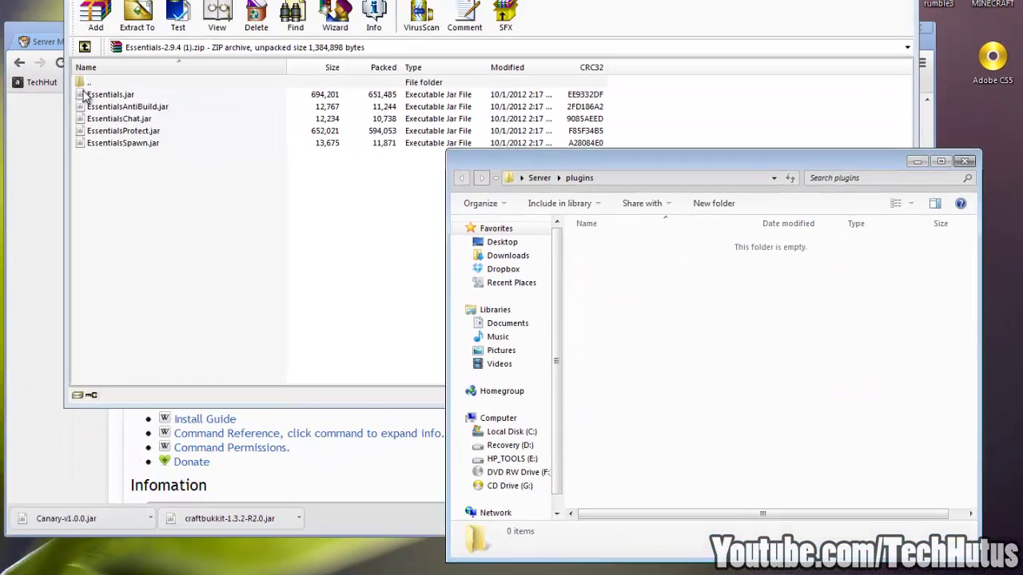
pyautogui.moveTo(8, 10); pyautogui.dragTo(660, 430)
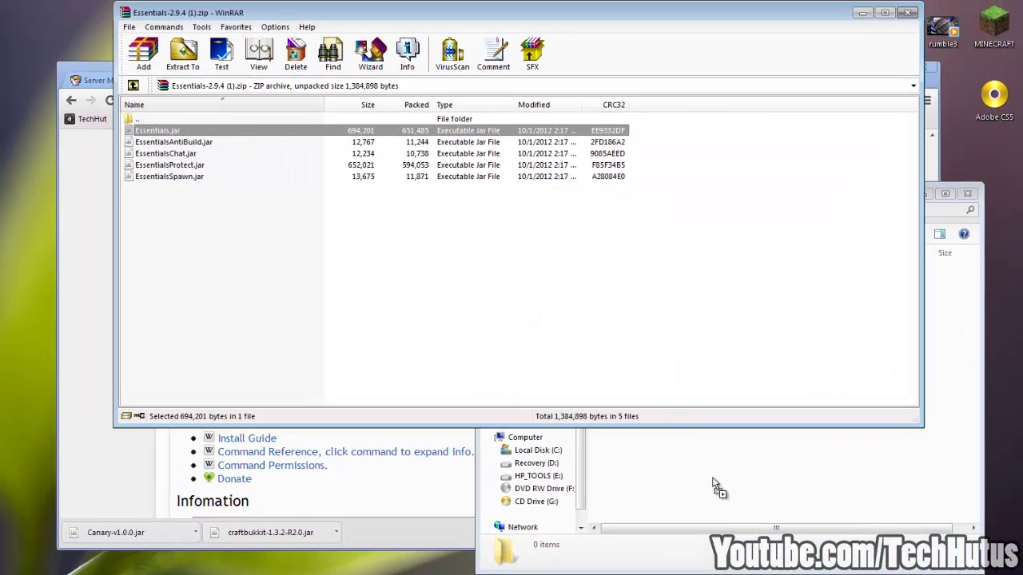
pyautogui.moveTo(715, 487); pyautogui.dragTo(717, 490)
pyautogui.moveTo(159, 198); pyautogui.dragTo(669, 484)
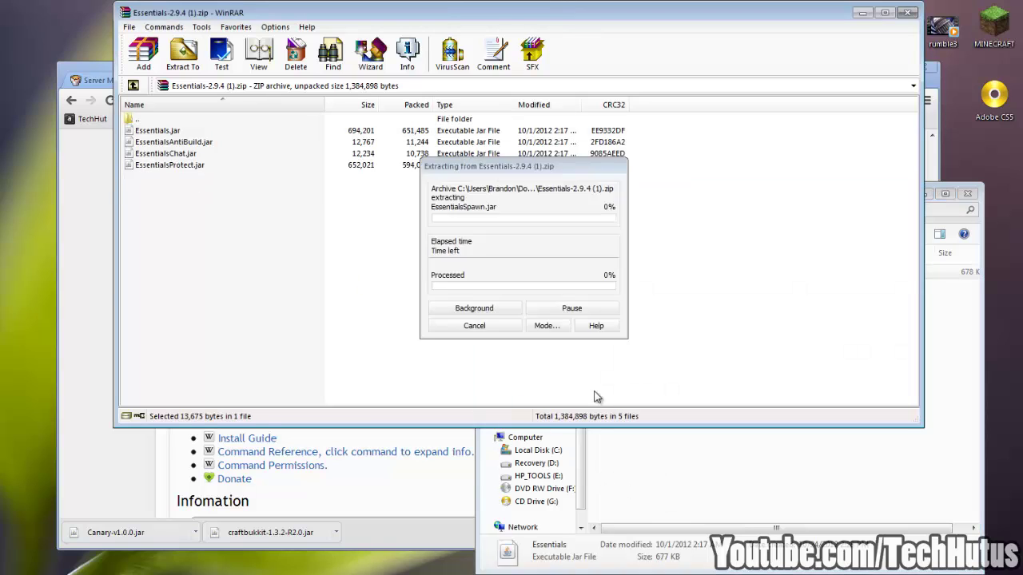
pyautogui.moveTo(174, 143); pyautogui.dragTo(668, 502)
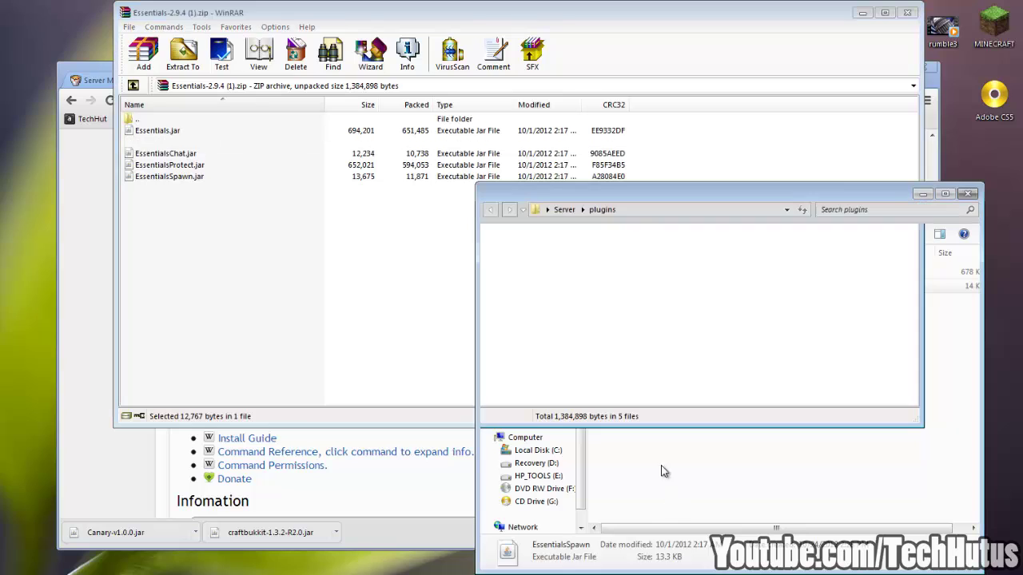
pyautogui.click(162, 153)
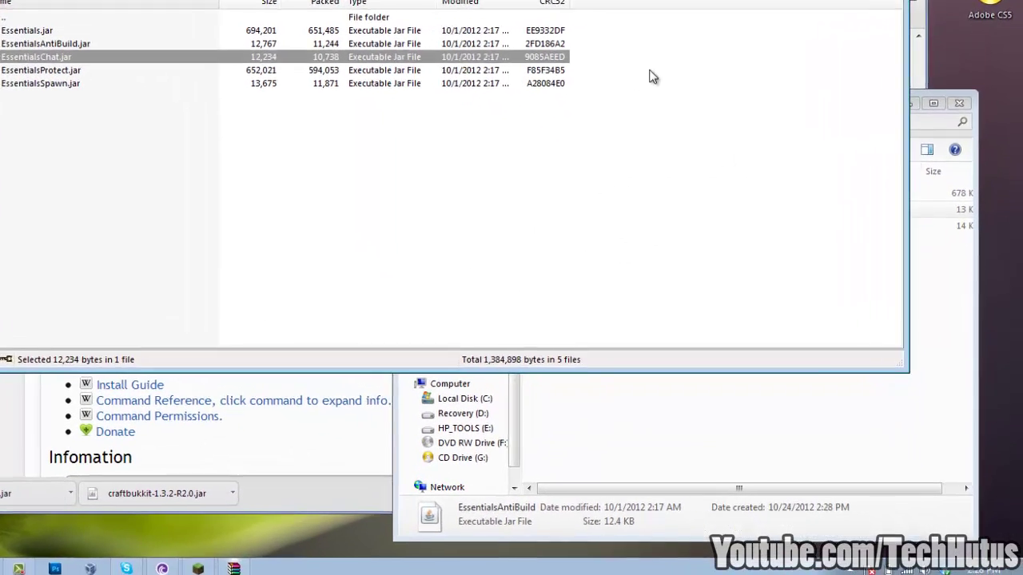
pyautogui.keyDown('ctrl'); pyautogui.click(500, 69); pyautogui.keyUp('ctrl')
pyautogui.moveTo(503, 57); pyautogui.dragTo(658, 265)
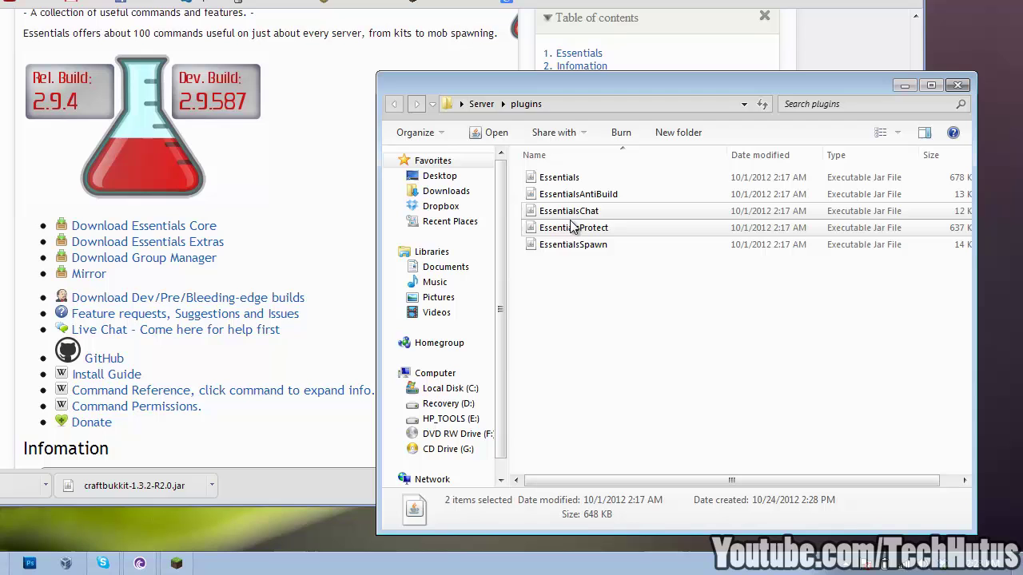
# Launch the server with the run batch file to generate the plugin files, and shut it down with the stop command
pyautogui.click(481, 106)
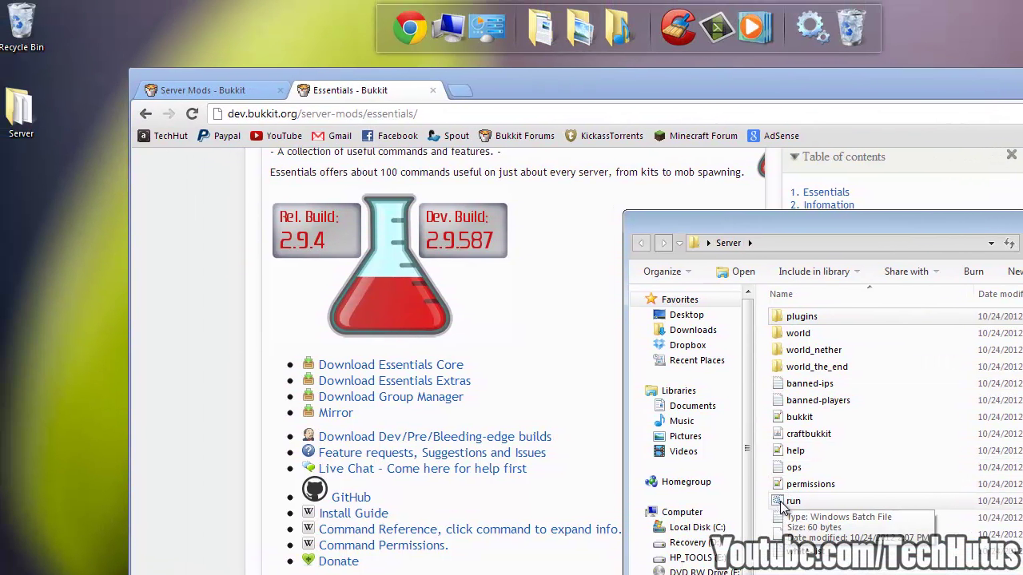
pyautogui.doubleClick(782, 503)
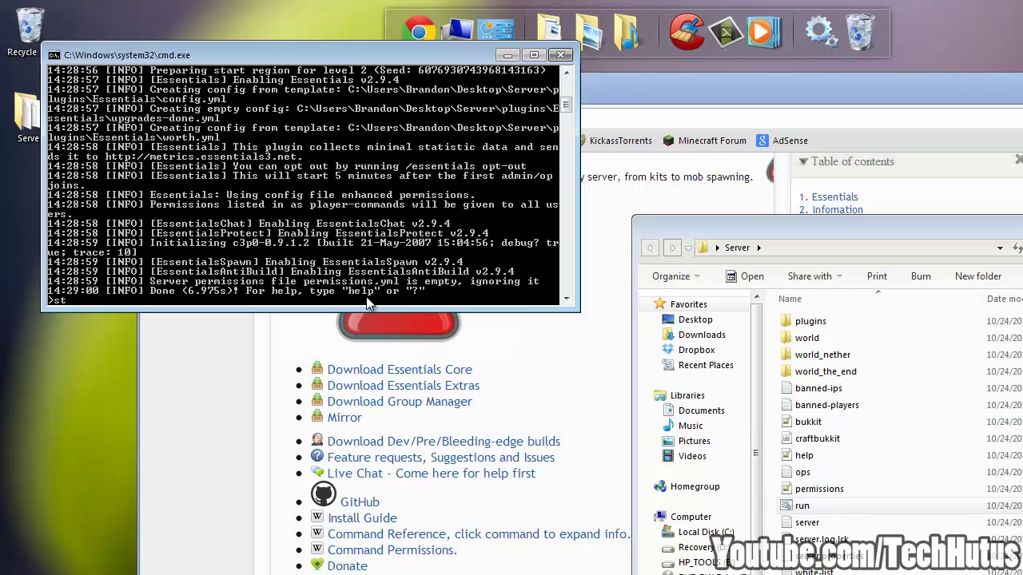
pyautogui.write('op')
pyautogui.press('Return')
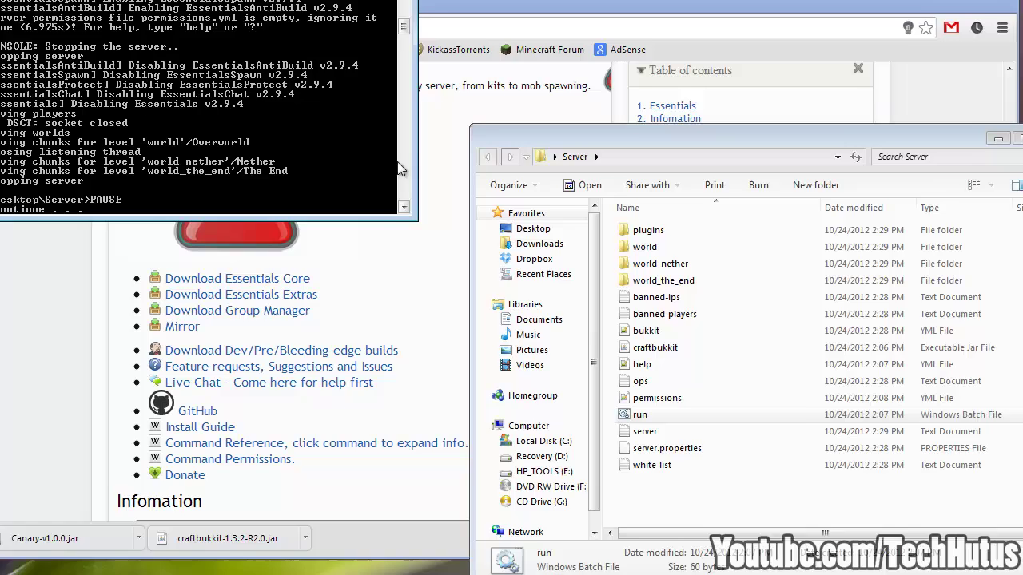
pyautogui.press('Return')
# Open config.yml from the Essentials folder inside the server's plugins folder for editing in Notepad++
pyautogui.doubleClick(537, 179)
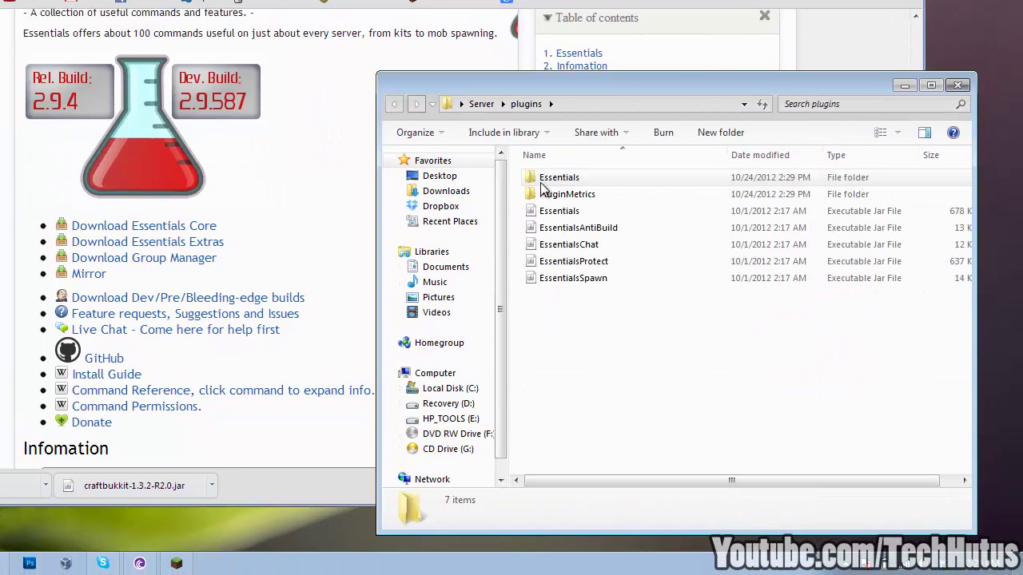
pyautogui.click(564, 181)
pyautogui.doubleClick(564, 181)
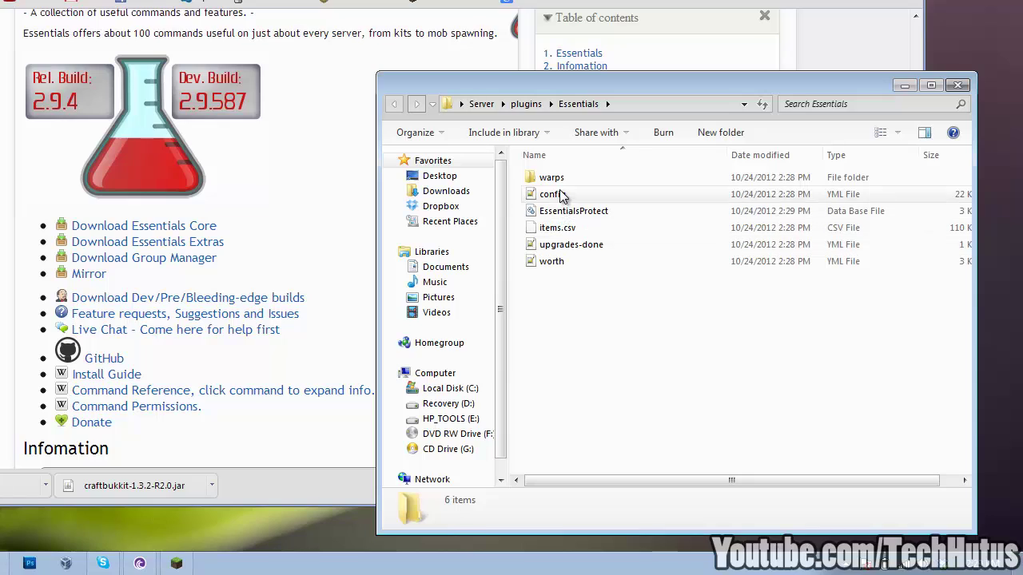
pyautogui.doubleClick(562, 196)
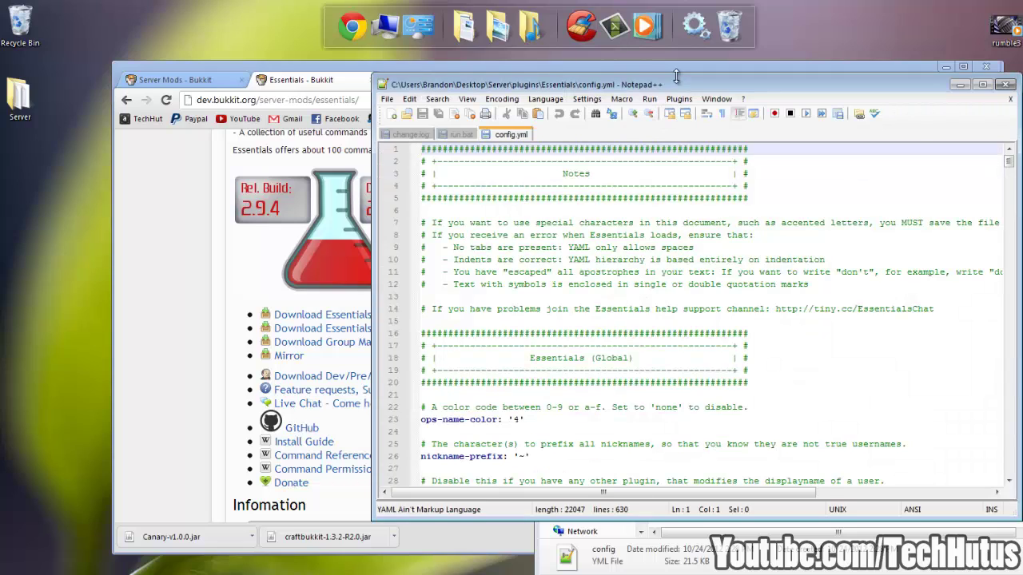
pyautogui.moveTo(683, 84); pyautogui.dragTo(573, 82)
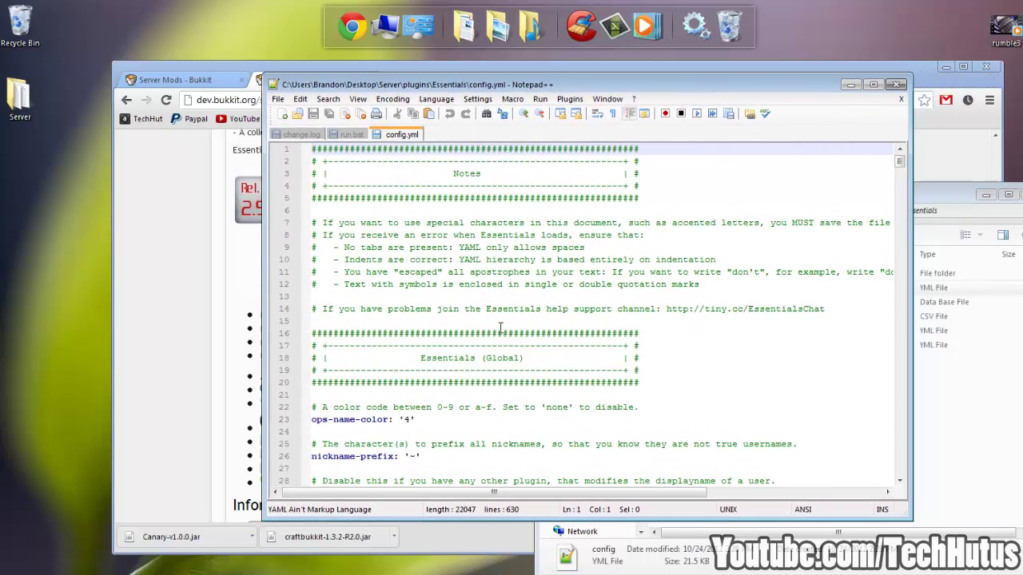
# Set ops-name-color to 'none' and remove the tilde from nickname-prefix in the Essentials (Global) section
pyautogui.scroll(-3, 490, 246)
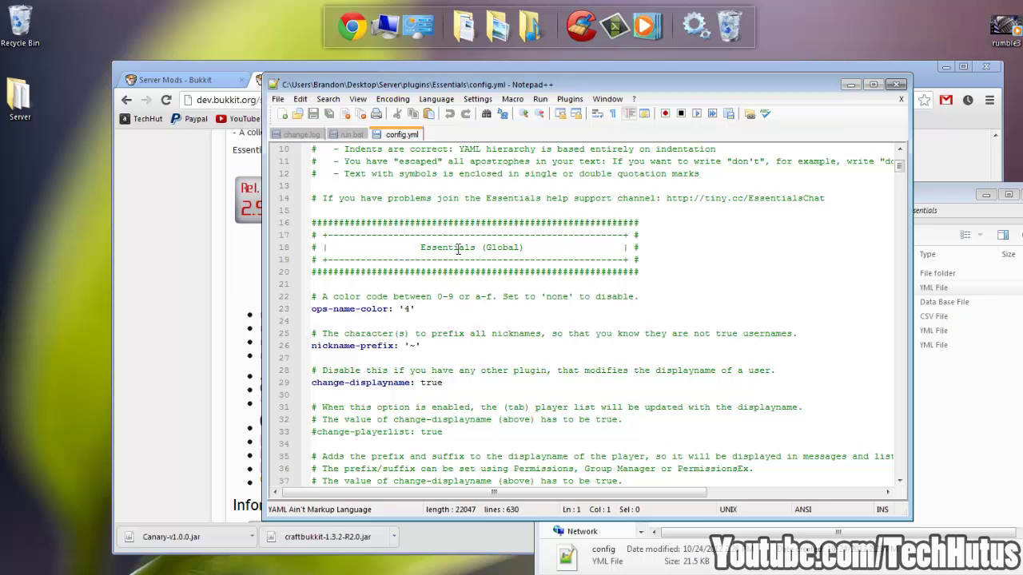
pyautogui.scroll(-6, 462, 295)
pyautogui.scroll(6, 461, 296)
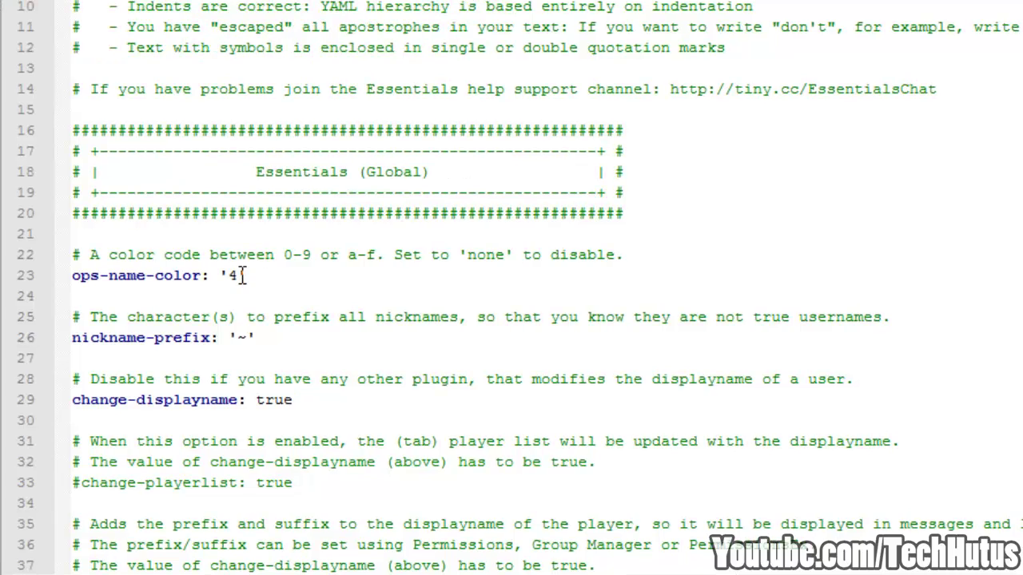
pyautogui.click(239, 275)
pyautogui.press('BackSpace')
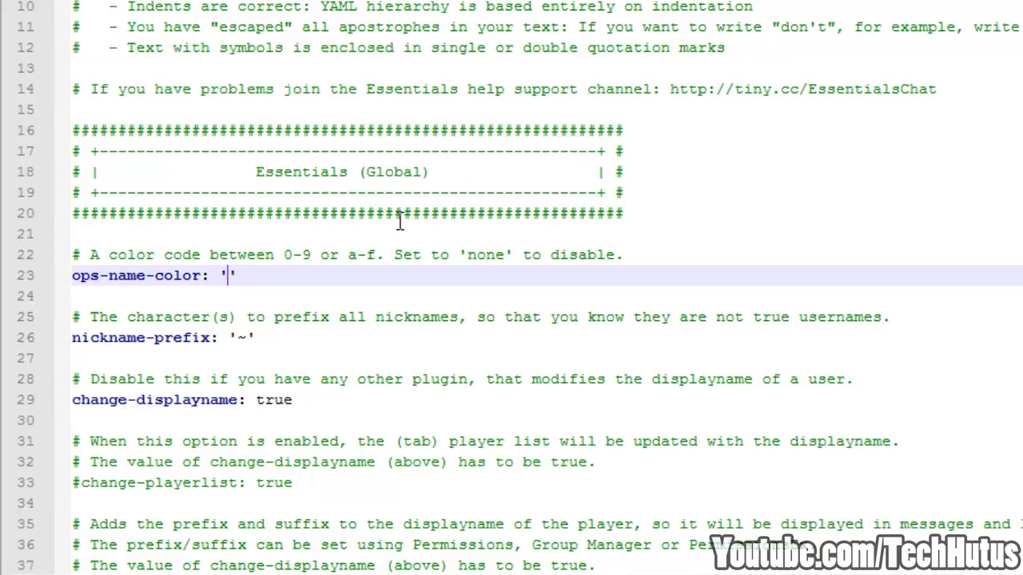
pyautogui.write('none')
pyautogui.click(248, 336)
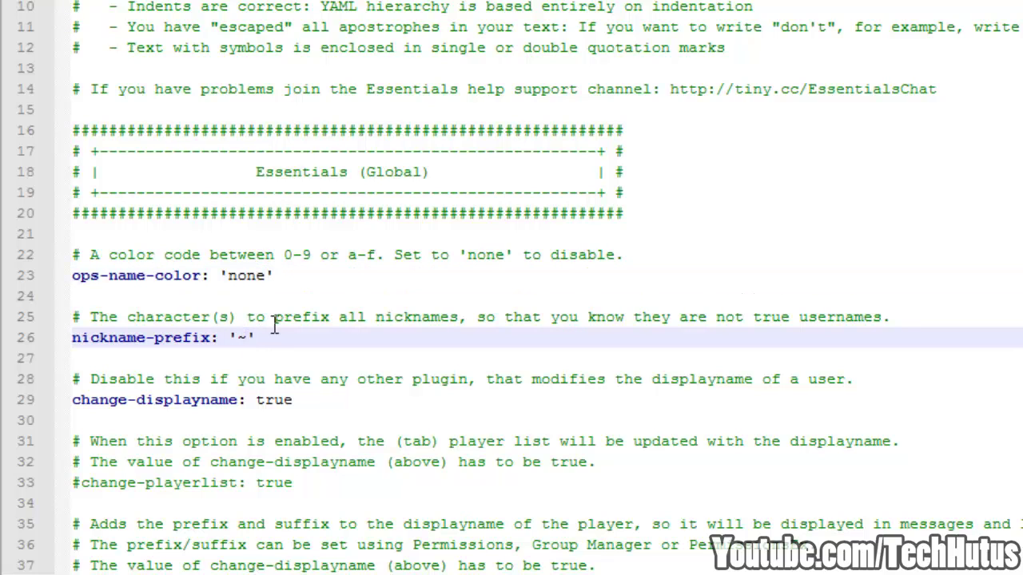
pyautogui.press('BackSpace')
# Set teleport-cooldown to 10 and teleport-delay to 3 seconds
pyautogui.scroll(-3, 281, 403)
pyautogui.scroll(-3, 290, 399)
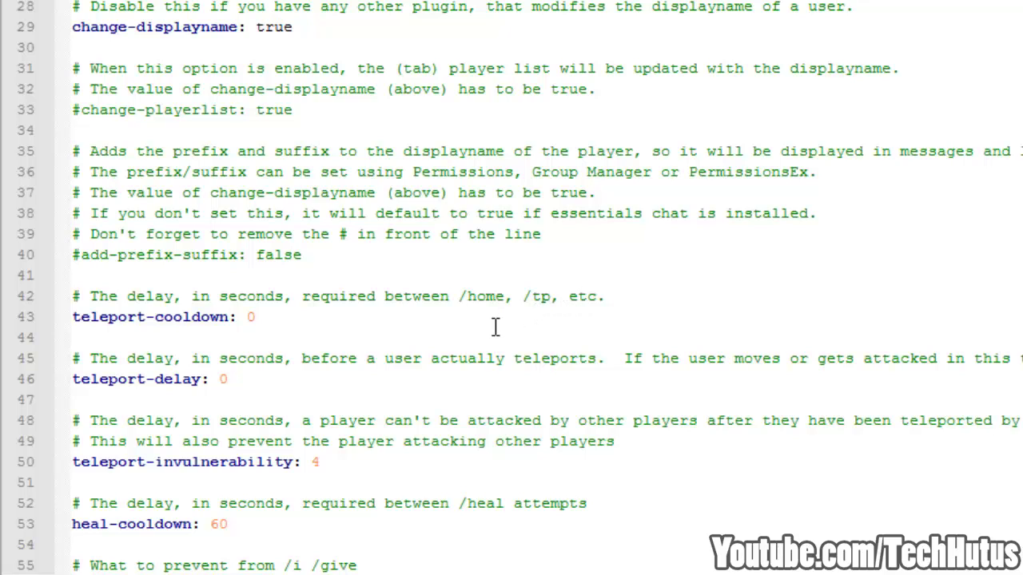
pyautogui.click(385, 314)
pyautogui.press('BackSpace')
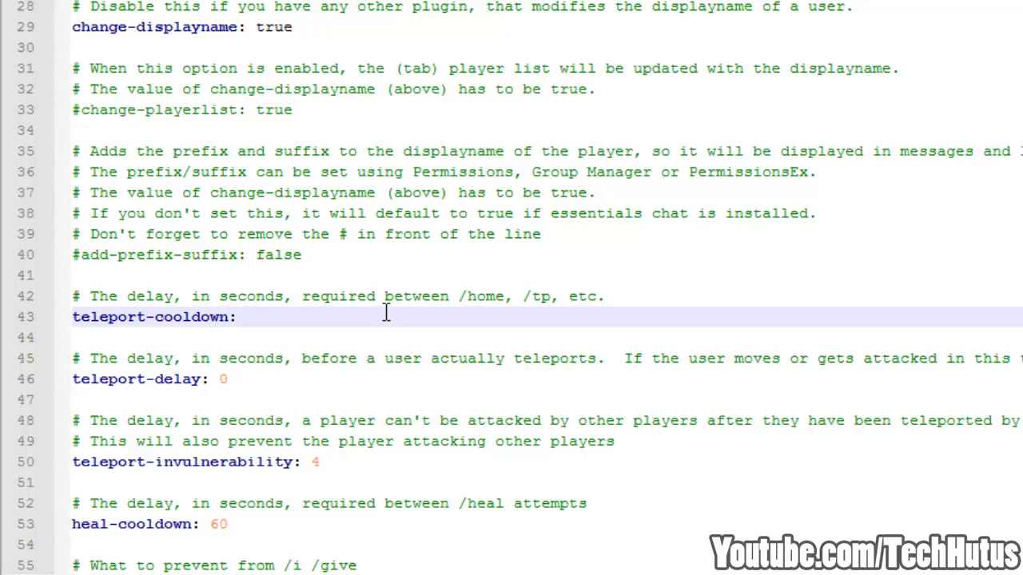
pyautogui.write('10')
pyautogui.click(257, 379)
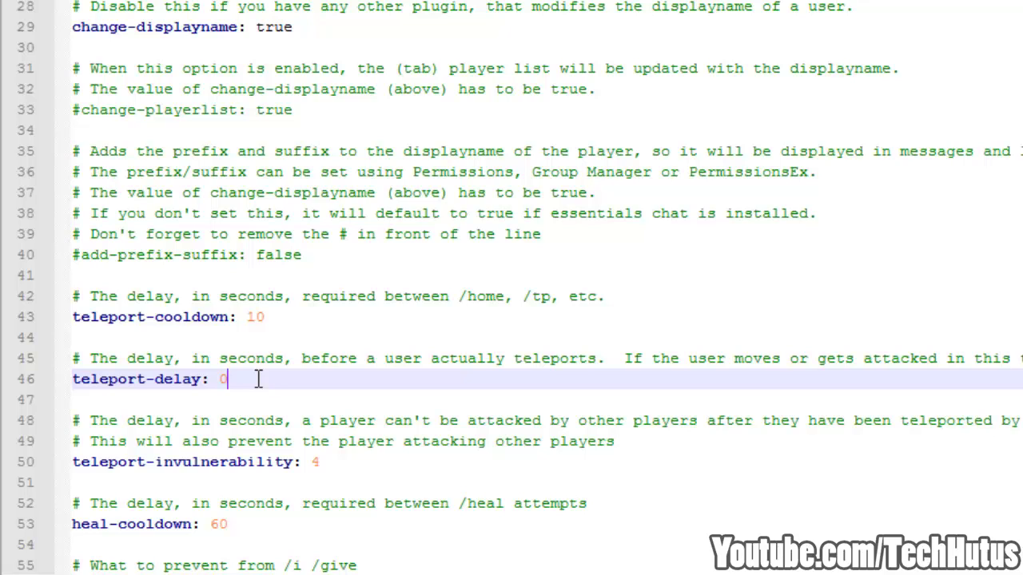
pyautogui.press('BackSpace')
pyautogui.write('3')
# Set teleport-invulnerability to 5 and heal-cooldown to 120 seconds
pyautogui.scroll(-1, 258, 379)
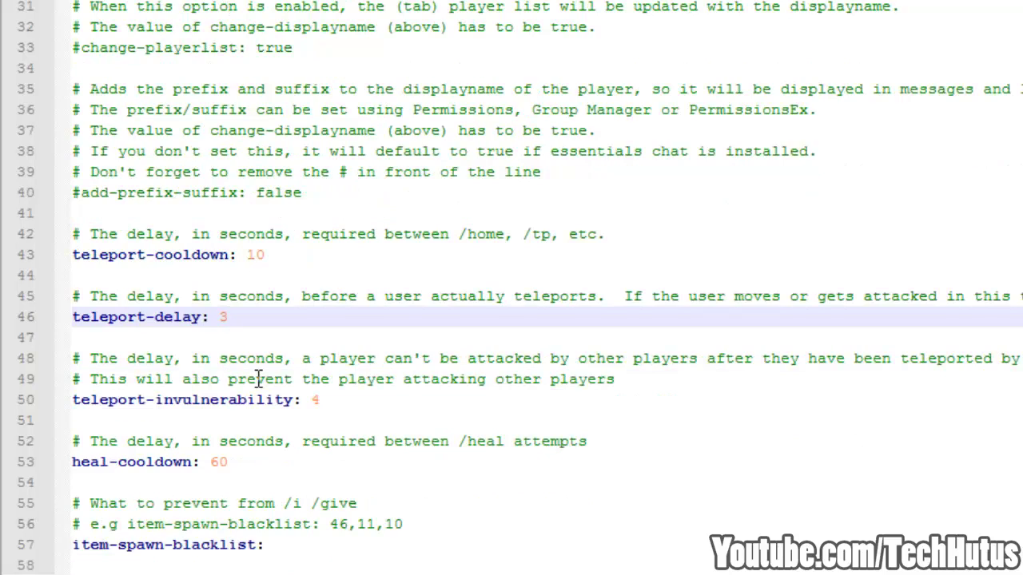
pyautogui.click(342, 400)
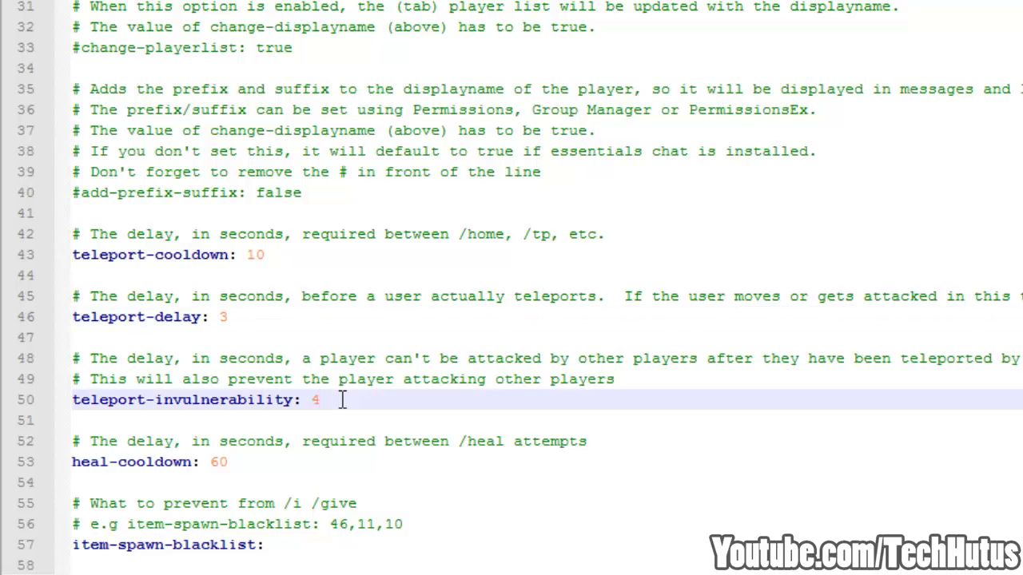
pyautogui.press('BackSpace')
pyautogui.write('5')
pyautogui.scroll(-1, 342, 400)
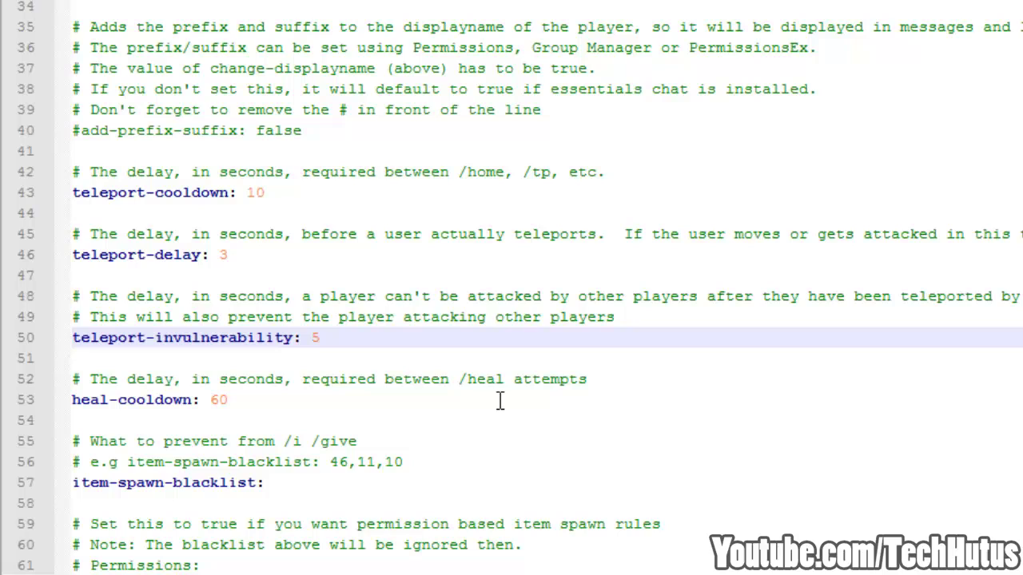
pyautogui.moveTo(459, 379); pyautogui.dragTo(506, 381)
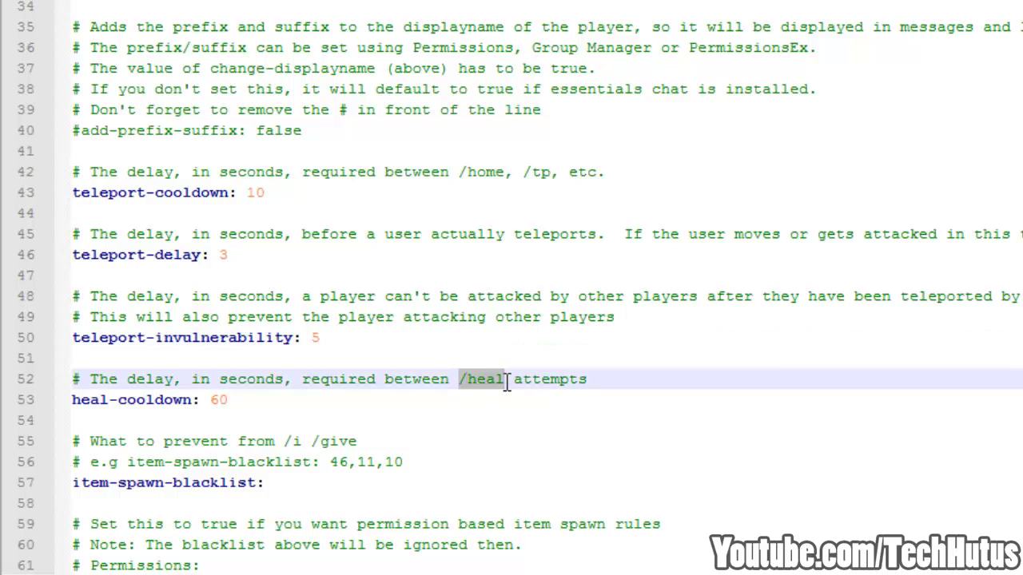
pyautogui.click(240, 401)
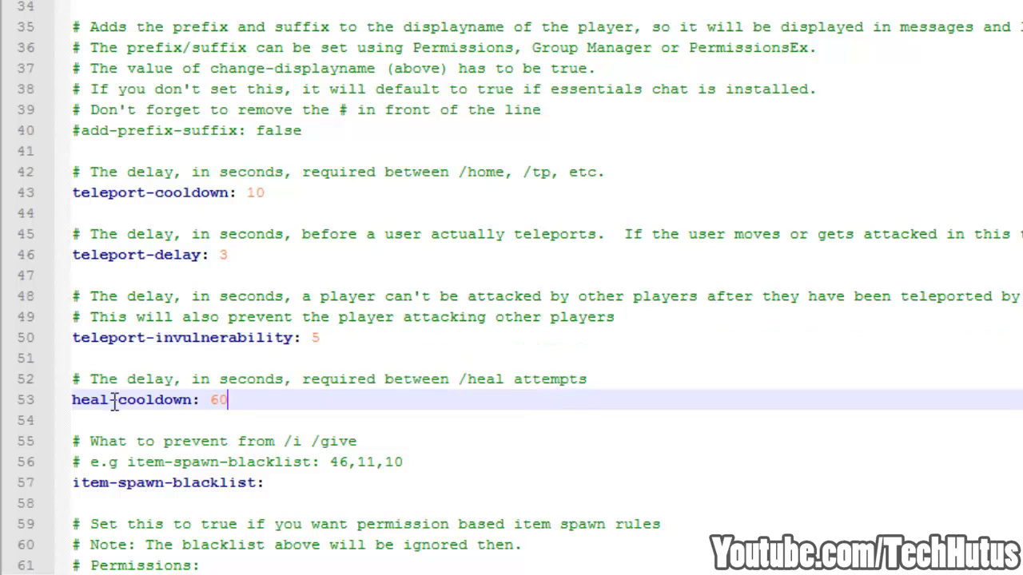
pyautogui.doubleClick(218, 401)
# Try a sample item-spawn-blacklist of 1,2,3 and clear the entry
pyautogui.scroll(-2, 224, 414)
pyautogui.click(326, 359)
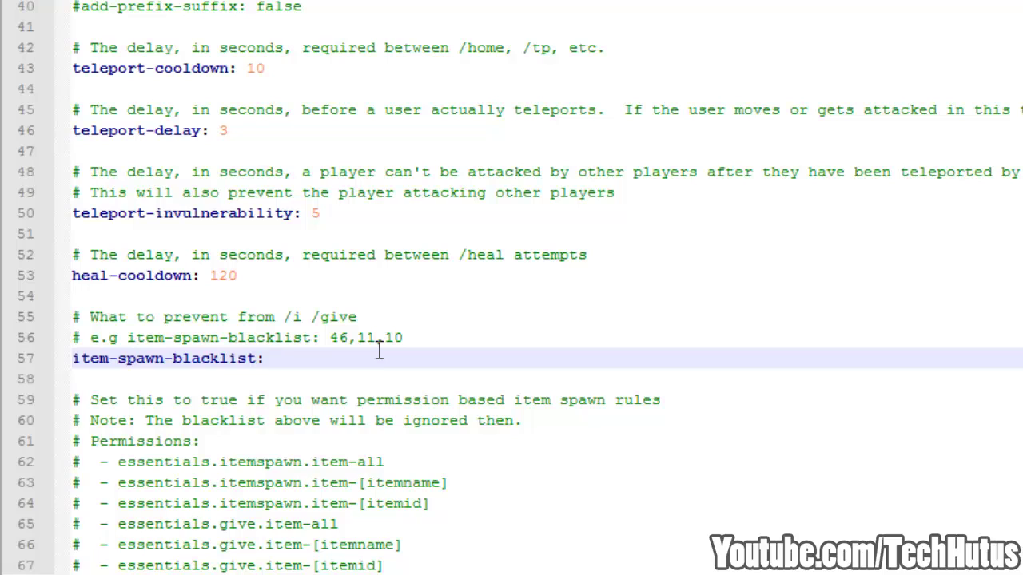
pyautogui.write('1,2,3,')
pyautogui.press('BackSpace')
pyautogui.press('BackSpace')
# Examine the permission-based item spawn rules and the spawnmob-limit setting below the item blacklist
pyautogui.scroll(-3, 379, 352)
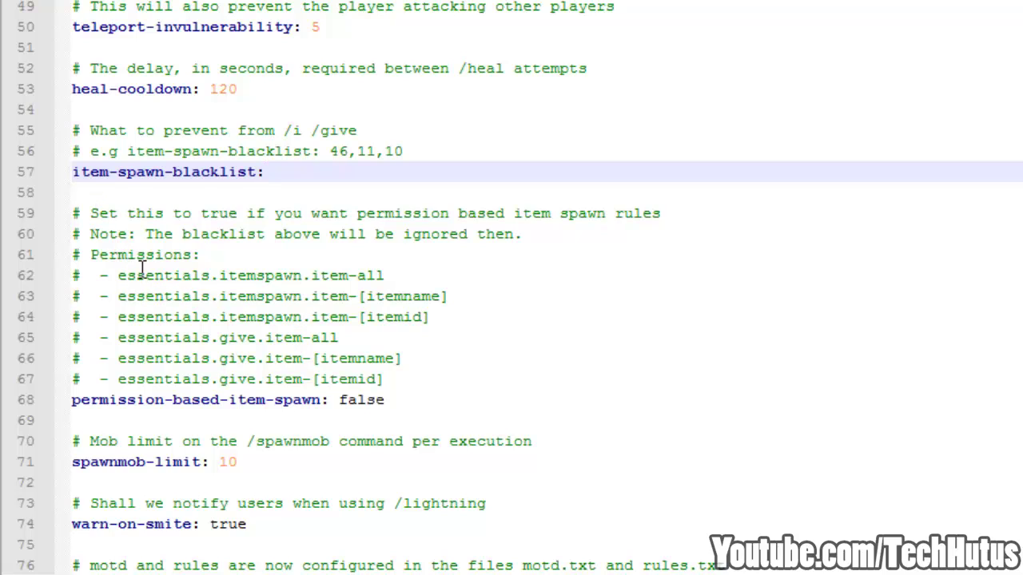
pyautogui.moveTo(127, 274); pyautogui.dragTo(356, 277)
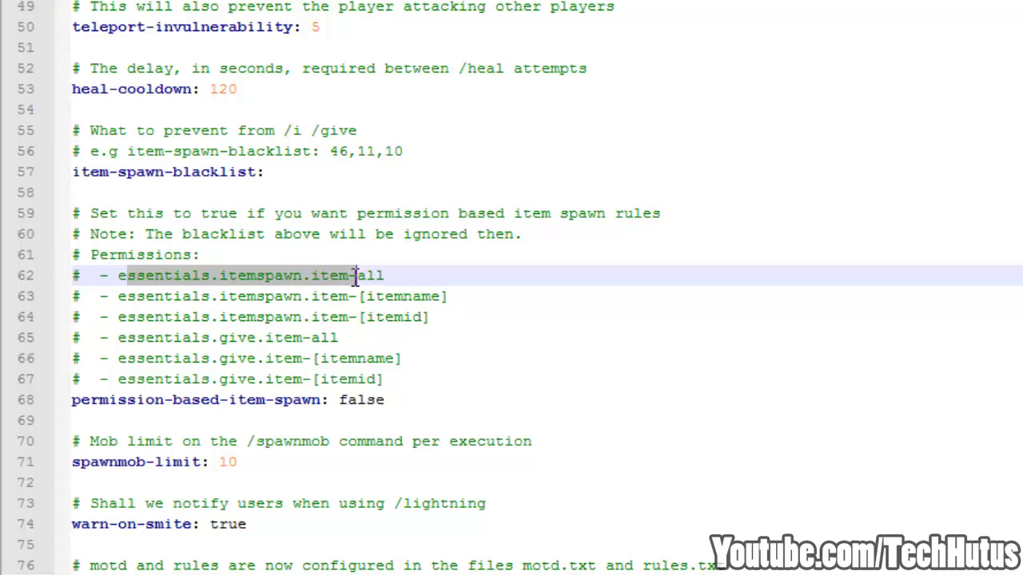
pyautogui.click(335, 294)
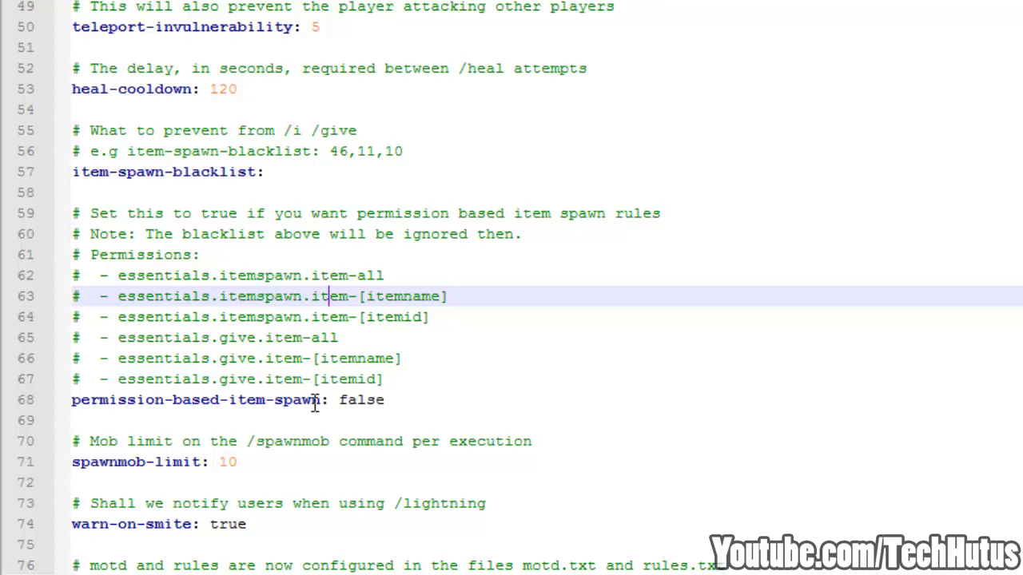
pyautogui.scroll(-1, 339, 431)
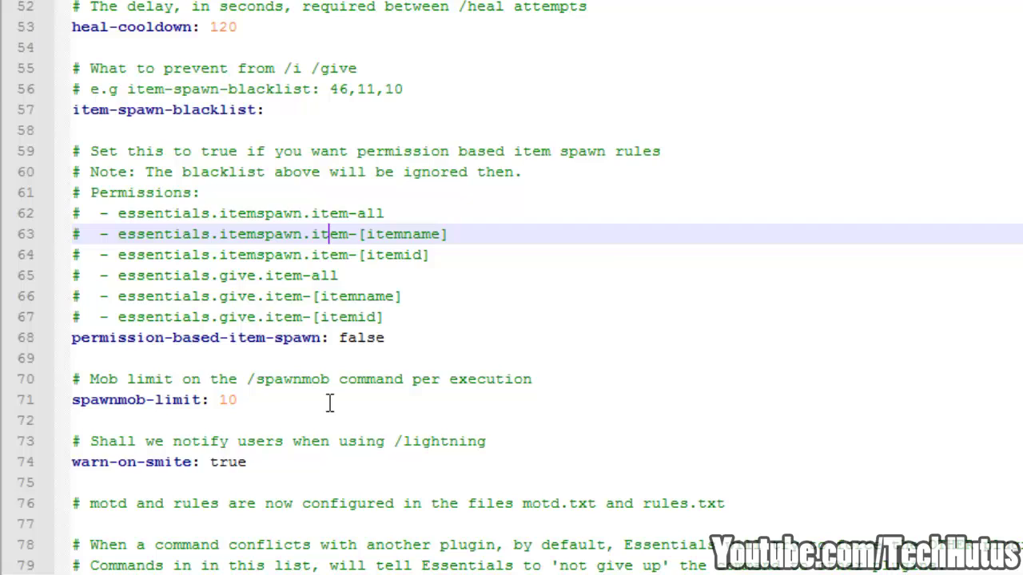
pyautogui.scroll(-1, 329, 403)
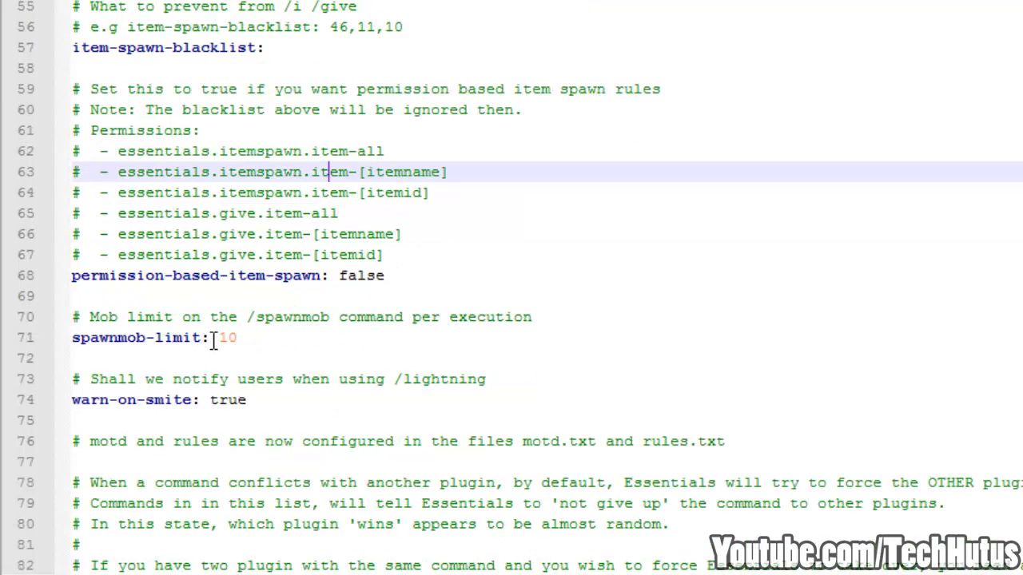
# Set spawnmob-limit to 100 and warn-on-smite to false
pyautogui.moveTo(247, 317); pyautogui.dragTo(331, 317)
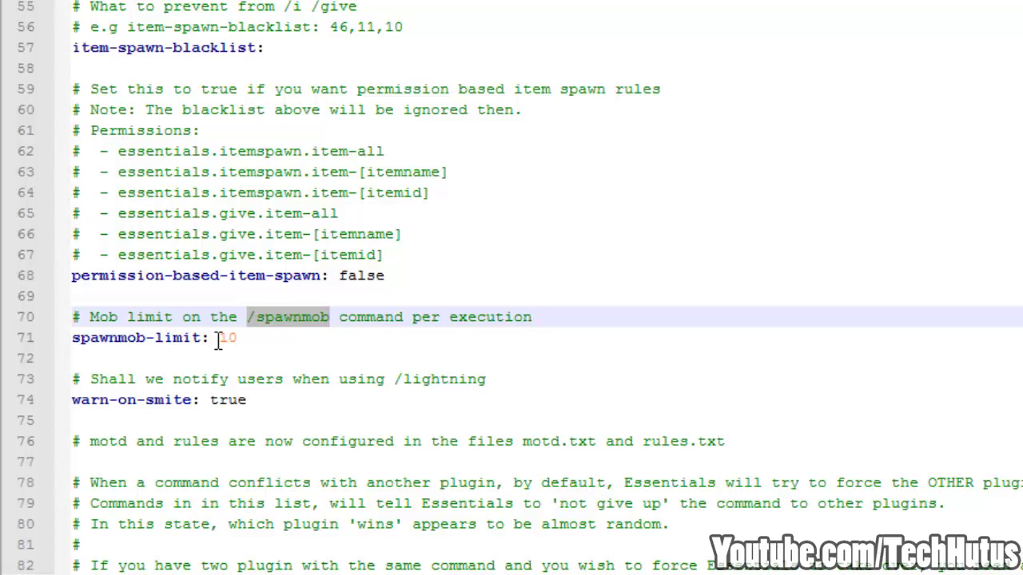
pyautogui.moveTo(219, 338); pyautogui.dragTo(239, 338)
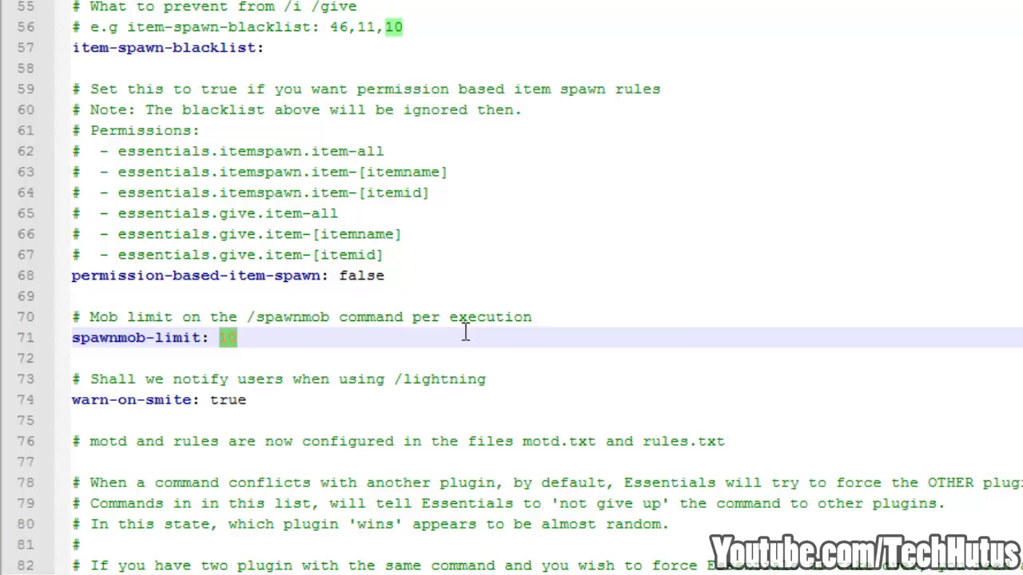
pyautogui.write('100')
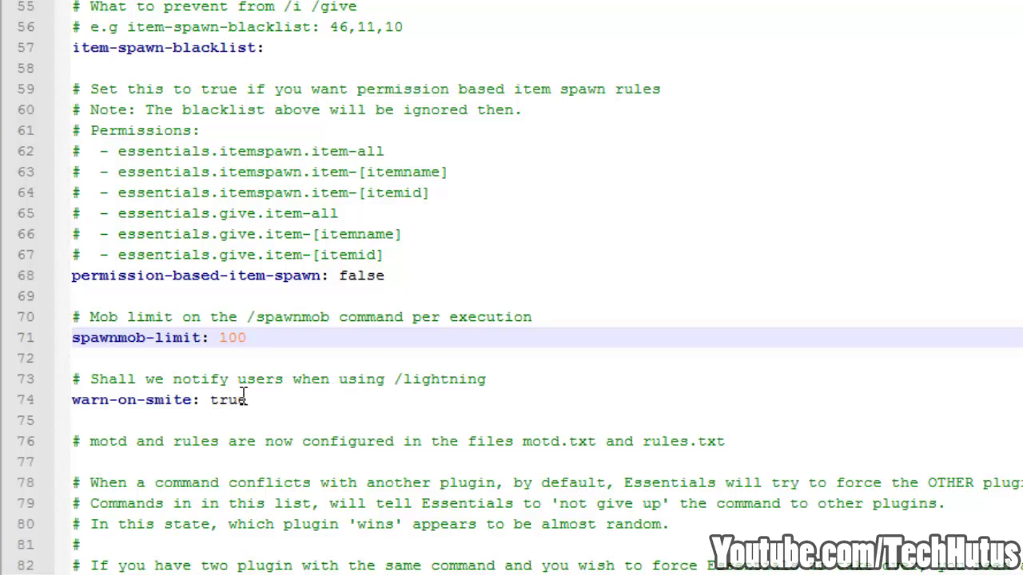
pyautogui.moveTo(247, 400); pyautogui.dragTo(208, 404)
pyautogui.write('false')
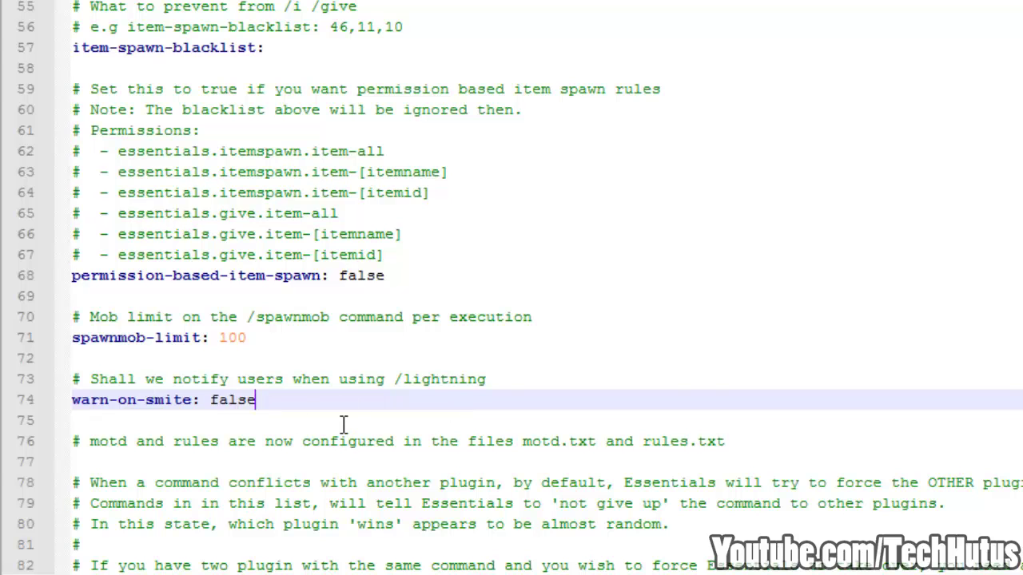
# Try uncommenting the god entry under overridden-commands, and restore its # comment mark
pyautogui.scroll(-2, 344, 424)
pyautogui.scroll(-3, 343, 424)
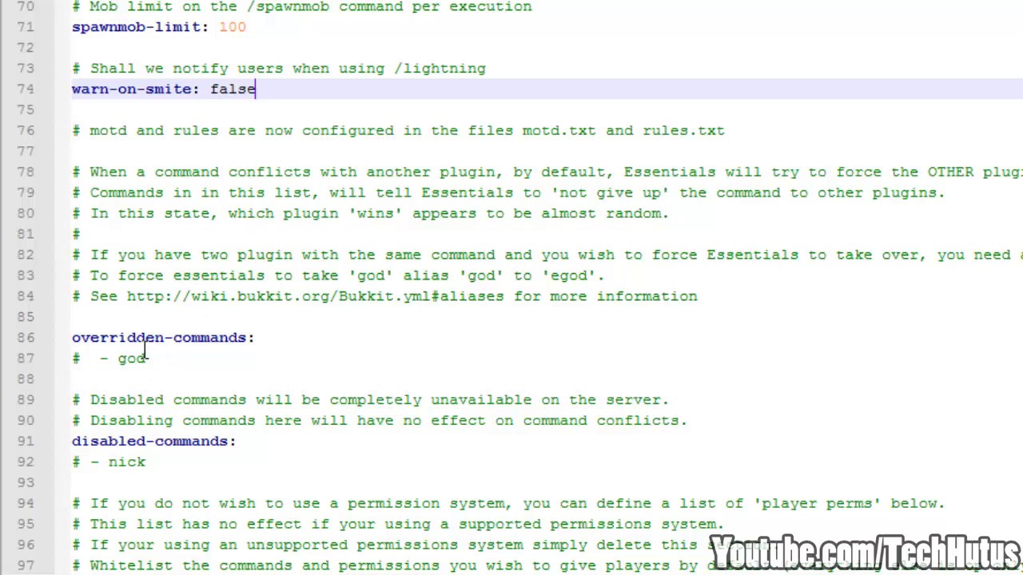
pyautogui.click(73, 357)
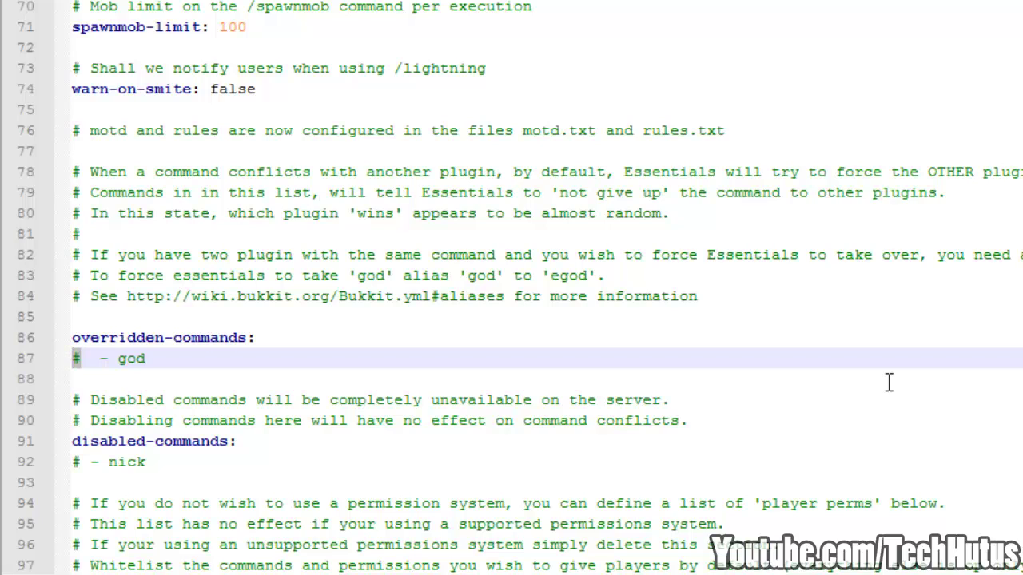
pyautogui.press('Delete')
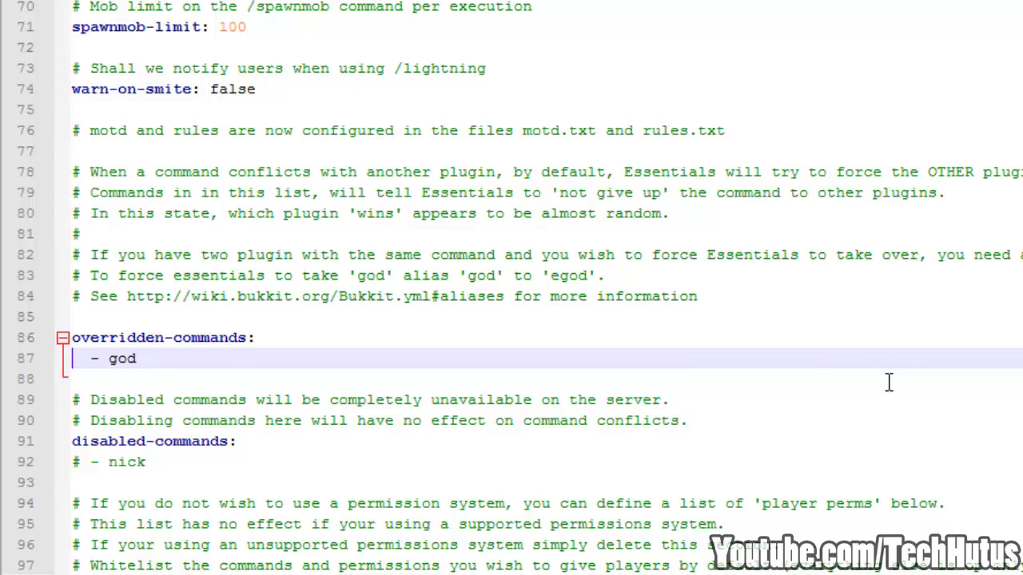
pyautogui.write('^')
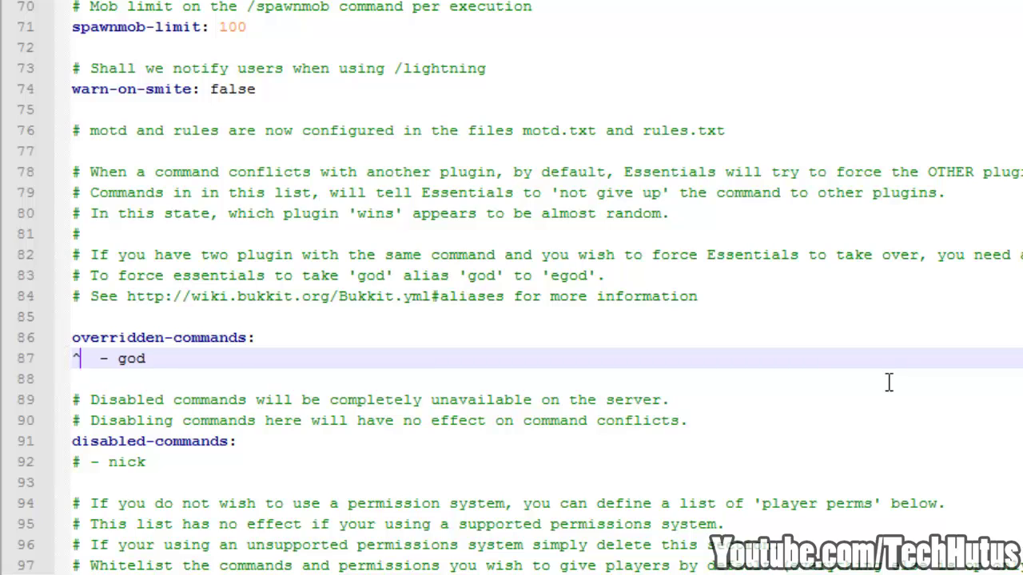
pyautogui.press('BackSpace')
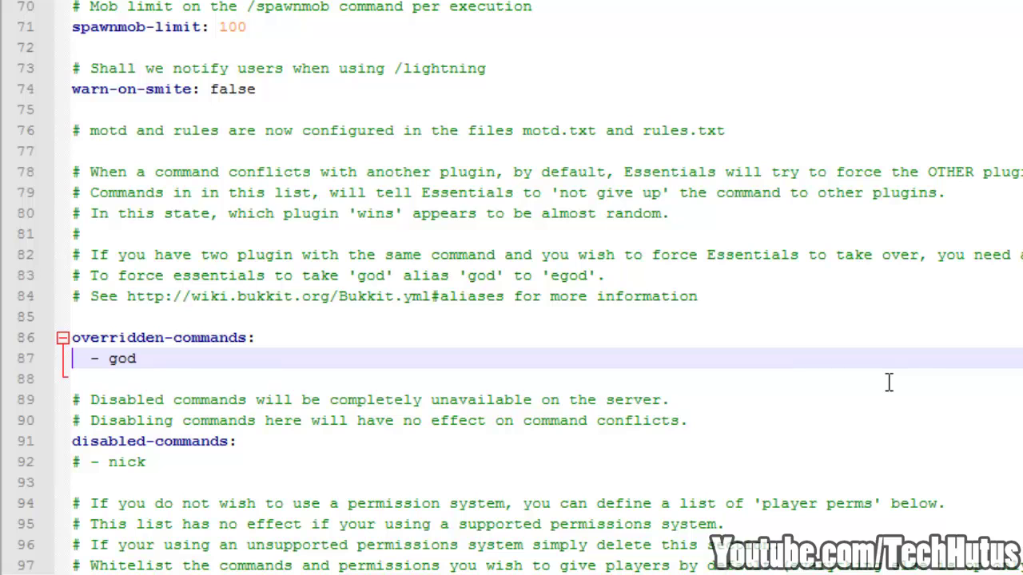
pyautogui.write('#')
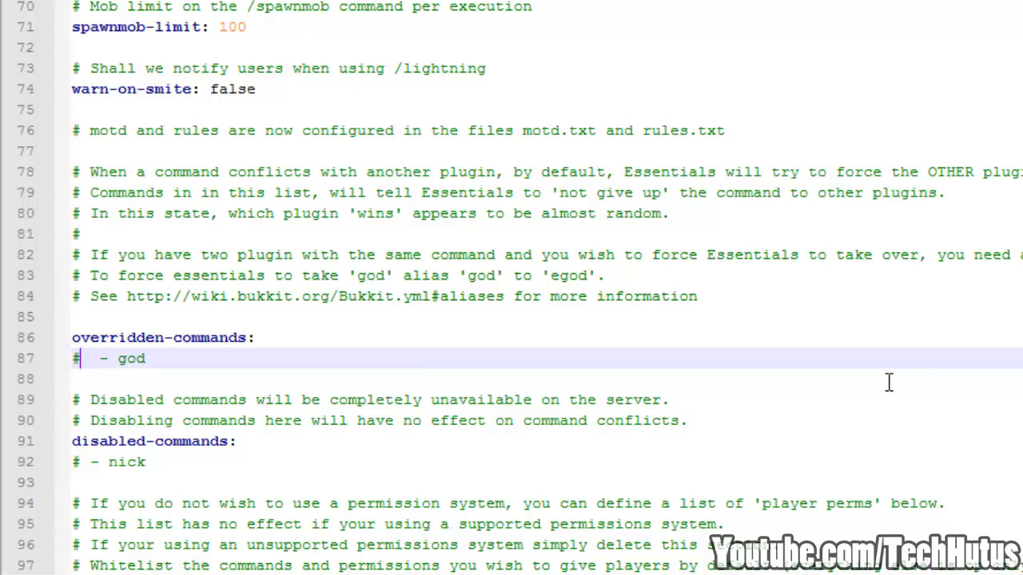
# Examine the disabled-commands section, the notes on default player permissions and the player-commands list
pyautogui.scroll(-1, 559, 351)
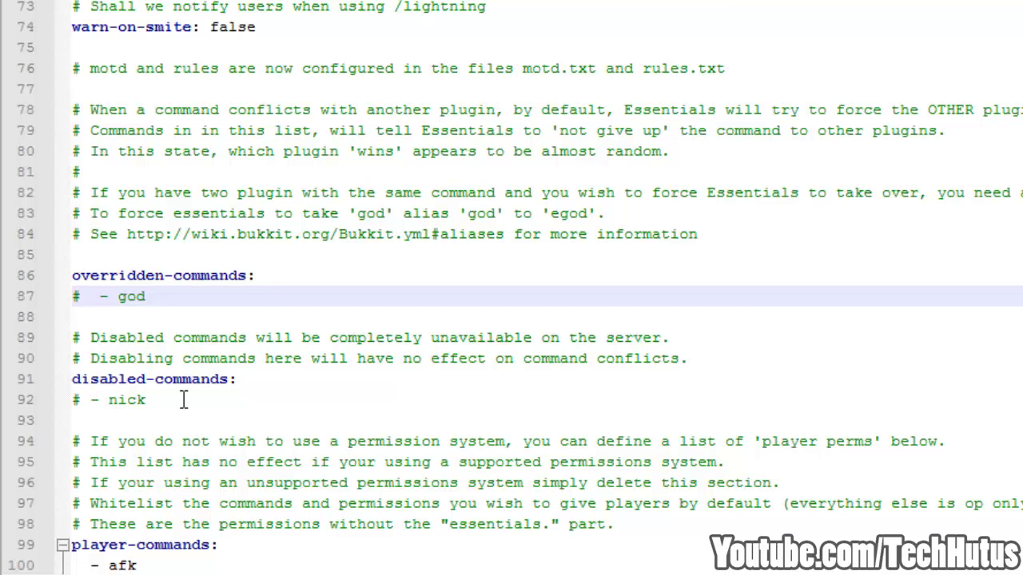
pyautogui.scroll(-2, 183, 439)
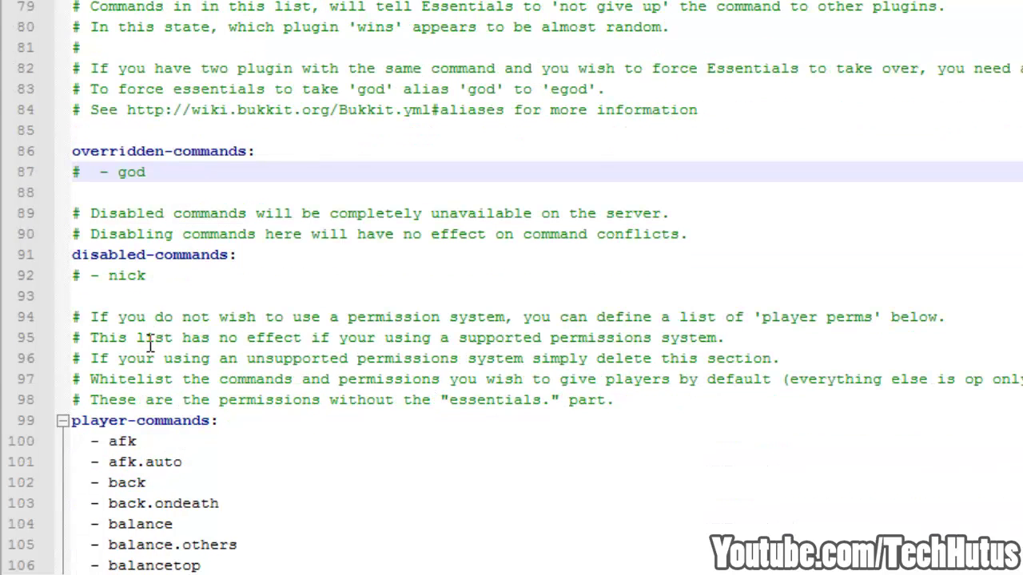
pyautogui.scroll(-3, 149, 337)
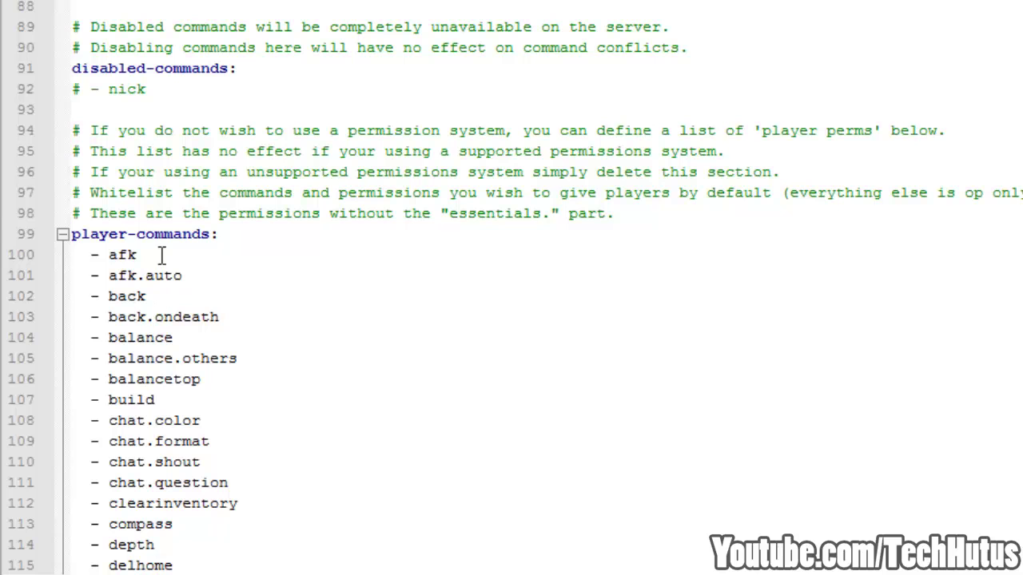
pyautogui.scroll(-15, 176, 241)
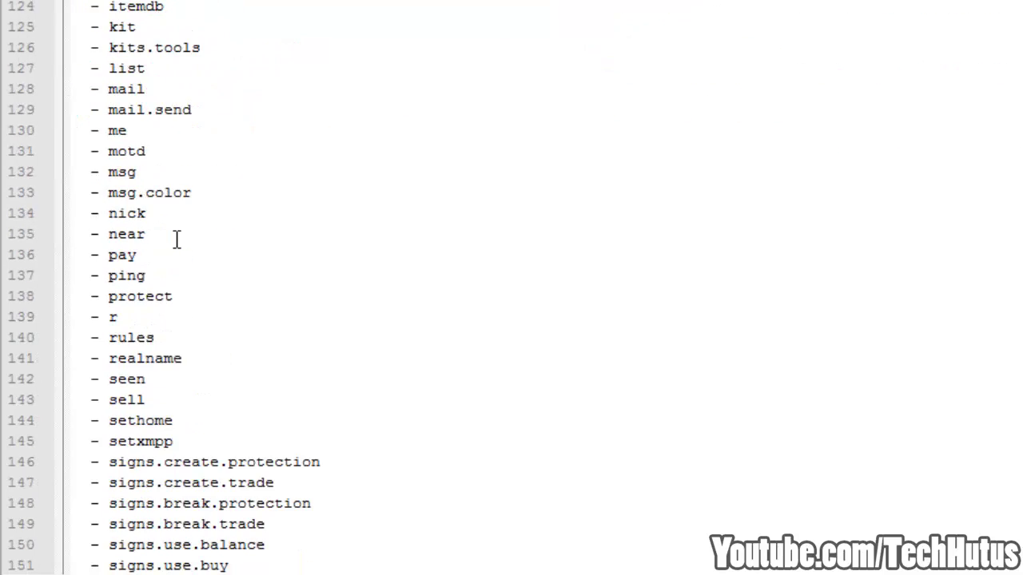
pyautogui.scroll(-8, 176, 238)
pyautogui.scroll(11, 176, 239)
pyautogui.scroll(-11, 175, 238)
pyautogui.scroll(20, 229, 276)
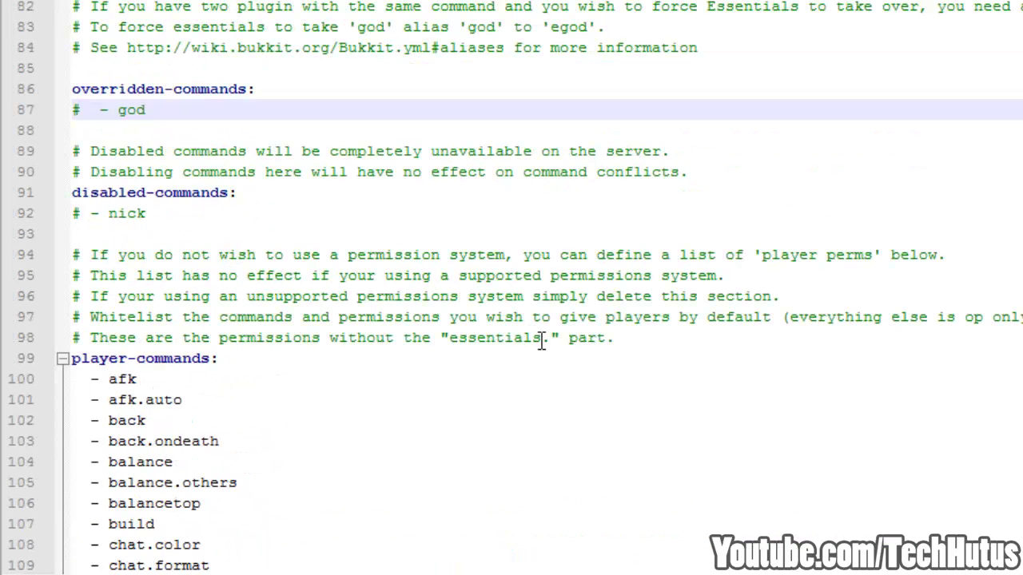
pyautogui.moveTo(551, 342); pyautogui.dragTo(445, 342)
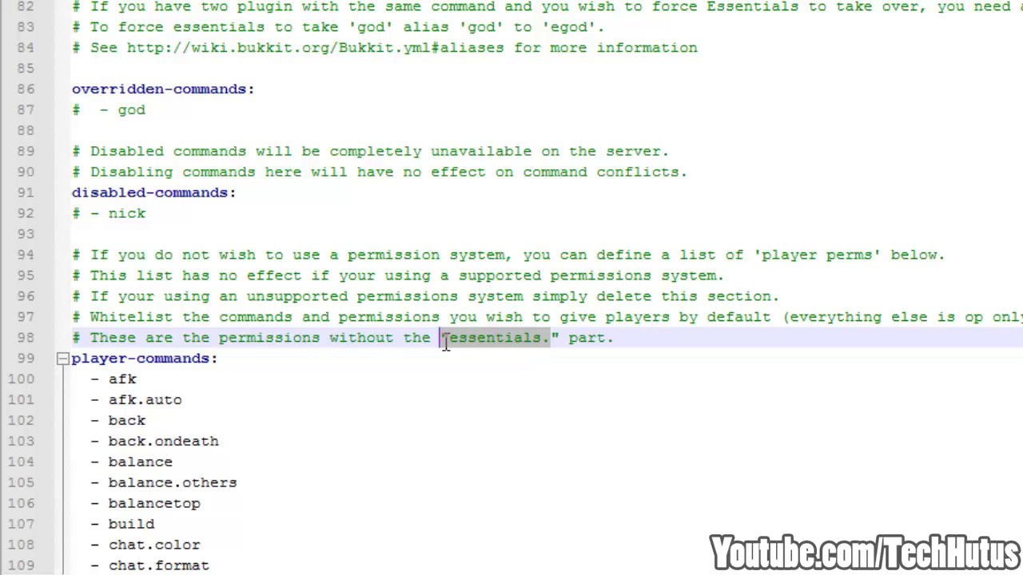
pyautogui.click(452, 342)
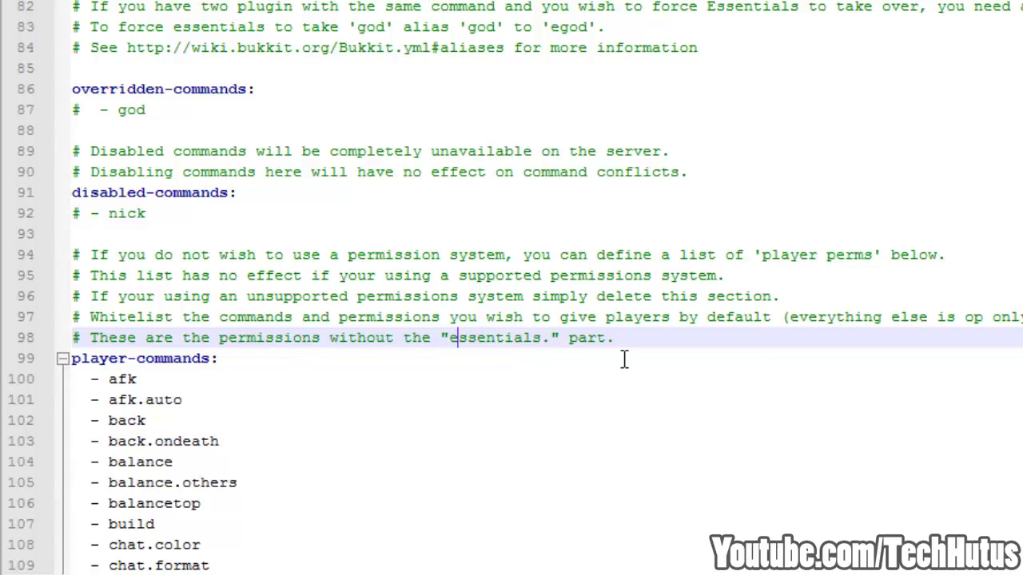
pyautogui.scroll(-3, 369, 439)
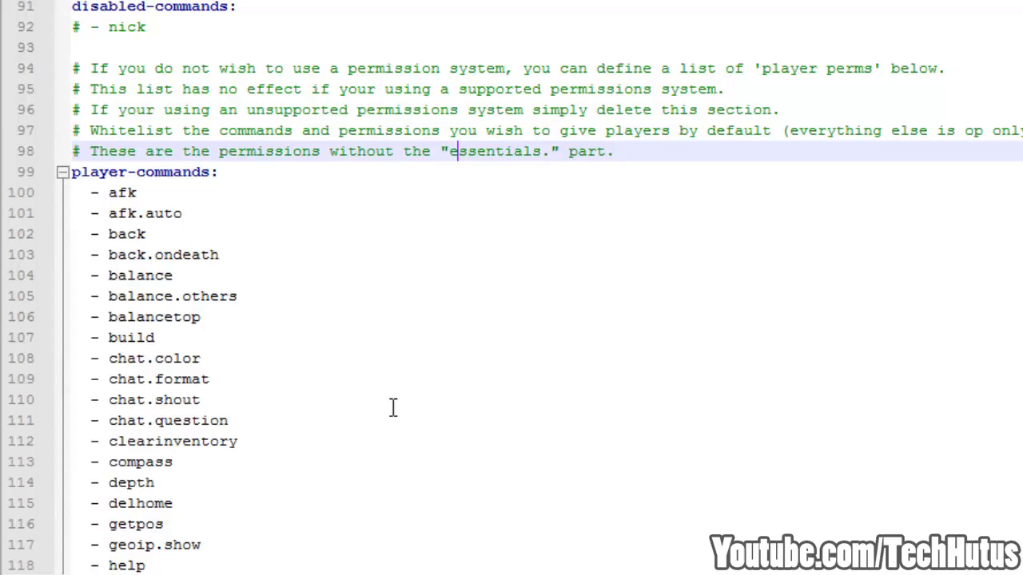
pyautogui.scroll(-1, 104, 466)
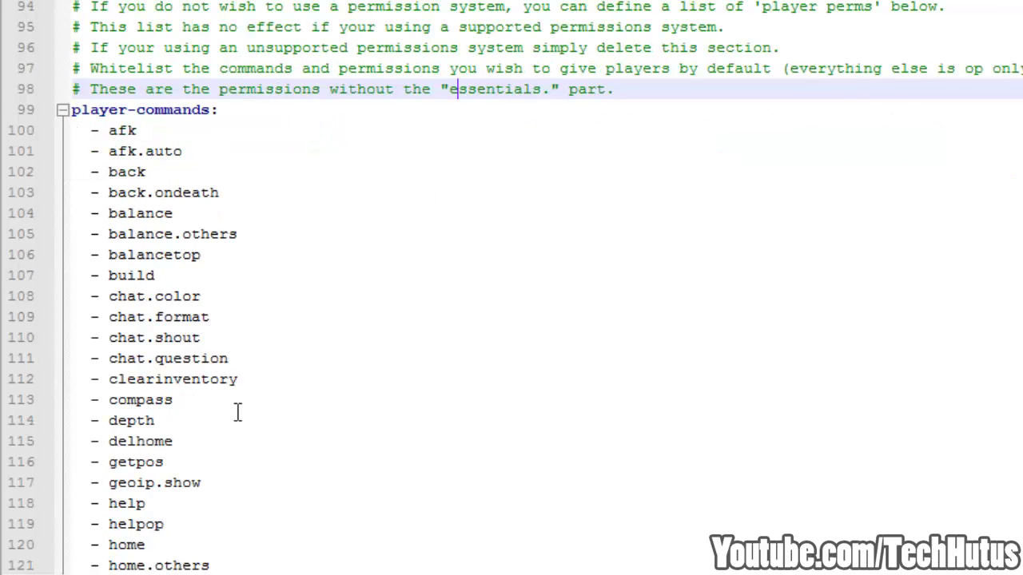
pyautogui.scroll(-1, 200, 416)
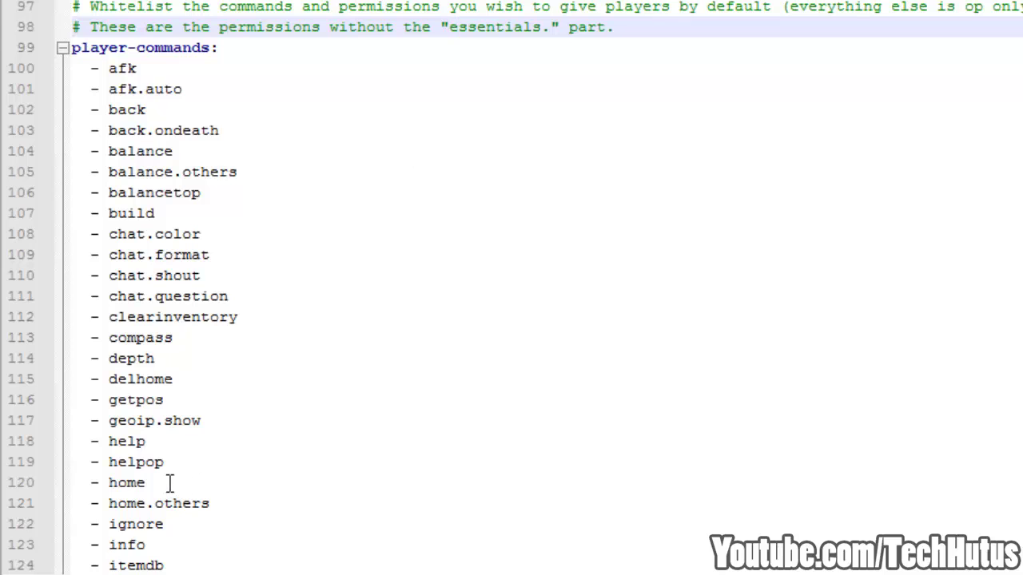
pyautogui.scroll(-4, 200, 463)
# Duplicate the whole tools kit block, including its delay and items, directly below the original in the kits section
pyautogui.scroll(-20, 333, 385)
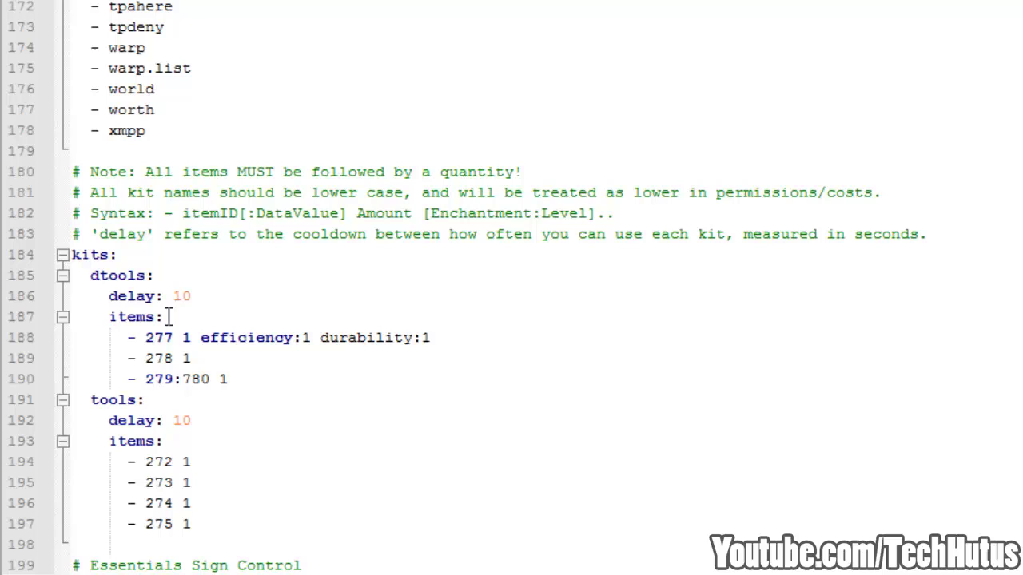
pyautogui.moveTo(147, 276); pyautogui.dragTo(88, 275)
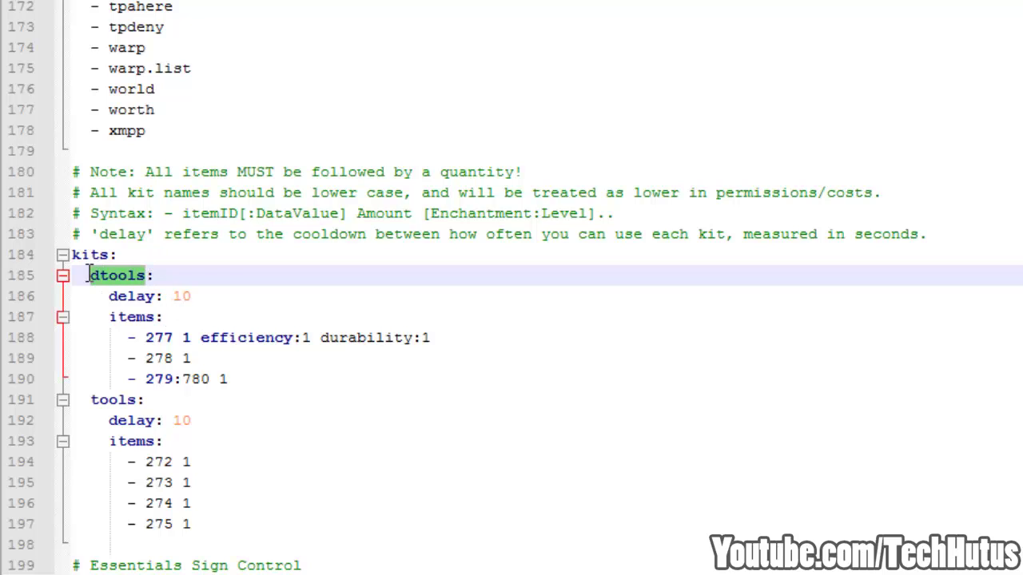
pyautogui.moveTo(201, 525); pyautogui.dragTo(45, 407)
pyautogui.hotkey('ctrl', 'c')
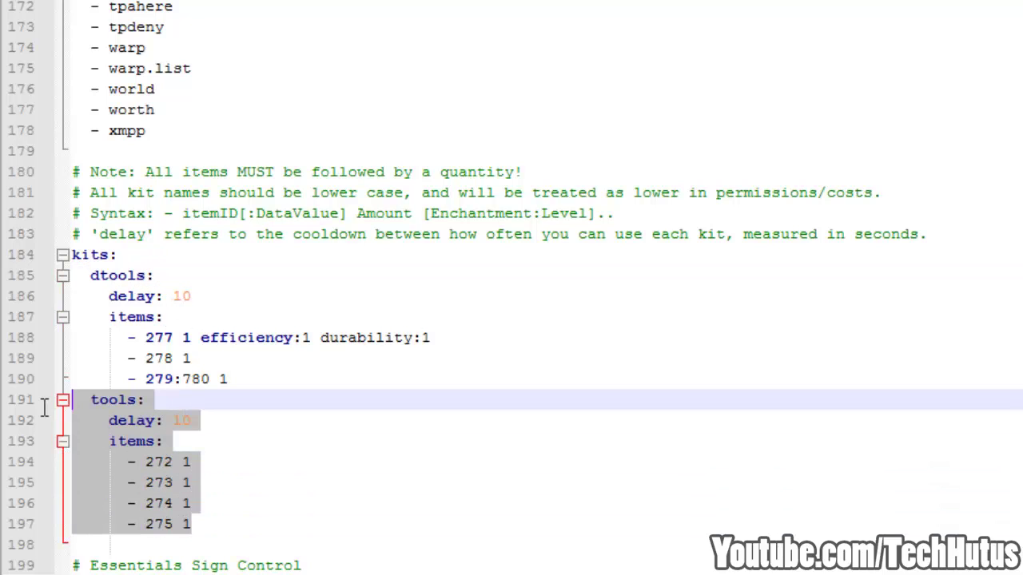
pyautogui.click(219, 518)
pyautogui.press('Return')
pyautogui.press('BackSpace')
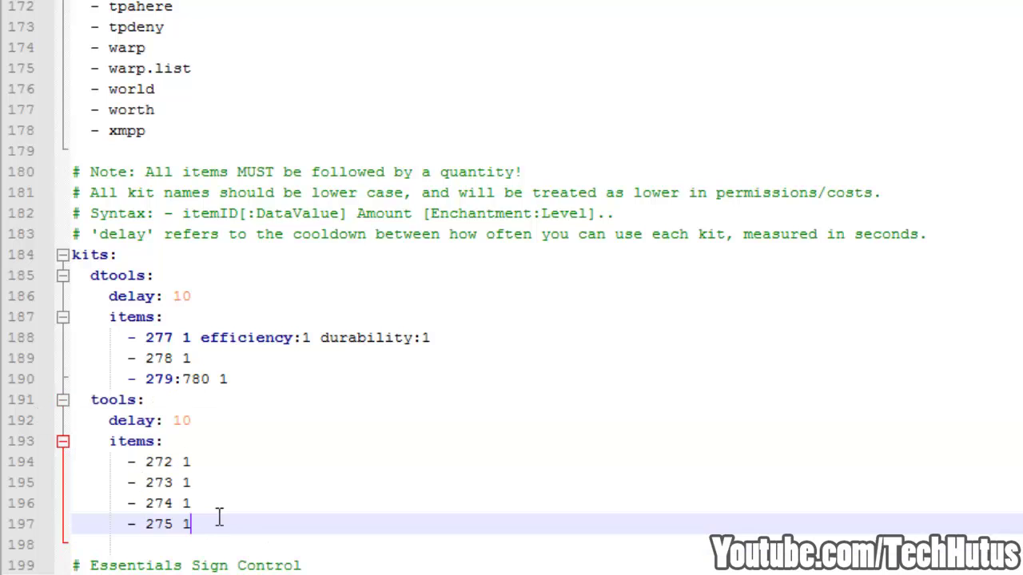
pyautogui.press('Return')
pyautogui.press('Home')
pyautogui.hotkey('ctrl', 'v')
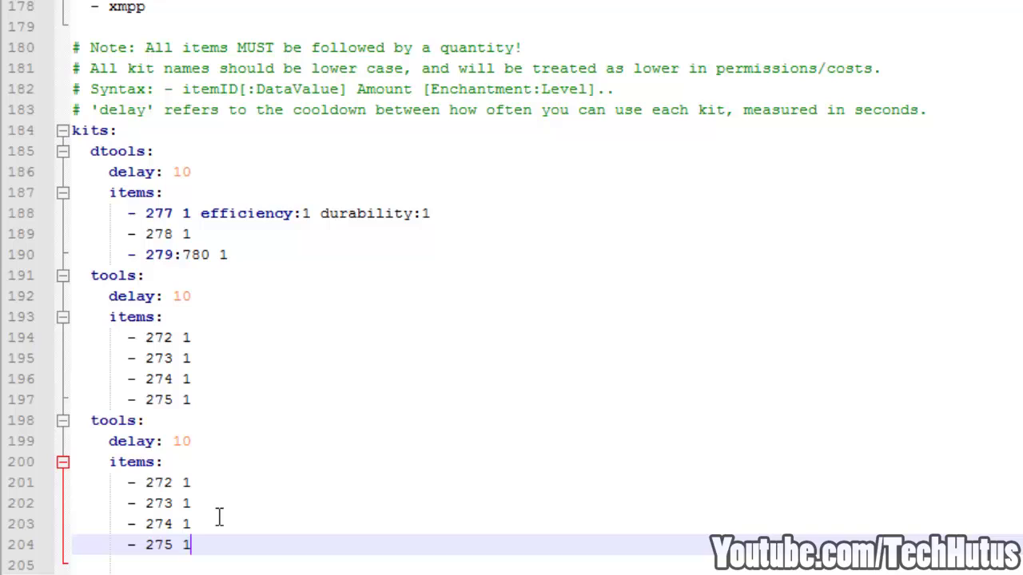
# Rename the duplicated tools kit as vipkit and set its delay to 60 seconds
pyautogui.moveTo(136, 422); pyautogui.dragTo(91, 423)
pyautogui.write('vi')
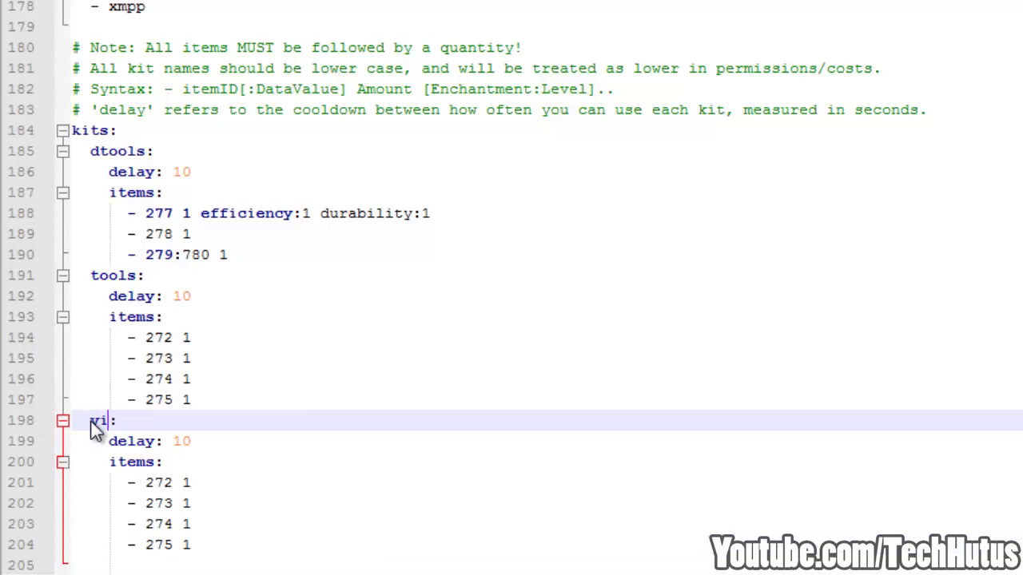
pyautogui.write('pkit')
pyautogui.moveTo(201, 441); pyautogui.dragTo(171, 445)
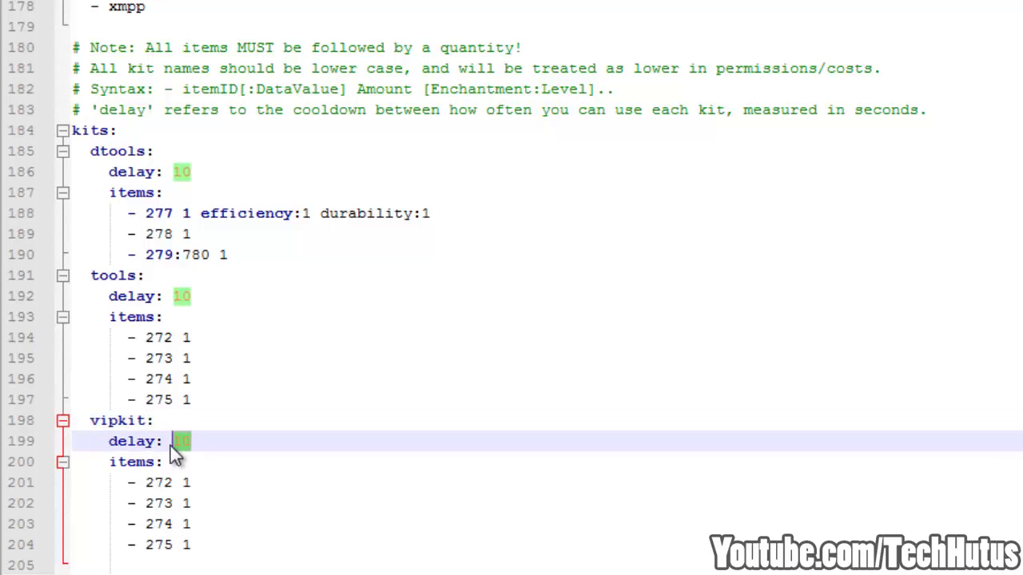
pyautogui.write('6')
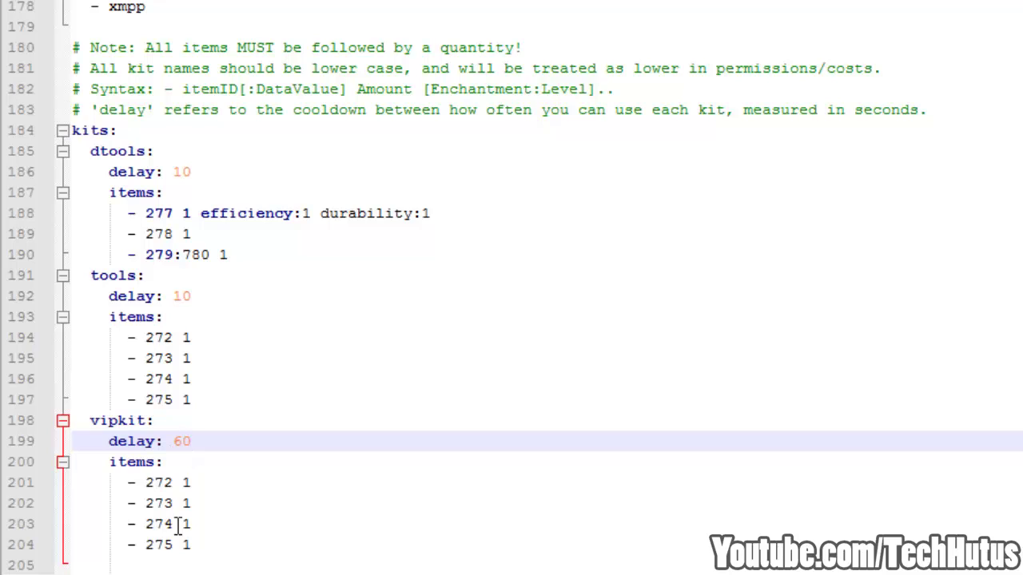
# Remove items 273, 274 and 275 from vipkit and change its remaining item to ID 2 with quantity 5
pyautogui.moveTo(194, 545); pyautogui.dragTo(68, 498)
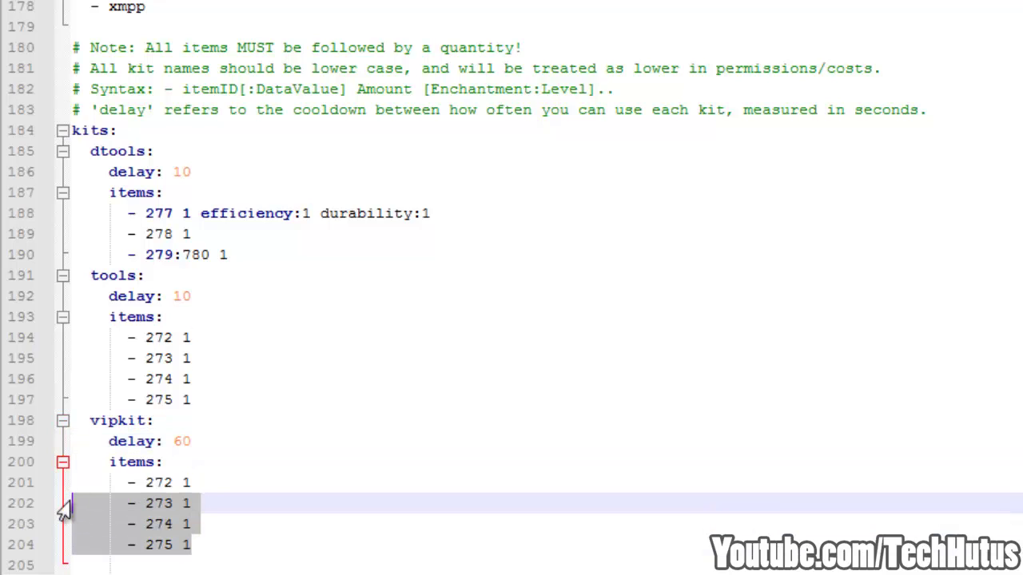
pyautogui.press('BackSpace')
pyautogui.press('BackSpace')
pyautogui.moveTo(173, 482); pyautogui.dragTo(145, 482)
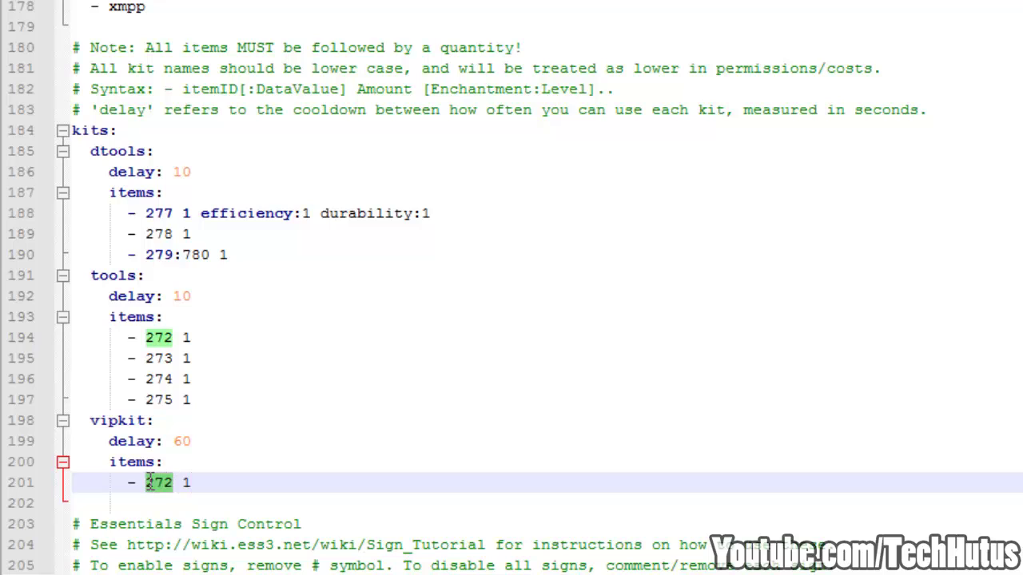
pyautogui.write('2')
pyautogui.click(200, 482)
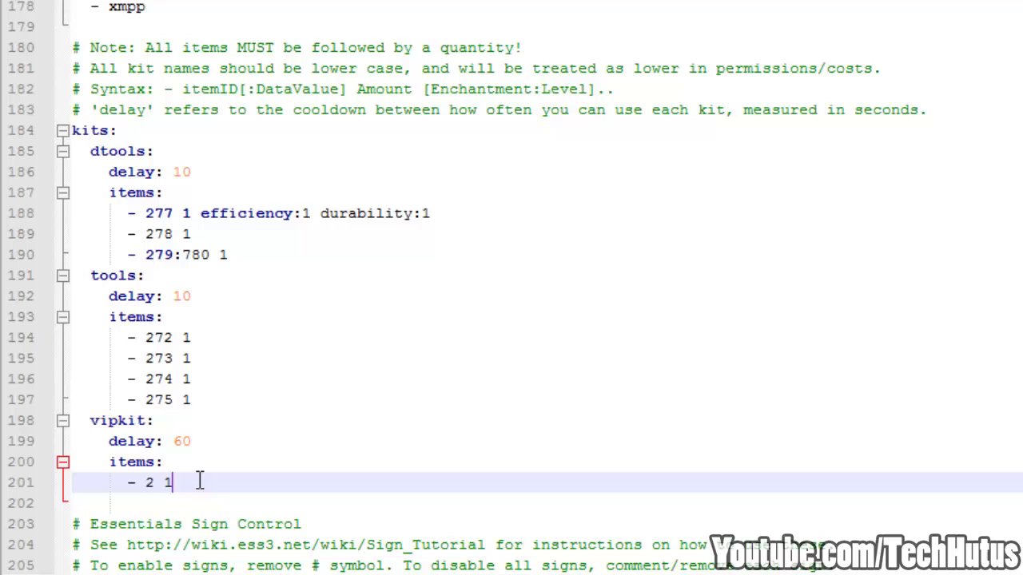
pyautogui.doubleClick(147, 483)
pyautogui.doubleClick(168, 483)
# Examine the Essentials Sign Control notes and the commented sign types under enabledSigns
pyautogui.scroll(-6, 286, 450)
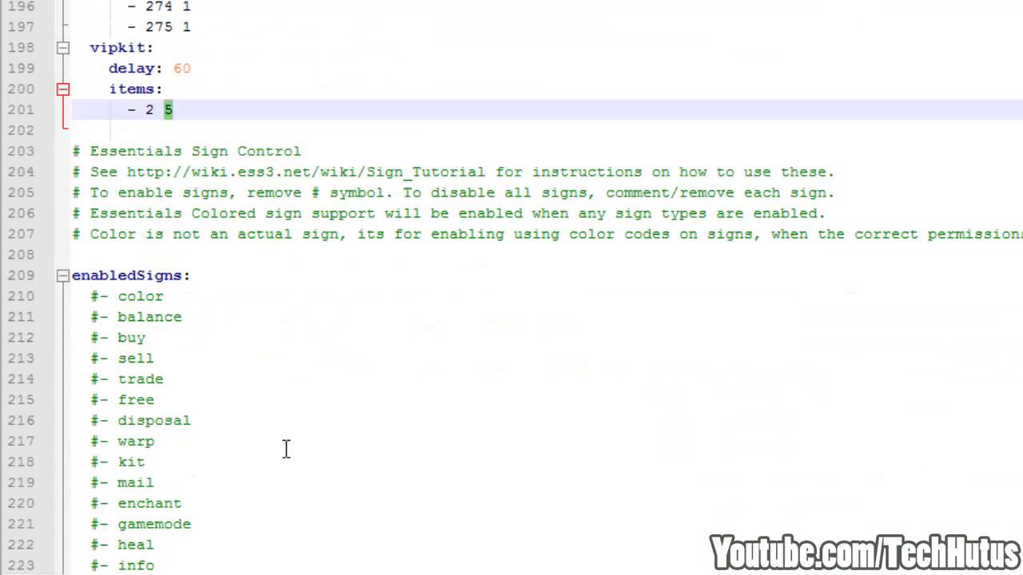
pyautogui.scroll(-2, 286, 449)
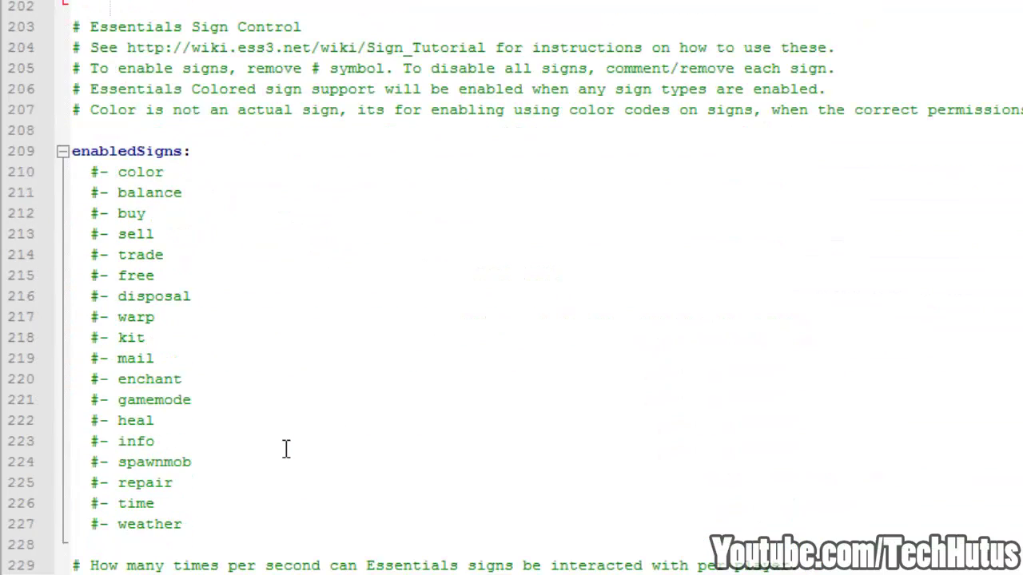
pyautogui.scroll(4, 286, 449)
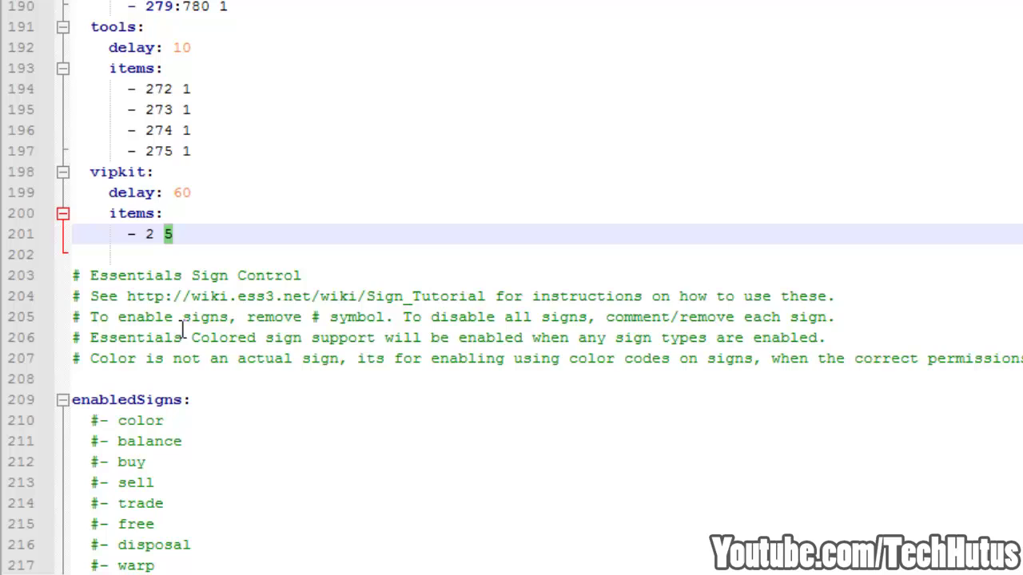
pyautogui.scroll(-5, 183, 330)
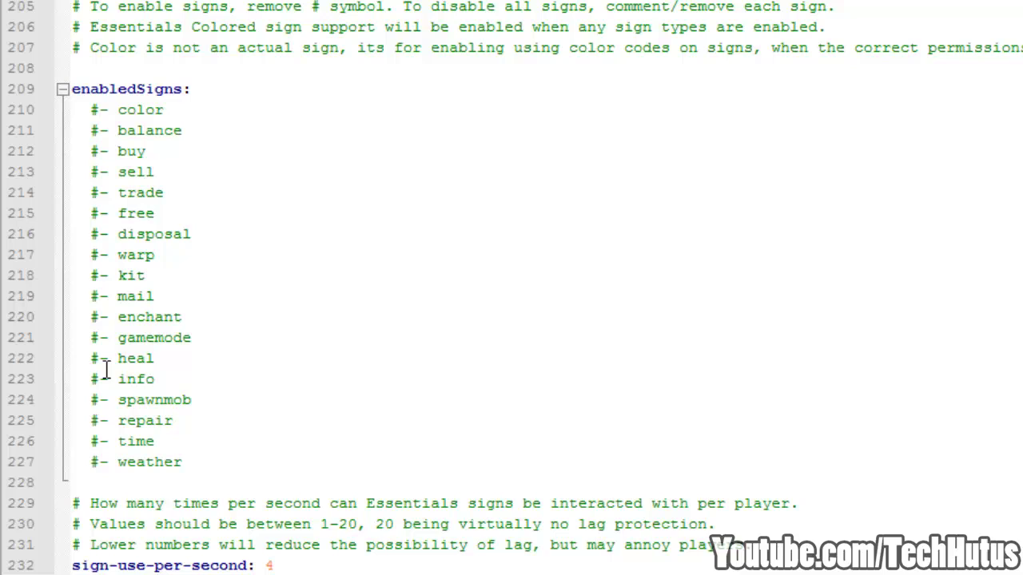
# Uncomment the time sign type under enabledSigns and comment it out again
pyautogui.click(99, 446)
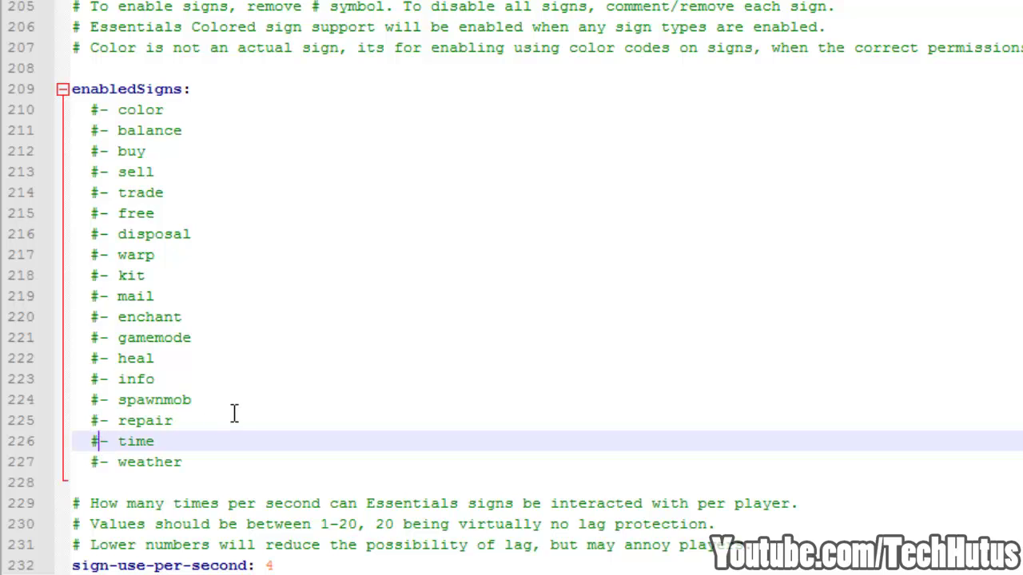
pyautogui.press('BackSpace')
pyautogui.click(256, 464)
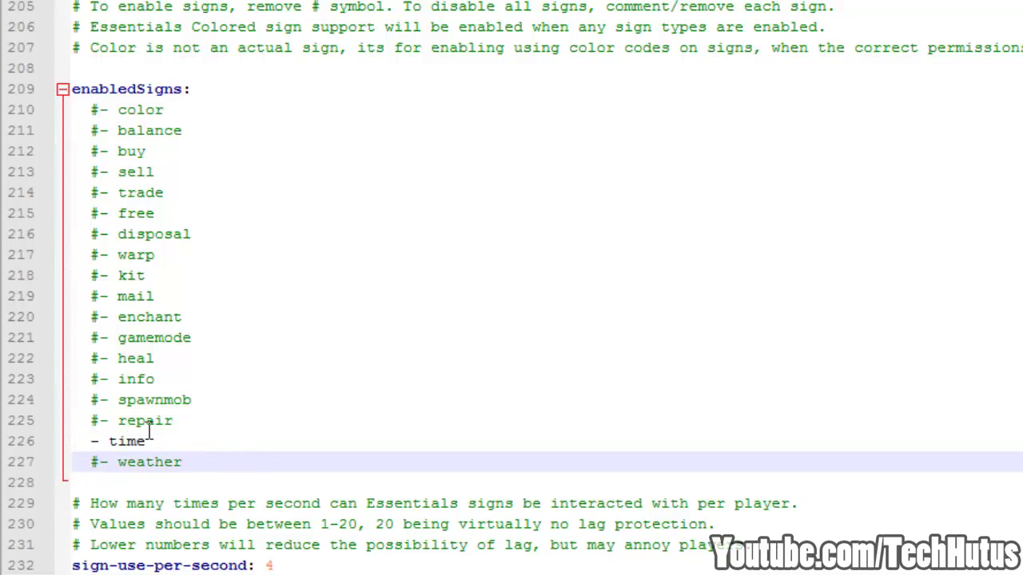
pyautogui.click(87, 441)
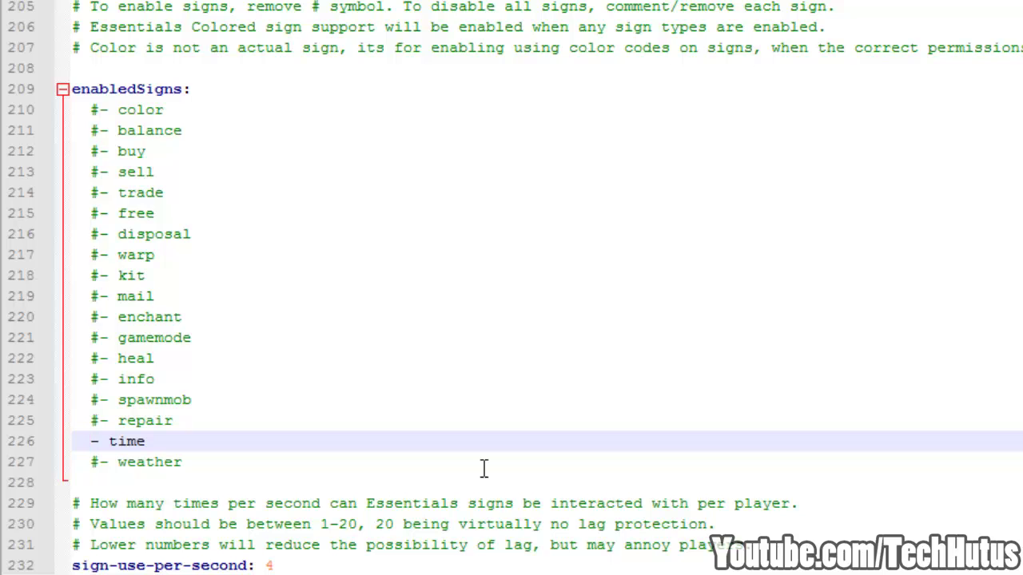
pyautogui.write('#')
# Examine the sign-use-per-second value, the backup section and the per-warp-permission note below the enabled signs
pyautogui.scroll(-3, 506, 365)
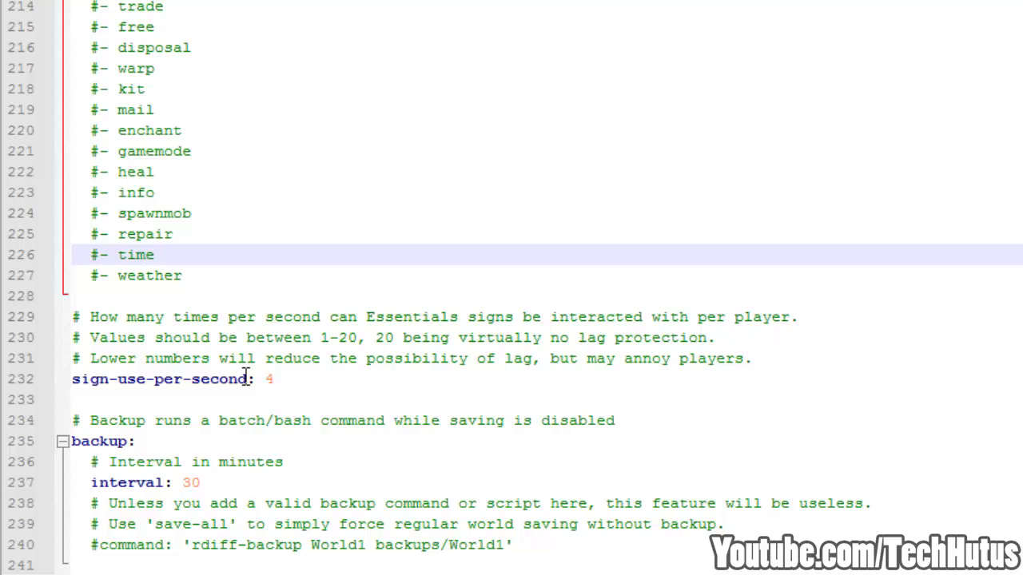
pyautogui.doubleClick(268, 378)
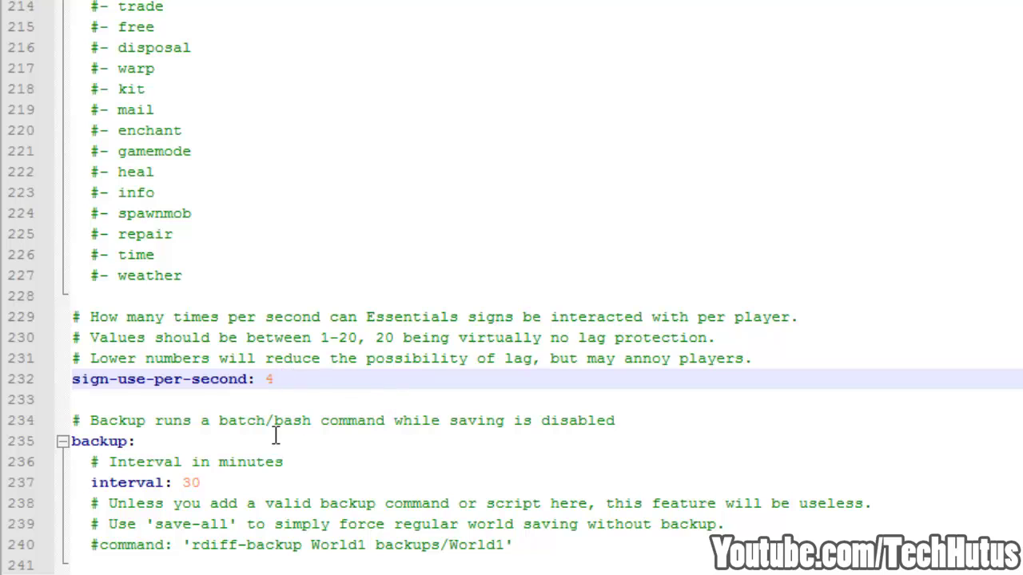
pyautogui.scroll(-2, 276, 431)
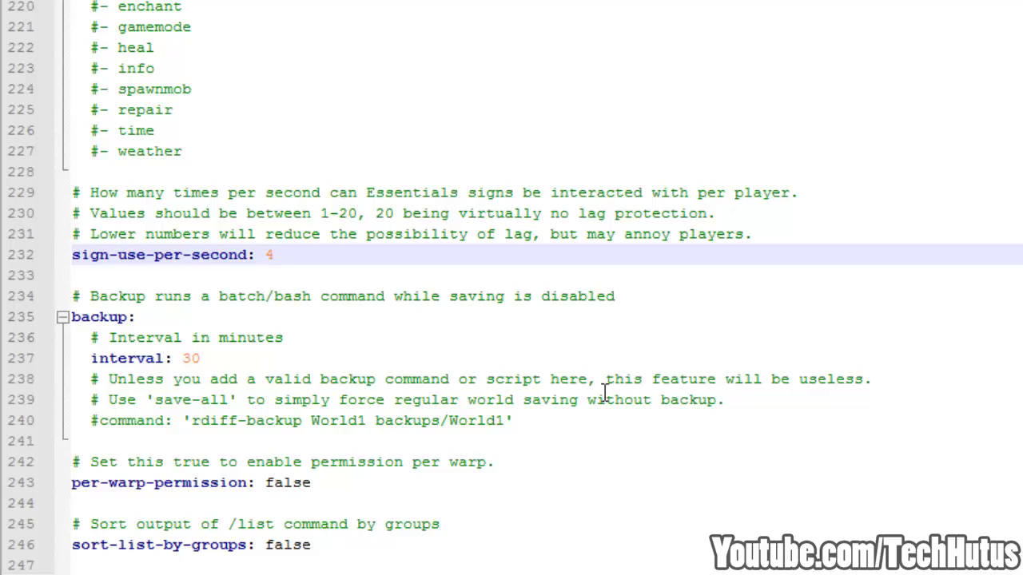
pyautogui.click(503, 420)
pyautogui.moveTo(515, 420); pyautogui.dragTo(73, 318)
pyautogui.click(248, 462)
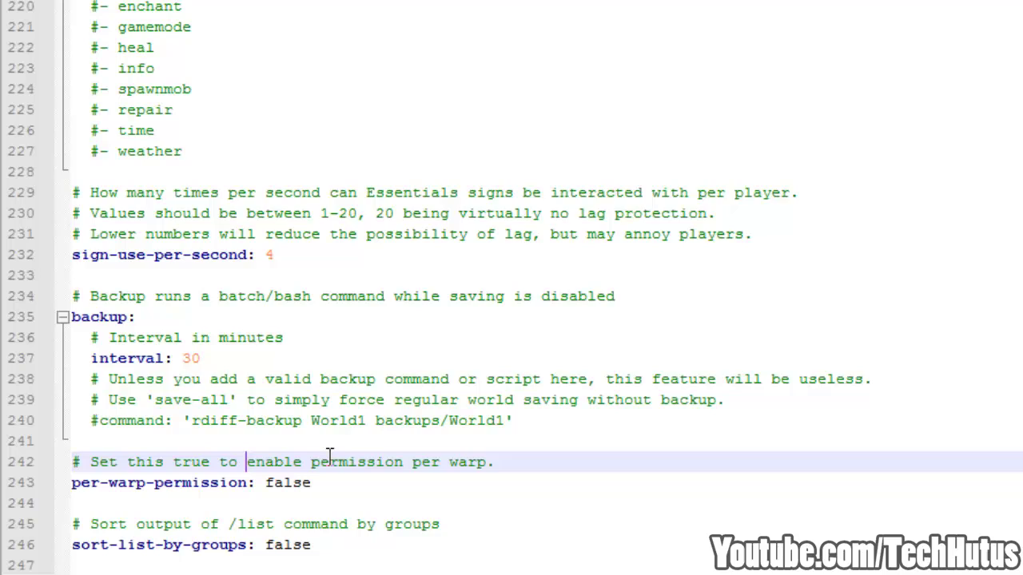
pyautogui.scroll(-1, 343, 456)
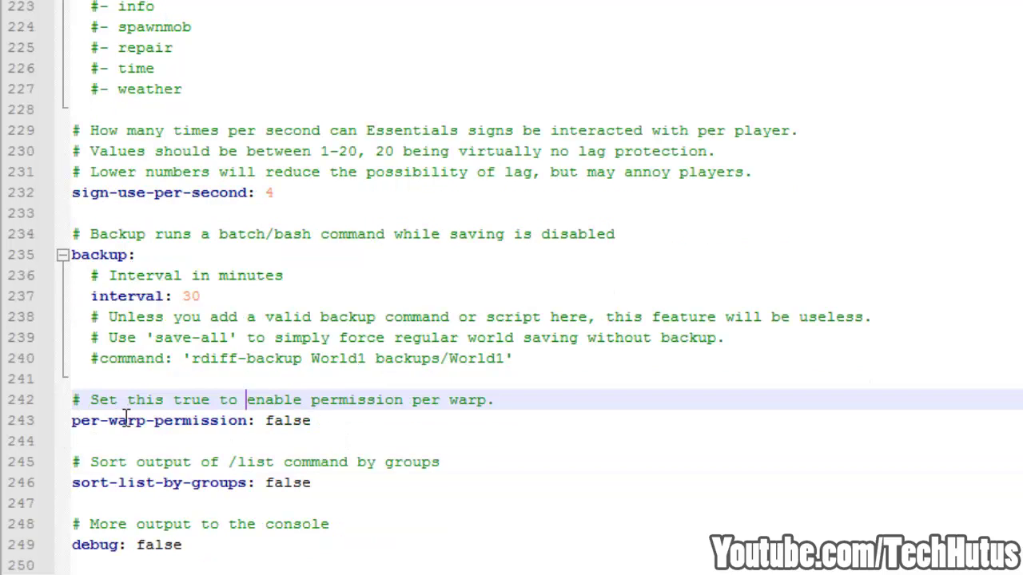
# Add the example permission line "- essentials.warp.buildarea" directly below per-warp-permission
pyautogui.click(320, 422)
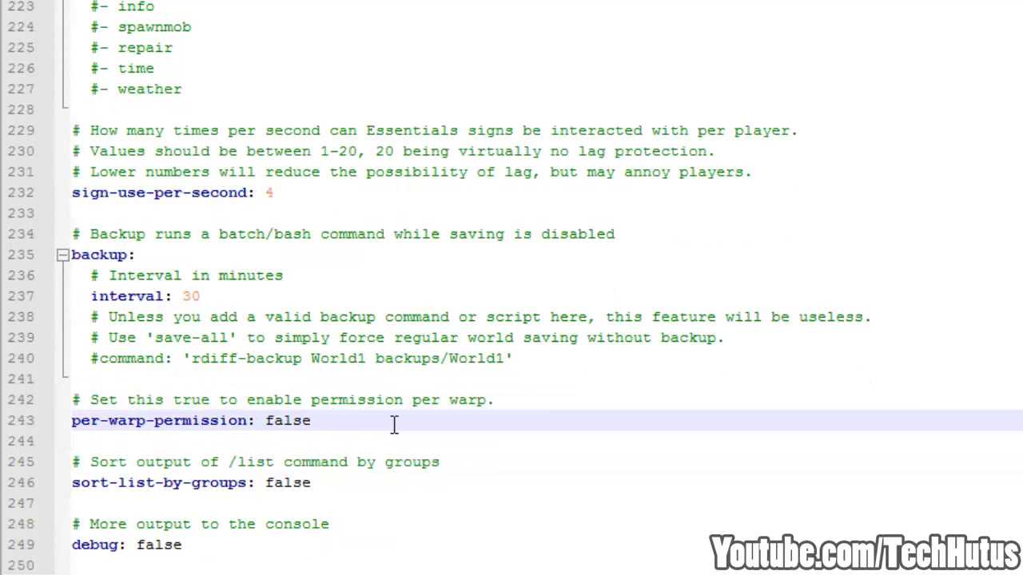
pyautogui.press('Return')
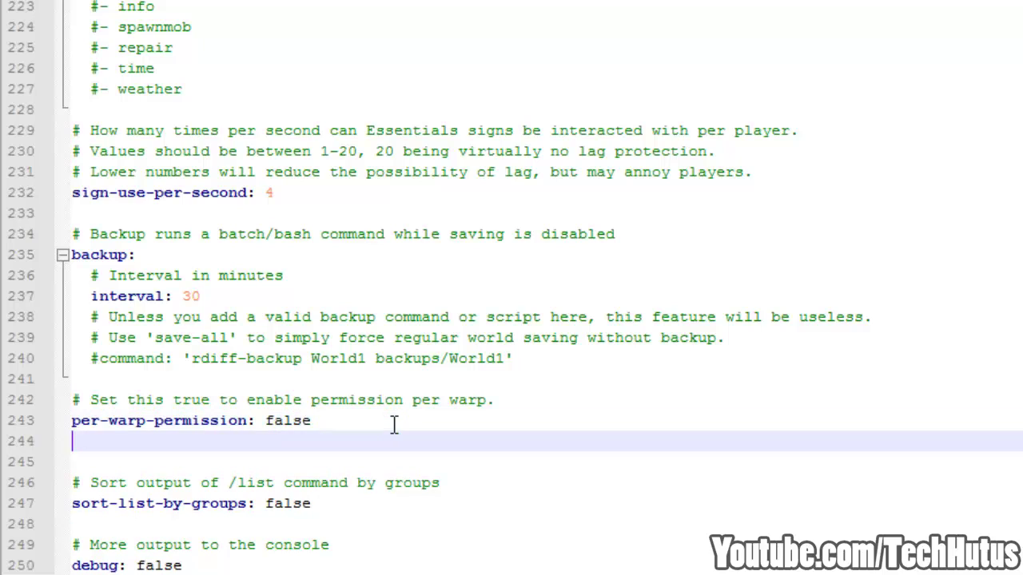
pyautogui.write('=')
pyautogui.write(' essentia')
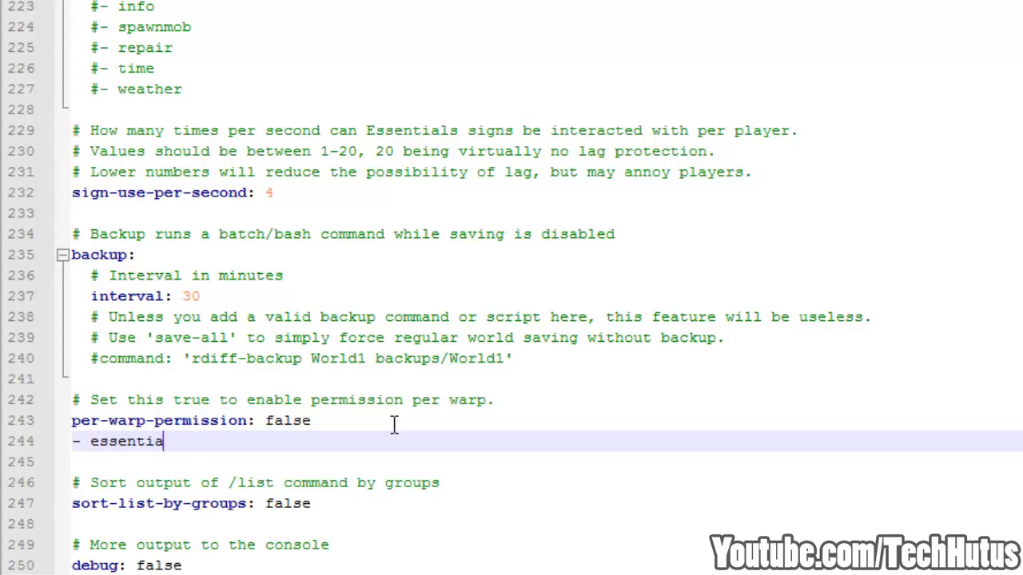
pyautogui.write('ls.warpuildarea')
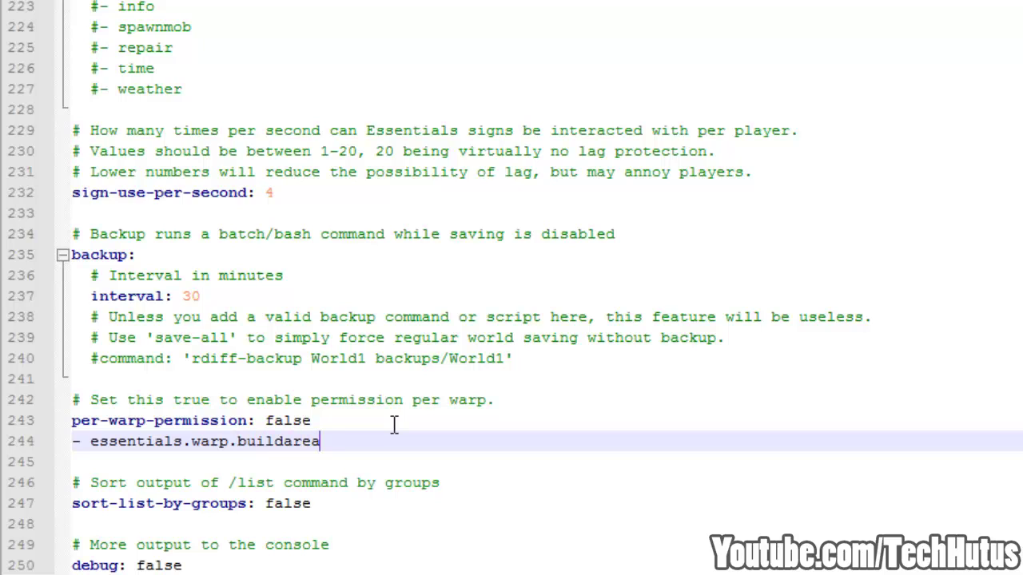
# Delete the example warp permission line below per-warp-permission
pyautogui.write('\\')
pyautogui.press('BackSpace')
pyautogui.press('BackSpace')
pyautogui.press('BackSpace')
pyautogui.press('BackSpace')
pyautogui.press('BackSpace')
pyautogui.press('BackSpace')
pyautogui.press('BackSpace')
pyautogui.press('BackSpace')
pyautogui.press('BackSpace')
pyautogui.press('BackSpace')
pyautogui.press('BackSpace')
pyautogui.press('BackSpace')
pyautogui.press('BackSpace')
pyautogui.press('BackSpace')
pyautogui.press('BackSpace')
pyautogui.press('BackSpace')
pyautogui.press('BackSpace')
pyautogui.press('BackSpace')
pyautogui.press('BackSpace')
pyautogui.press('BackSpace')
pyautogui.press('BackSpace')
pyautogui.press('BackSpace')
pyautogui.press('BackSpace')
pyautogui.press('BackSpace')
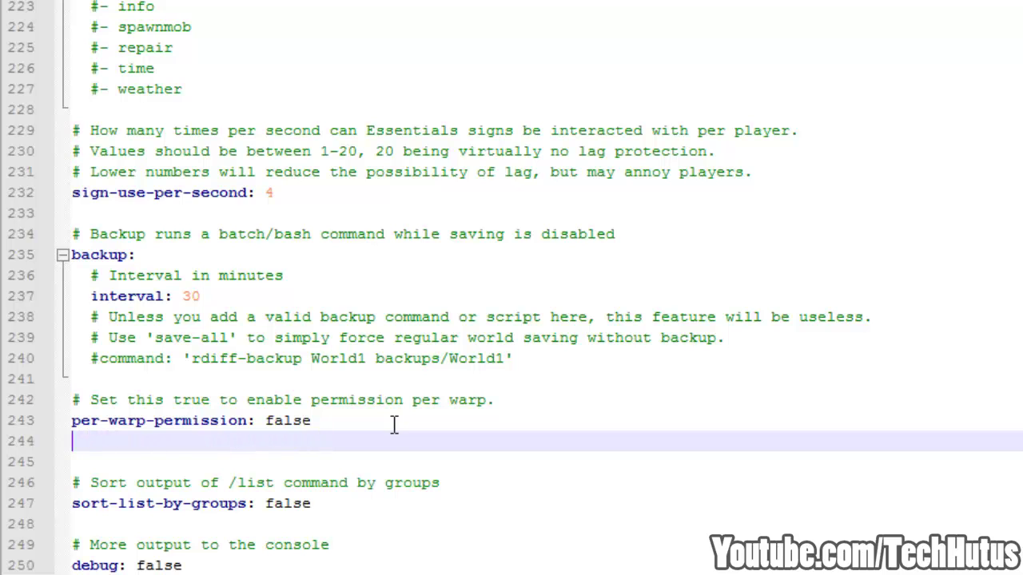
# Add example Guest and Admin lines with placeholder "name" entries directly below sort-list-by-groups
pyautogui.scroll(-1, 327, 471)
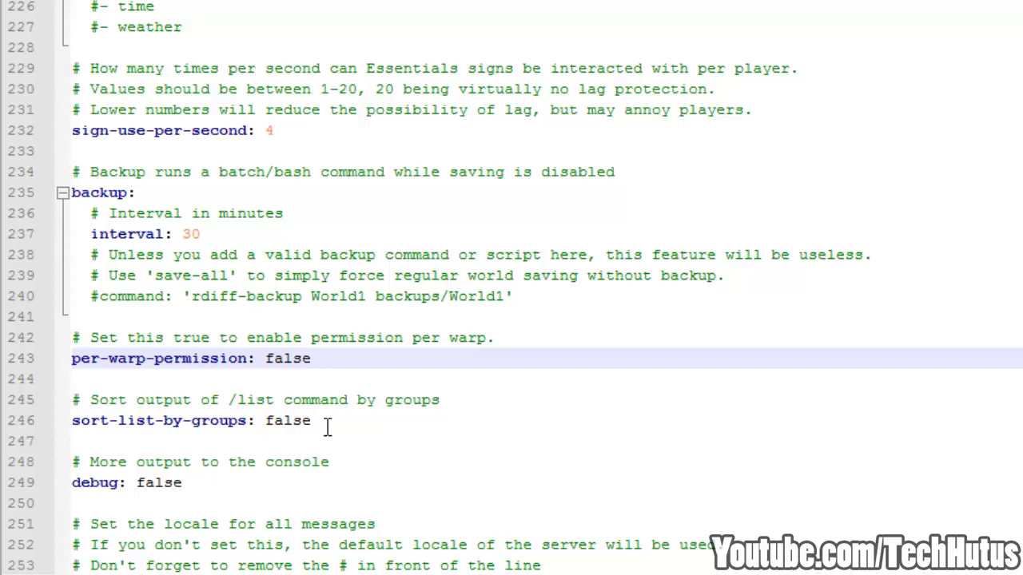
pyautogui.click(328, 425)
pyautogui.press('Return')
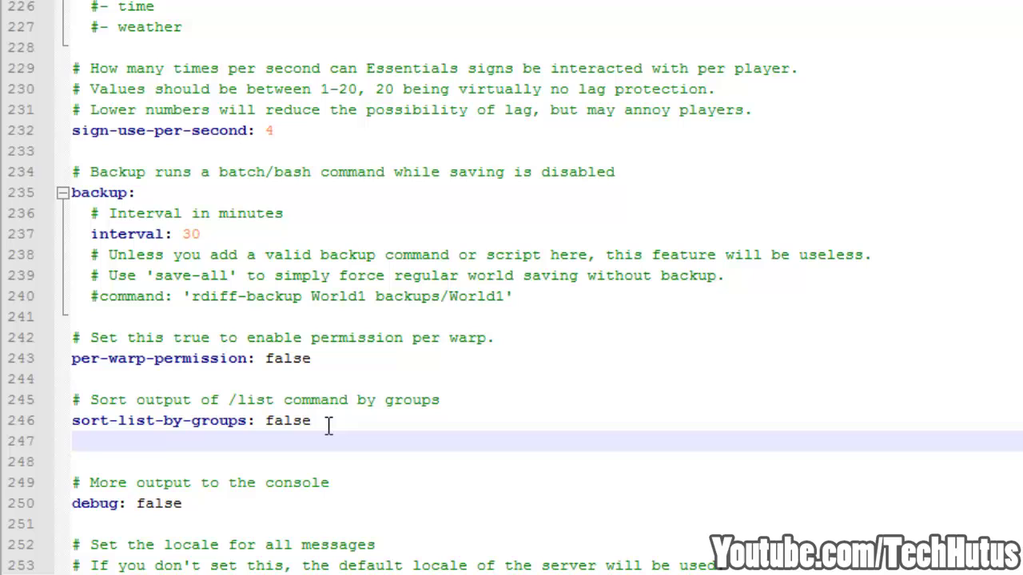
pyautogui.write('Guest: name nam')
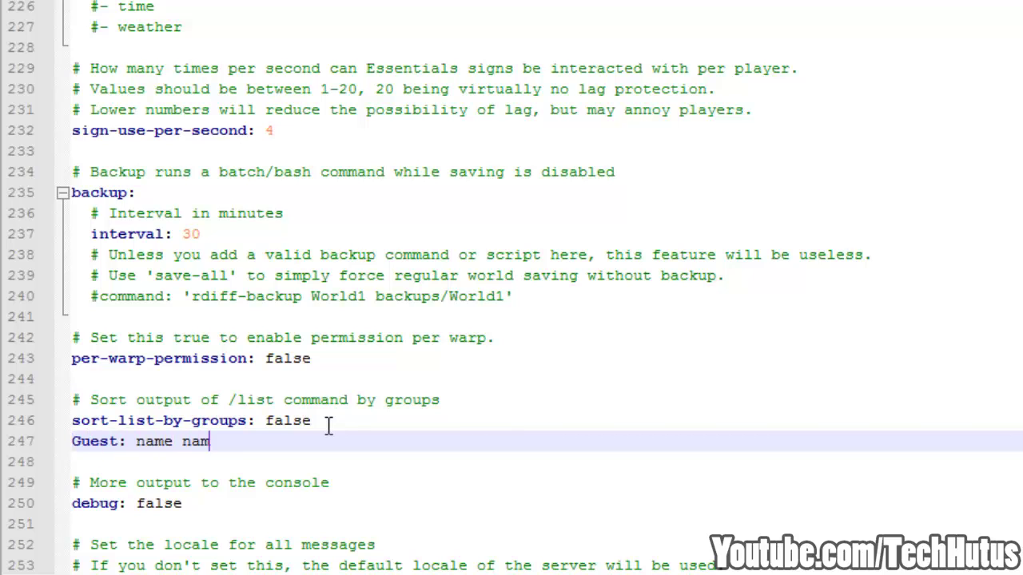
pyautogui.write('e name')
pyautogui.press('Return')
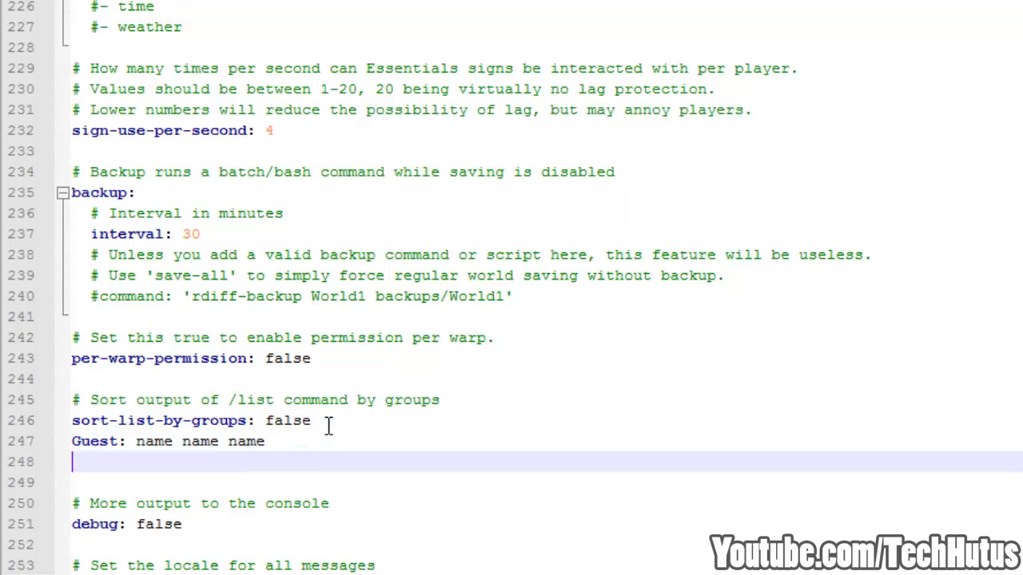
pyautogui.write('Admin: name name')
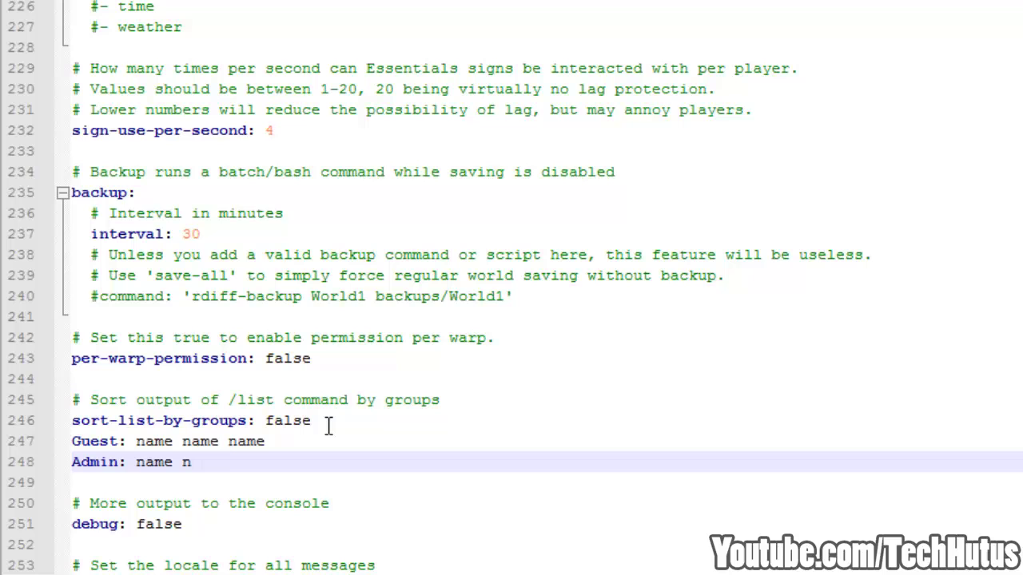
# Delete the example Guest and Admin lines below sort-list-by-groups
pyautogui.press('BackSpace')
pyautogui.press('BackSpace')
pyautogui.press('BackSpace')
pyautogui.press('BackSpace')
pyautogui.press('BackSpace')
pyautogui.press('BackSpace')
pyautogui.press('BackSpace')
pyautogui.press('BackSpace')
pyautogui.press('BackSpace')
pyautogui.press('BackSpace')
pyautogui.press('BackSpace')
pyautogui.press('BackSpace')
pyautogui.press('BackSpace')
pyautogui.press('BackSpace')
pyautogui.press('BackSpace')
pyautogui.press('BackSpace')
pyautogui.press('BackSpace')
pyautogui.press('BackSpace')
pyautogui.press('BackSpace')
pyautogui.press('BackSpace')
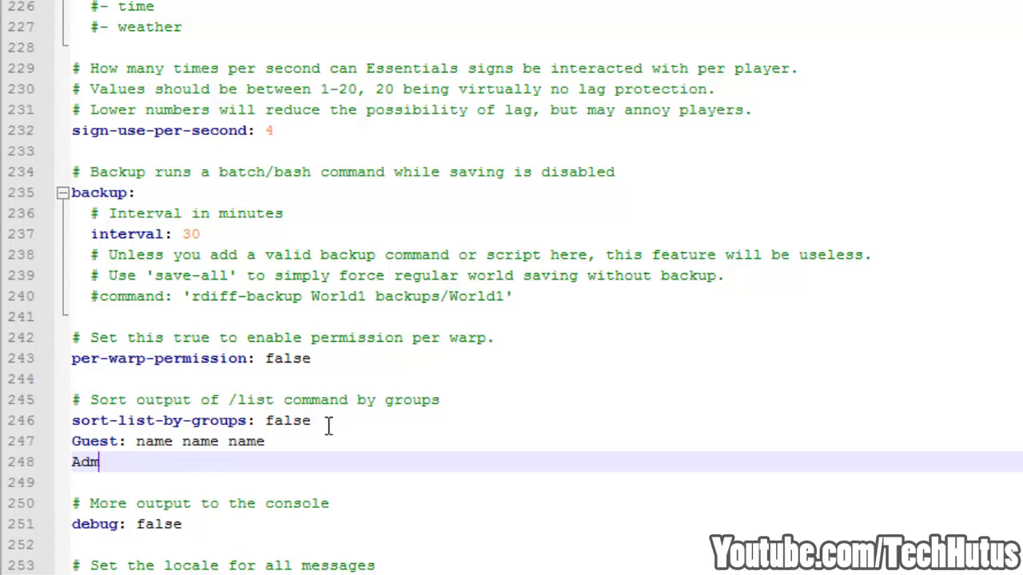
pyautogui.press('BackSpace')
pyautogui.press('BackSpace')
pyautogui.press('BackSpace')
pyautogui.press('BackSpace')
pyautogui.press('BackSpace')
pyautogui.press('BackSpace')
pyautogui.press('BackSpace')
pyautogui.press('BackSpace')
pyautogui.press('BackSpace')
pyautogui.press('BackSpace')
# Set remove-god-on-disconnect to true
pyautogui.scroll(-1, 319, 431)
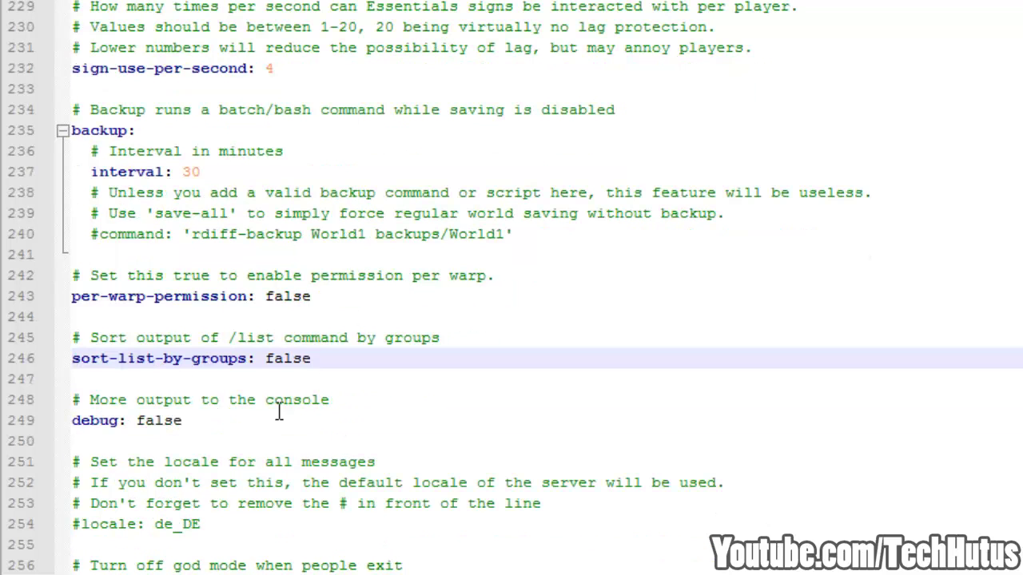
pyautogui.scroll(-1, 184, 423)
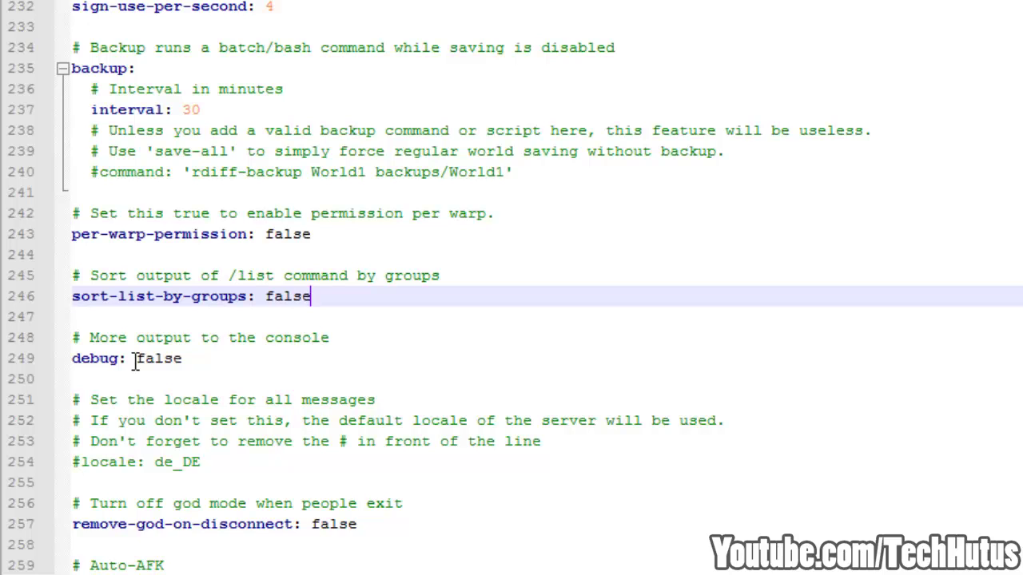
pyautogui.scroll(-2, 151, 366)
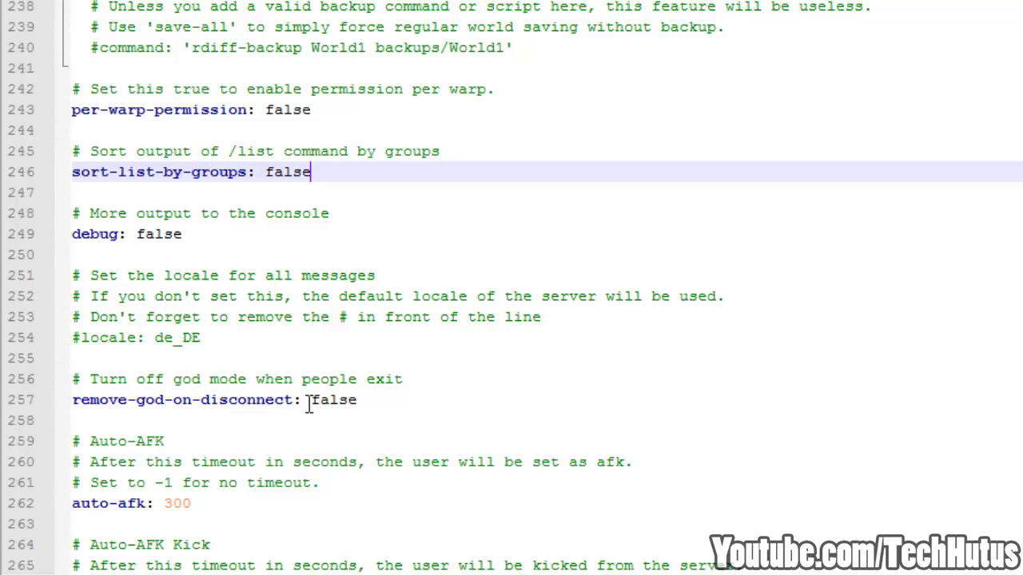
pyautogui.moveTo(312, 402); pyautogui.dragTo(362, 406)
pyautogui.write('true')
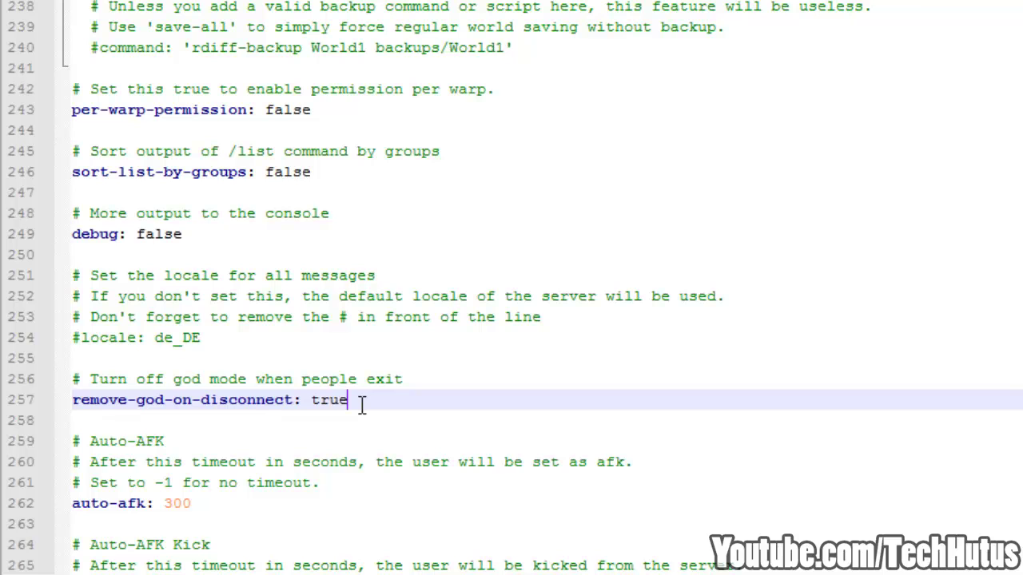
# Set the auto-afk-kick timeout to 900 seconds
pyautogui.scroll(-2, 354, 439)
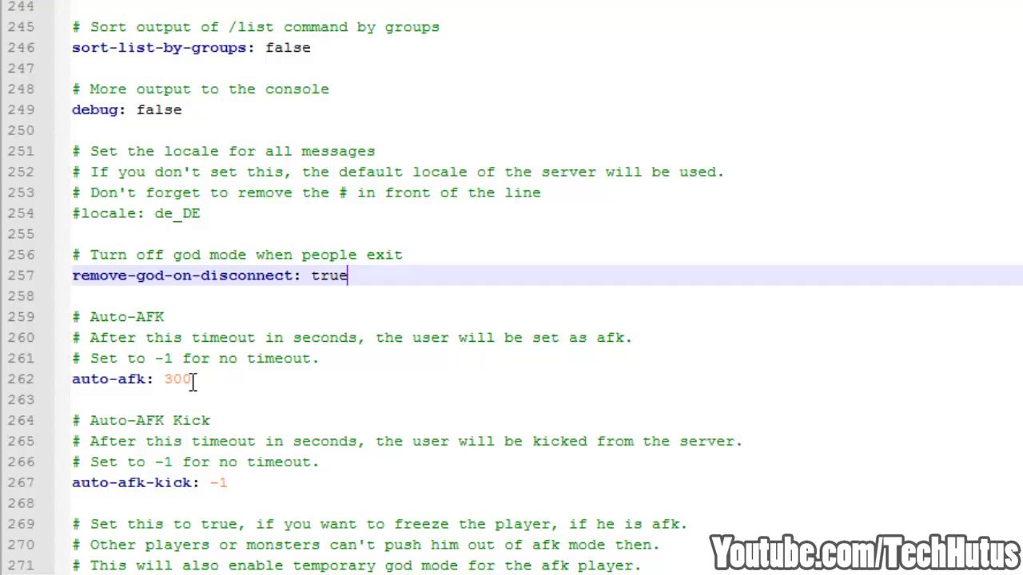
pyautogui.click(240, 489)
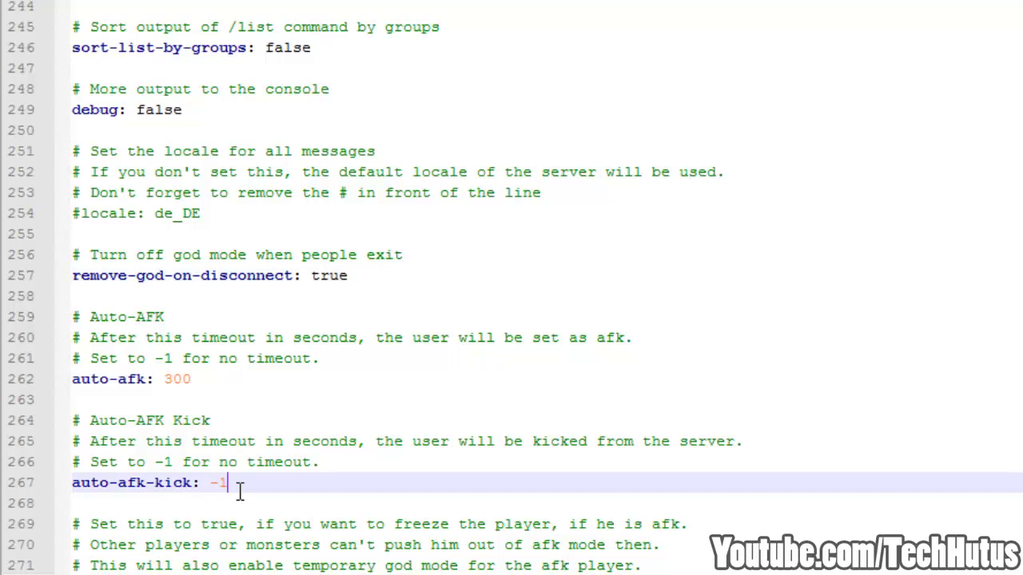
pyautogui.write('900')
# Examine the AFK freeze, item pickup and cancel-on-move settings, the death-messages option and the no-god-in-worlds list
pyautogui.scroll(-3, 227, 484)
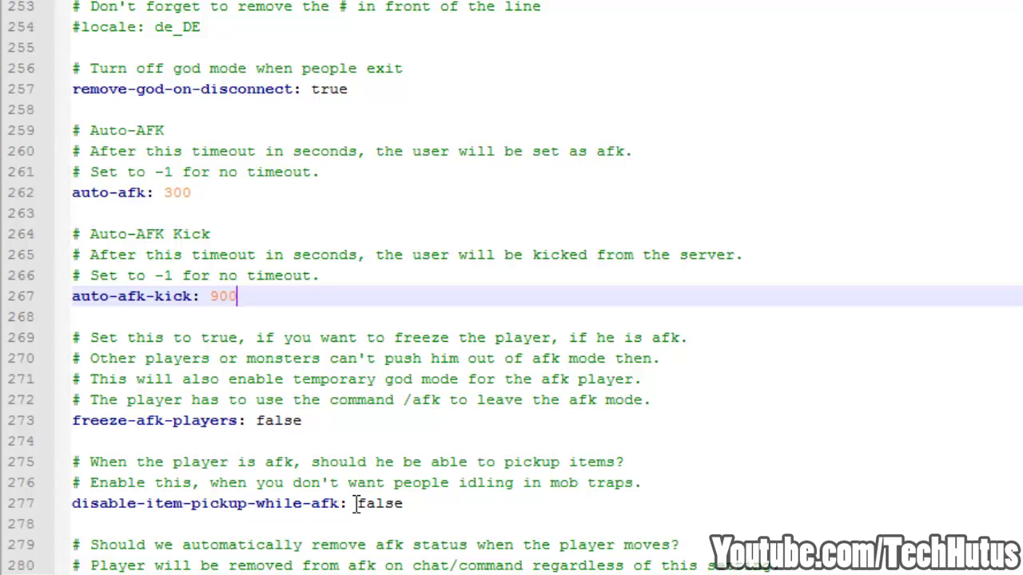
pyautogui.scroll(-2, 375, 456)
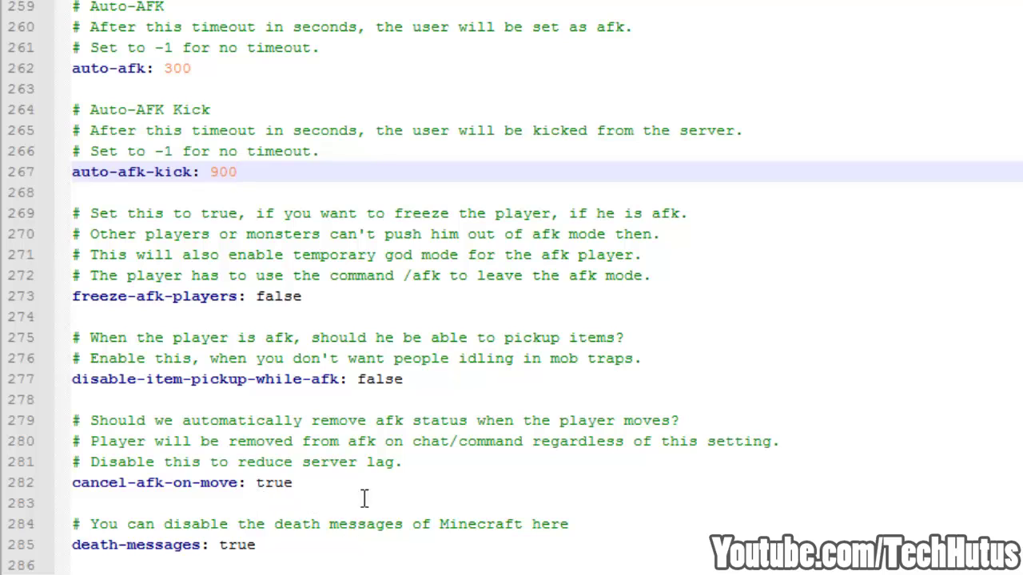
pyautogui.moveTo(319, 484); pyautogui.dragTo(248, 495)
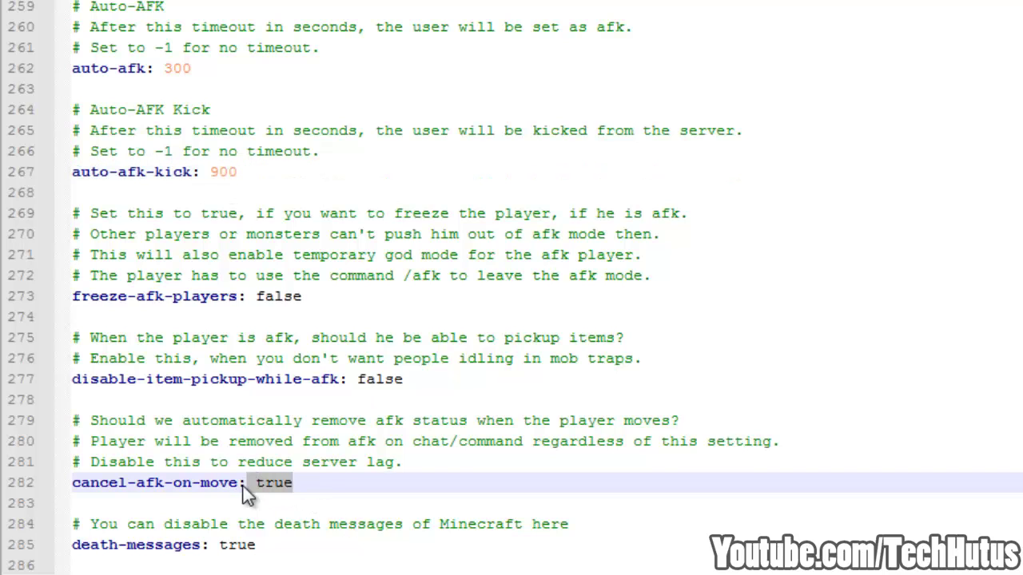
pyautogui.click(360, 400)
pyautogui.scroll(-1, 304, 402)
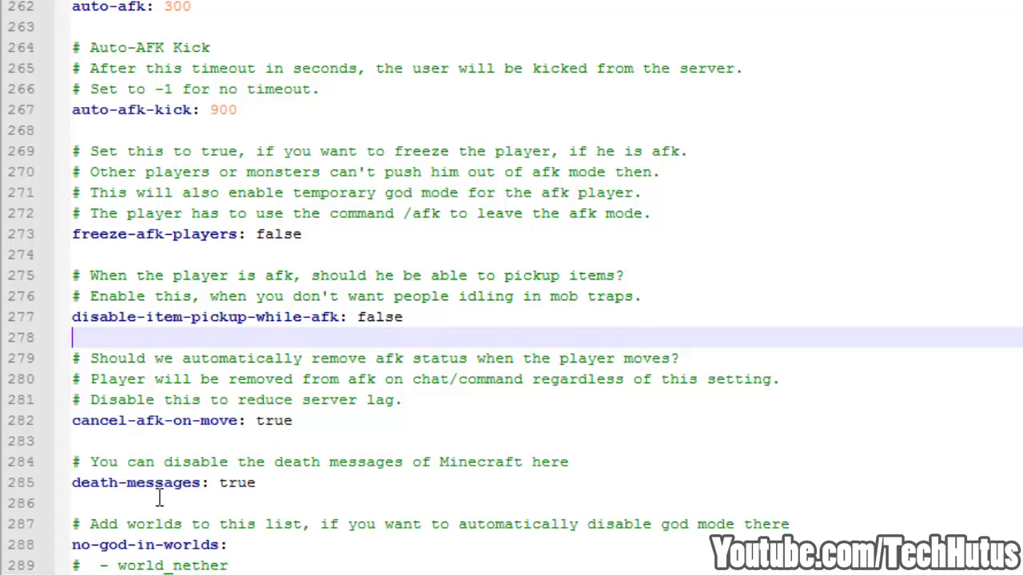
pyautogui.moveTo(255, 420); pyautogui.dragTo(293, 419)
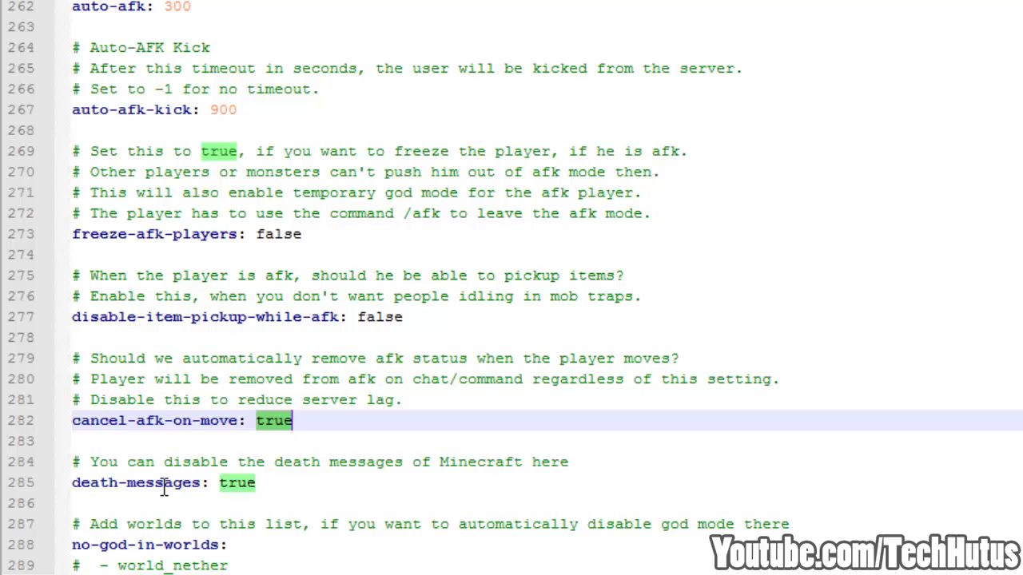
pyautogui.click(272, 481)
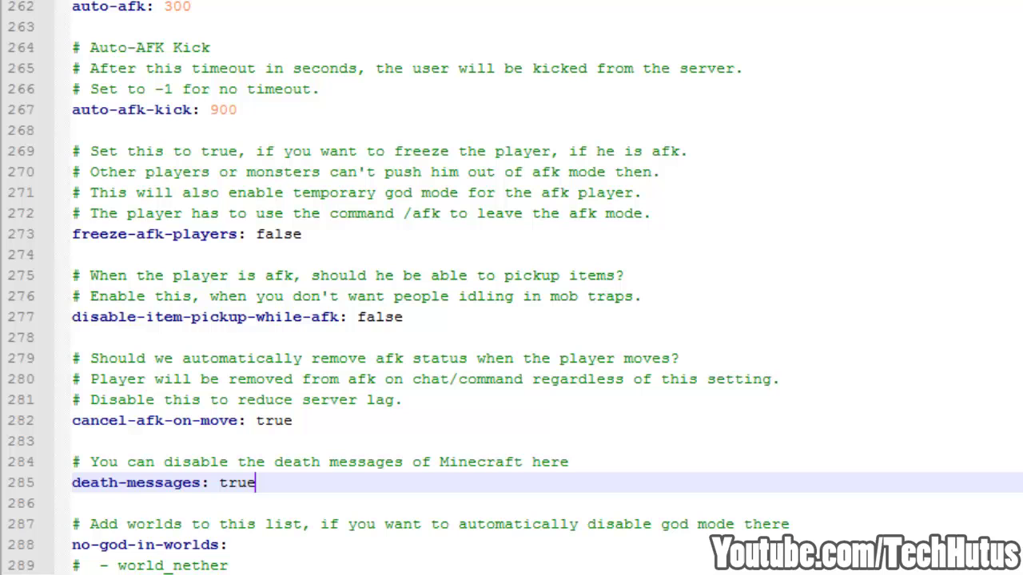
pyautogui.moveTo(100, 484); pyautogui.dragTo(267, 480)
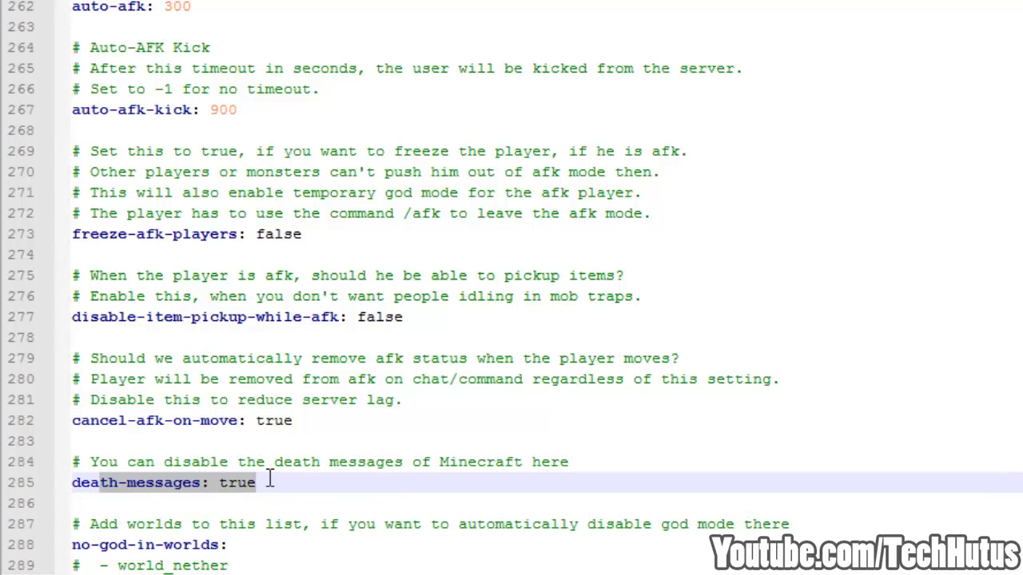
pyautogui.hotkey('shift', 'Home')
pyautogui.click(270, 478)
pyautogui.scroll(-1, 270, 478)
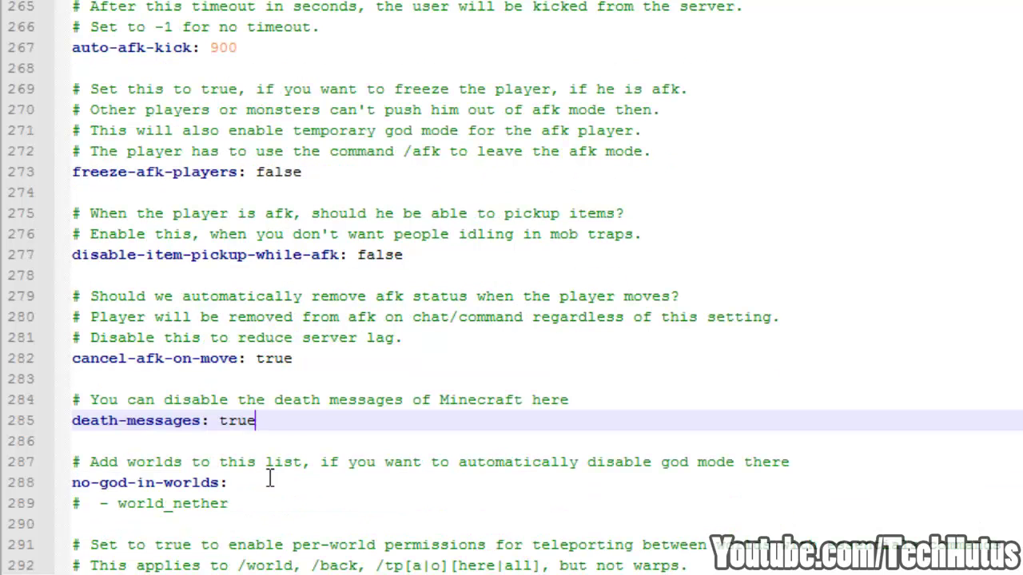
pyautogui.scroll(-1, 270, 478)
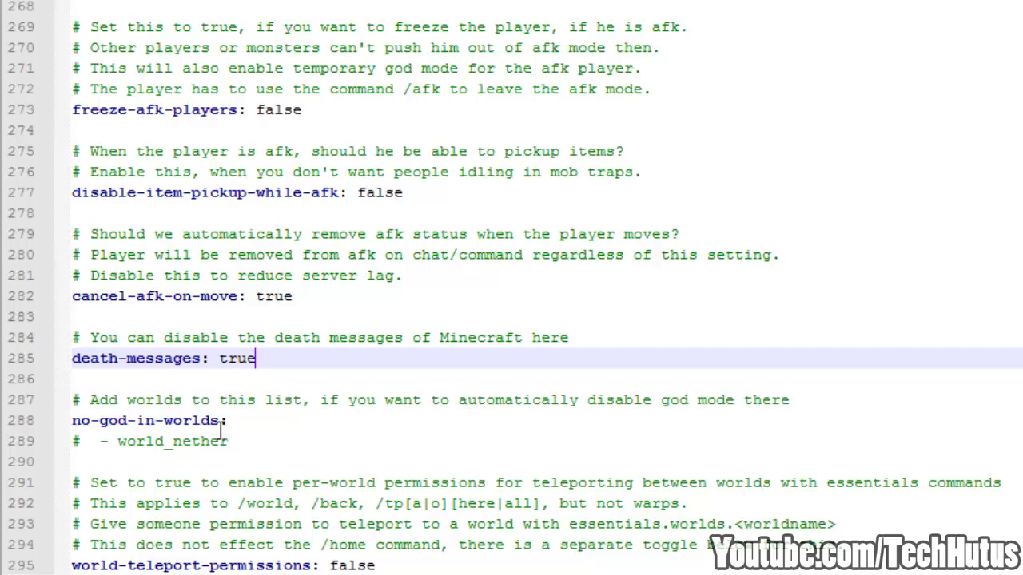
pyautogui.moveTo(228, 442); pyautogui.dragTo(71, 421)
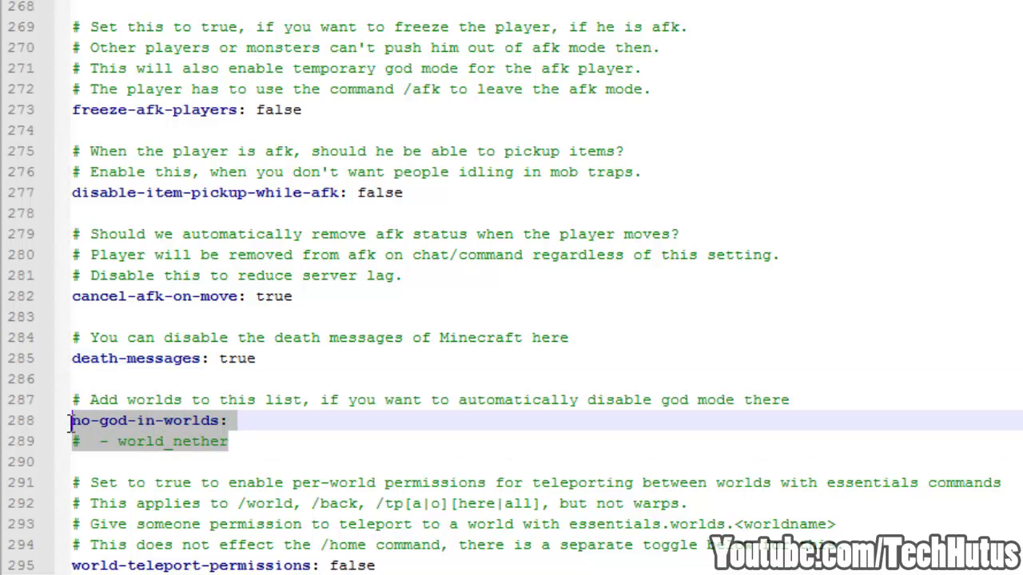
# Examine the world-teleport-permissions setting with its essentials.worlds permission node, plus the default and oversized stack size options
pyautogui.click(249, 446)
pyautogui.scroll(-2, 254, 448)
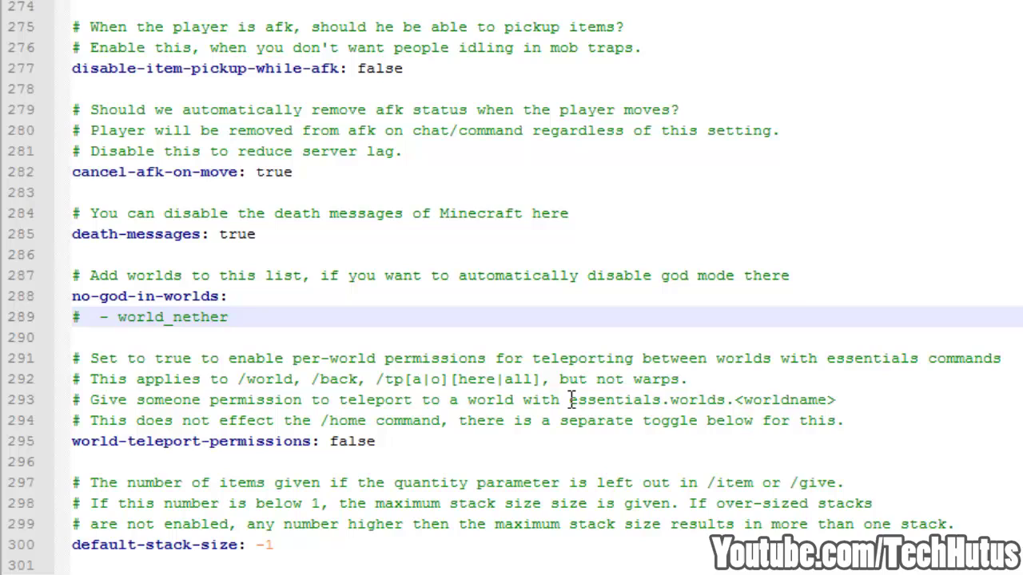
pyautogui.moveTo(570, 400); pyautogui.dragTo(845, 398)
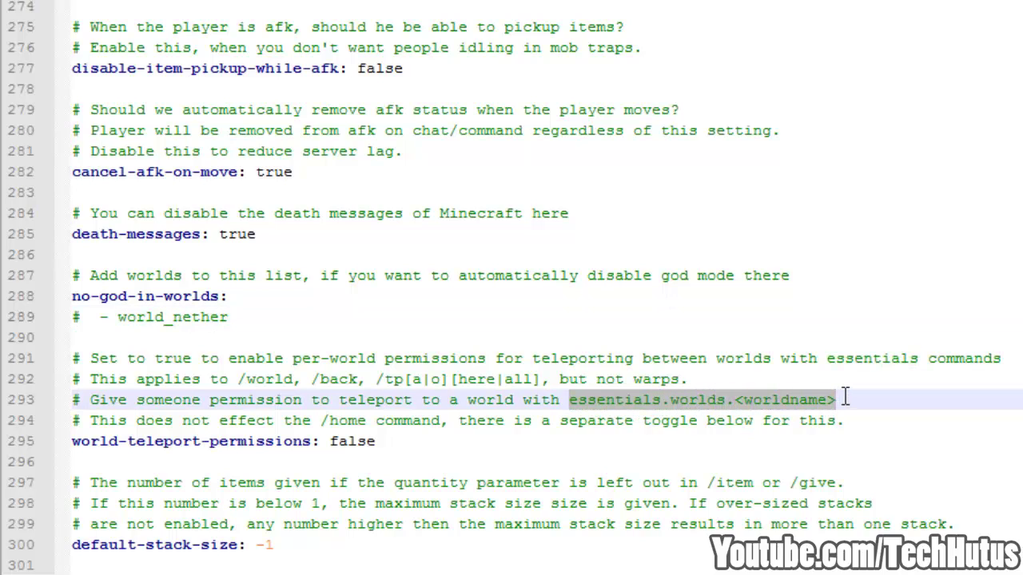
pyautogui.click(451, 378)
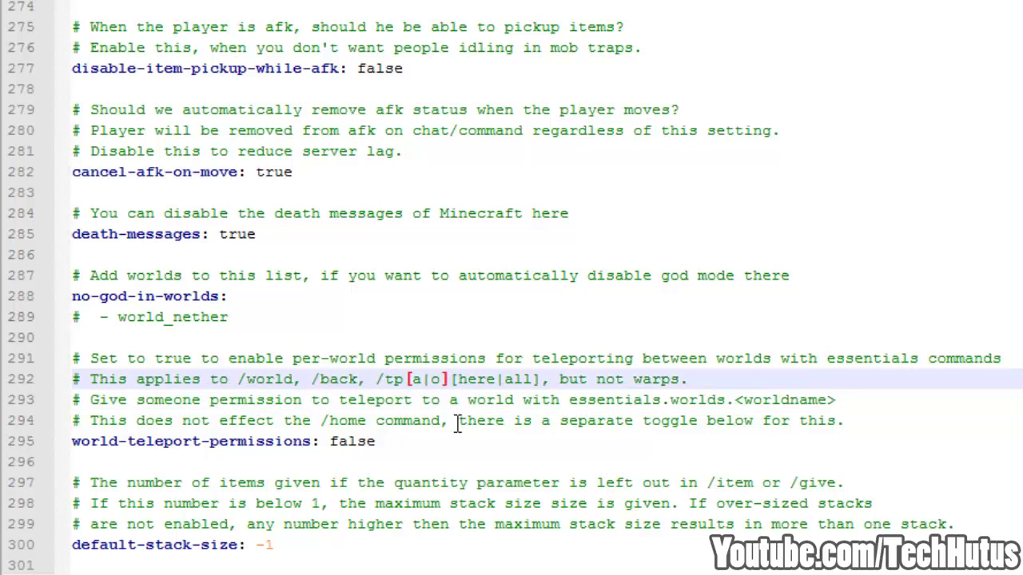
pyautogui.scroll(-2, 302, 454)
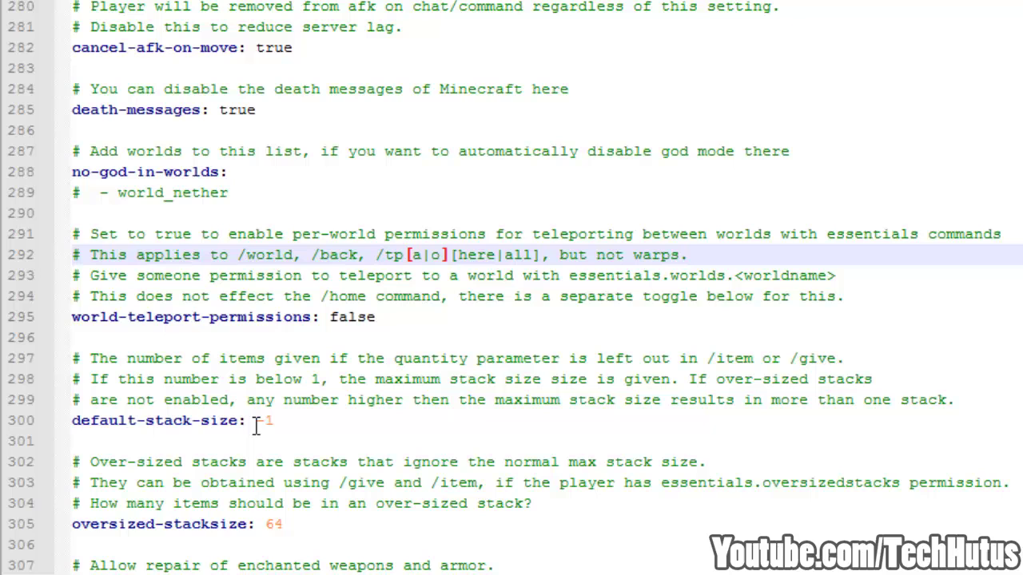
pyautogui.scroll(-1, 211, 477)
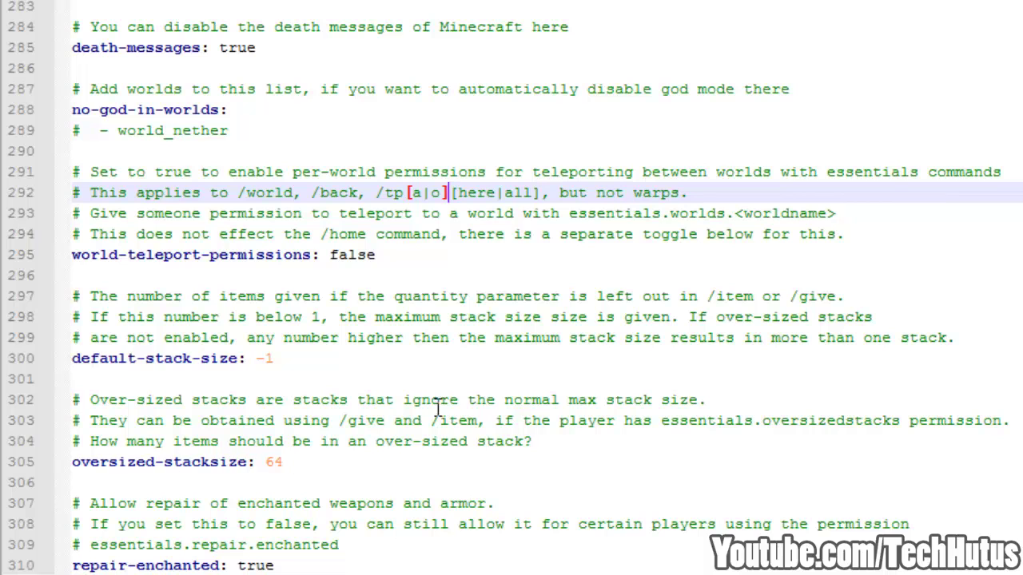
pyautogui.scroll(-1, 318, 498)
pyautogui.scroll(-1, 272, 498)
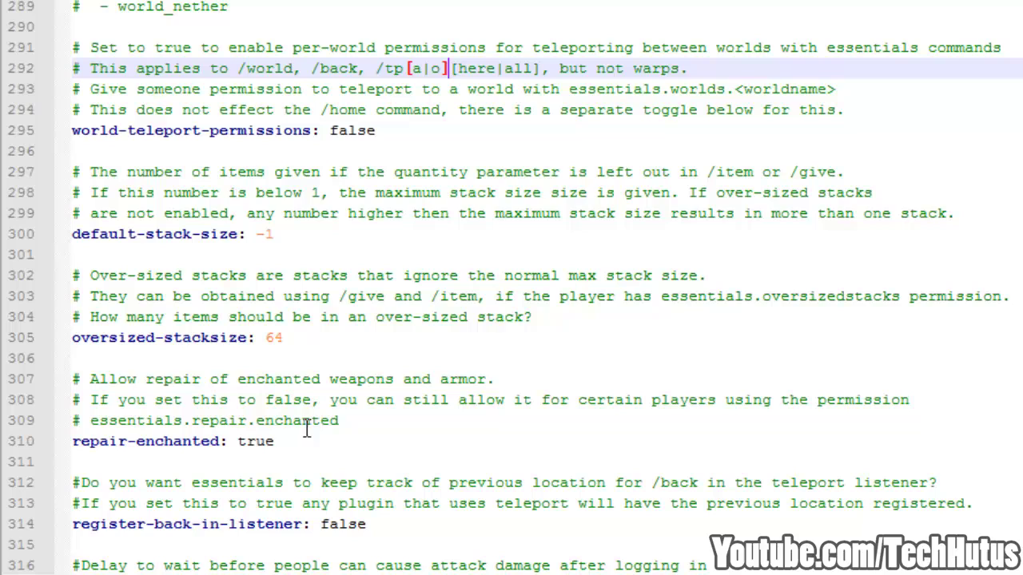
# Examine the repair-enchanted permission node and the register-back-in-listener, login-attack-delay and max-fly-speed settings
pyautogui.moveTo(305, 409); pyautogui.dragTo(128, 432)
pyautogui.press('Right')
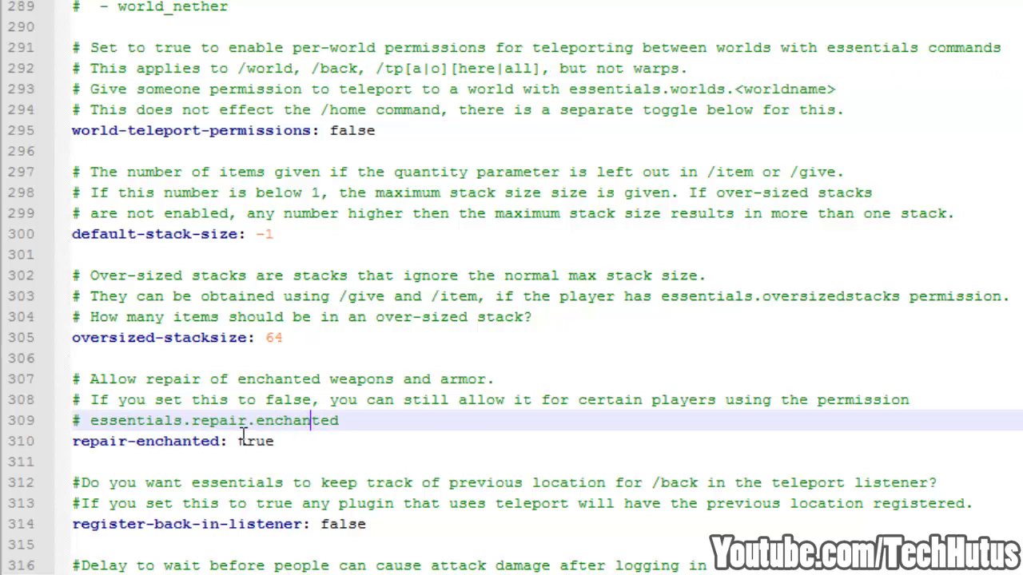
pyautogui.click(183, 423)
pyautogui.scroll(-2, 253, 510)
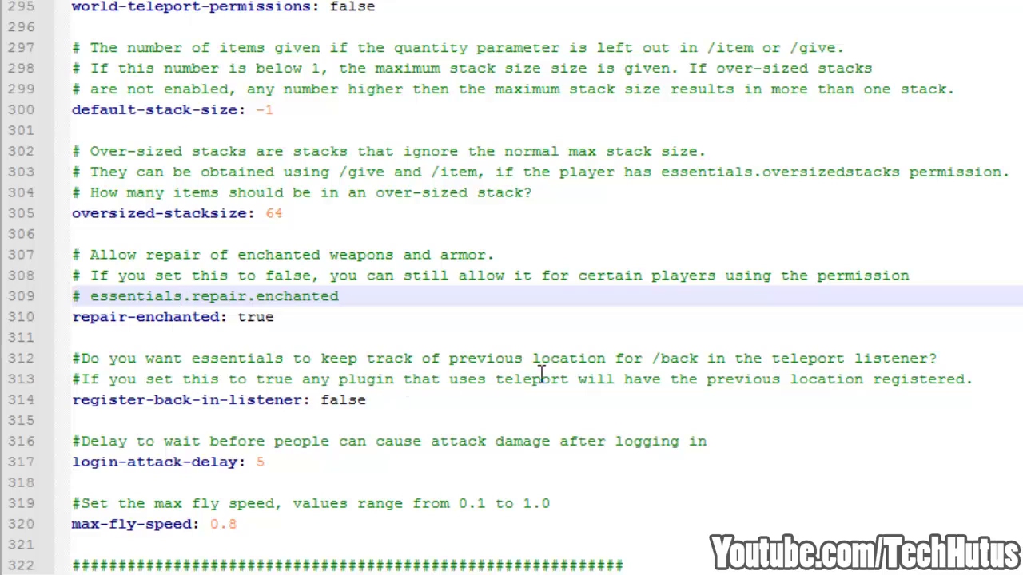
pyautogui.moveTo(368, 400); pyautogui.dragTo(256, 400)
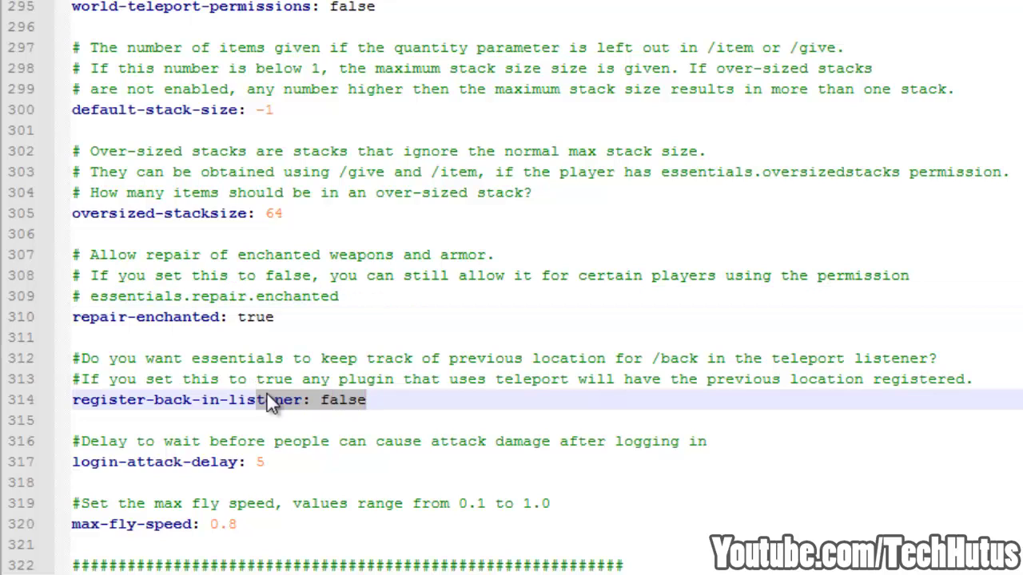
pyautogui.moveTo(84, 462); pyautogui.dragTo(265, 455)
pyautogui.click(266, 462)
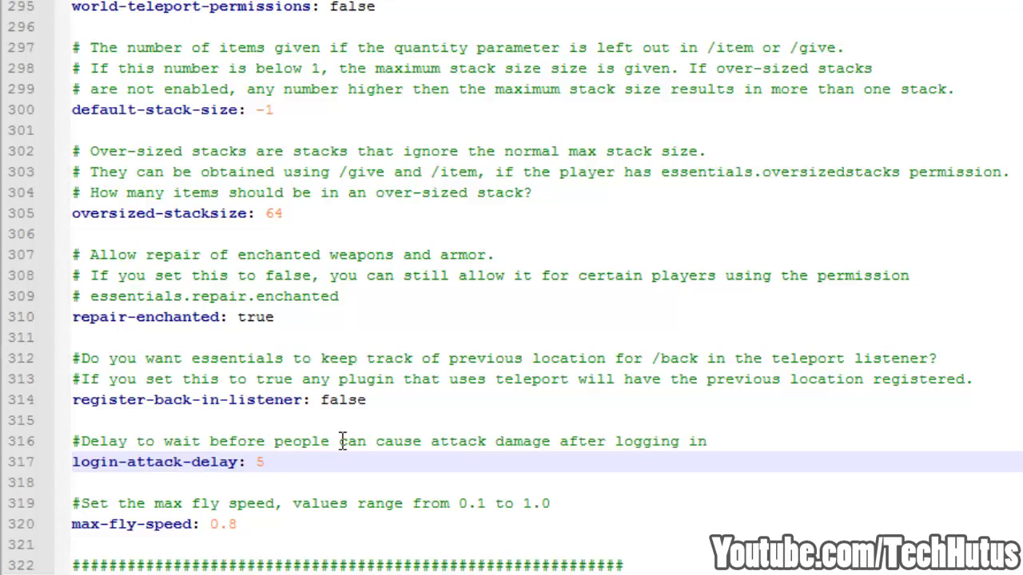
pyautogui.moveTo(266, 461)
pyautogui.mouseDown()
pyautogui.moveTo(131, 468)
pyautogui.moveTo(269, 461)
pyautogui.mouseUp()
pyautogui.scroll(-2, 296, 451)
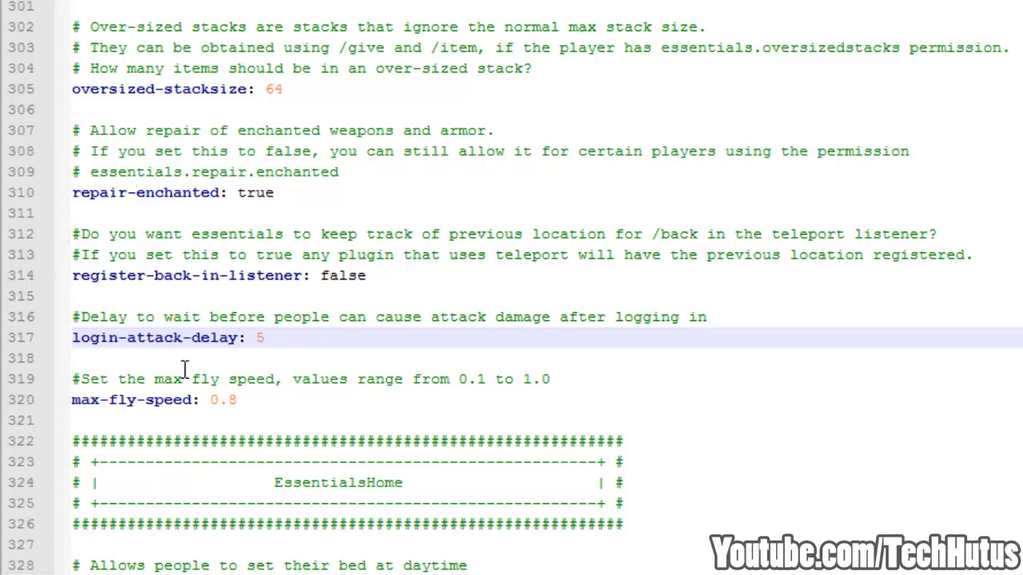
pyautogui.click(246, 402)
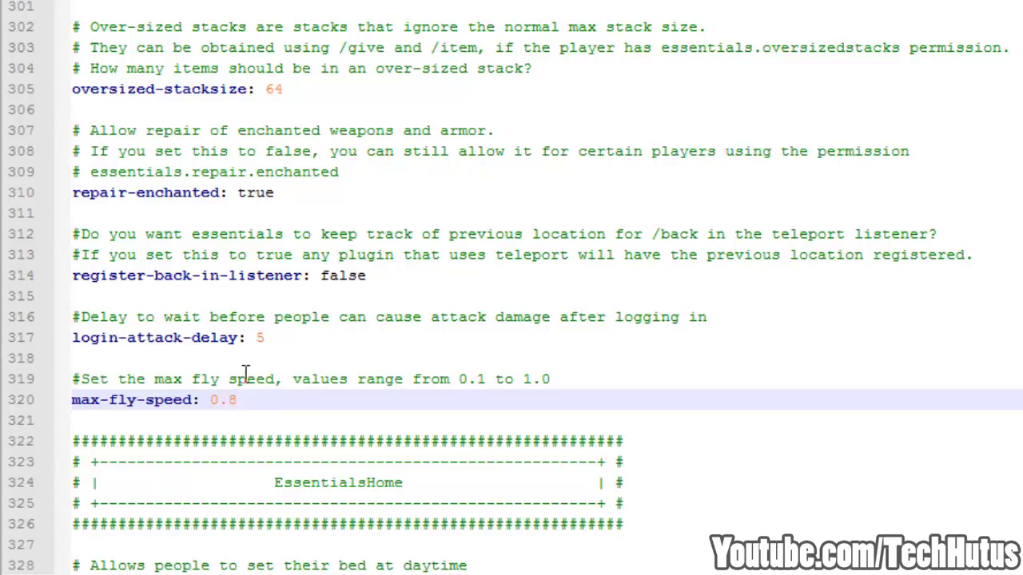
pyautogui.scroll(-2, 246, 376)
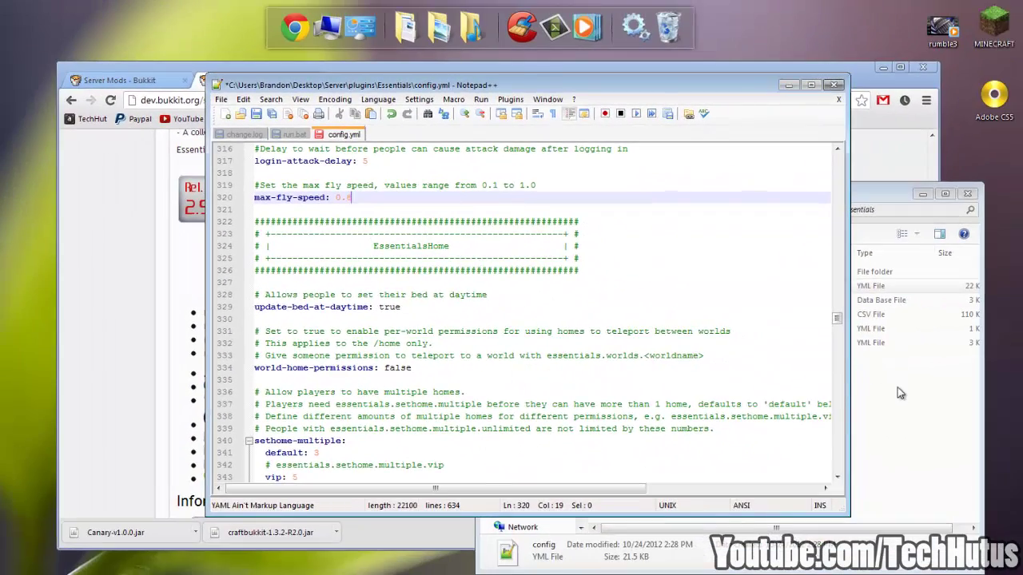
# Check the server's plugins folder for the installed Essentials modules and return to config.yml
pyautogui.click(897, 393)
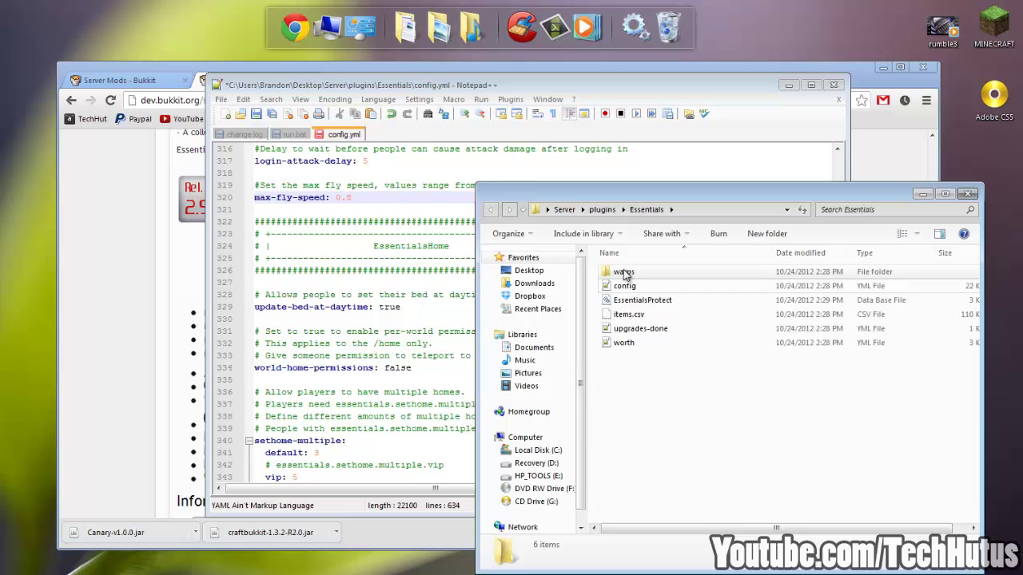
pyautogui.click(601, 209)
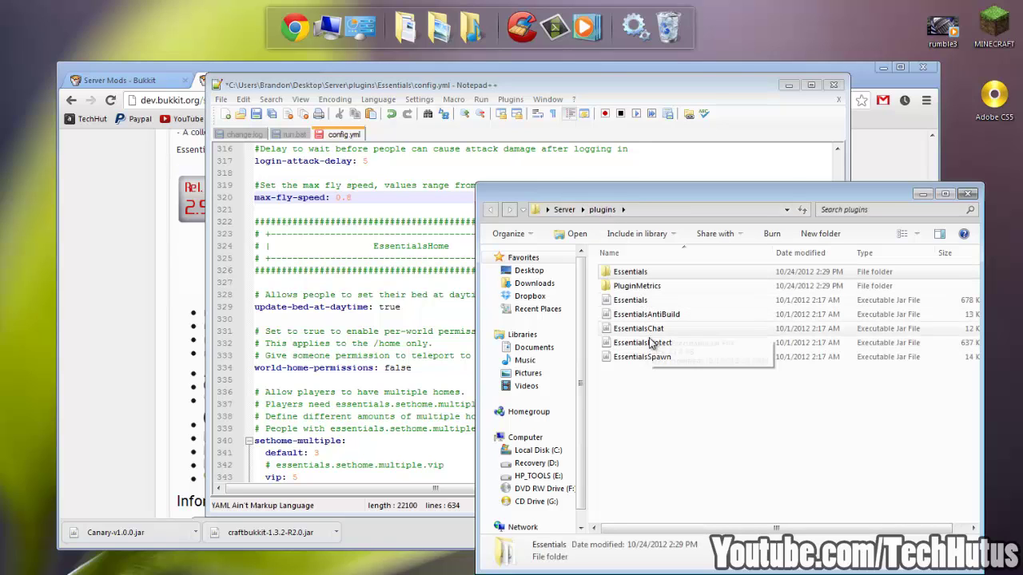
pyautogui.click(374, 345)
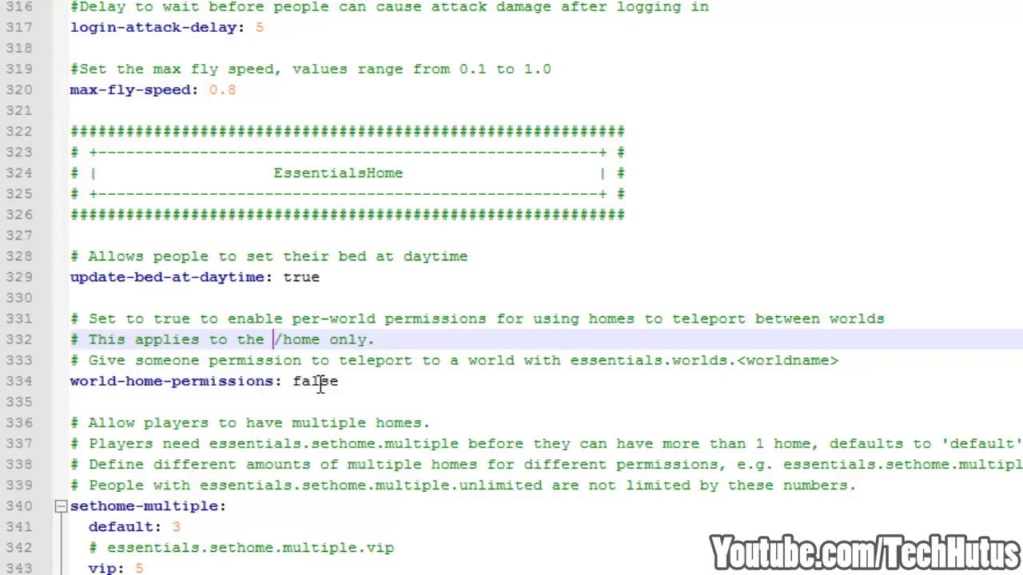
# Examine the EssentialsHome section, especially the sethome-multiple limits for default, vip and staff and their matching permission nodes
pyautogui.scroll(-1, 214, 467)
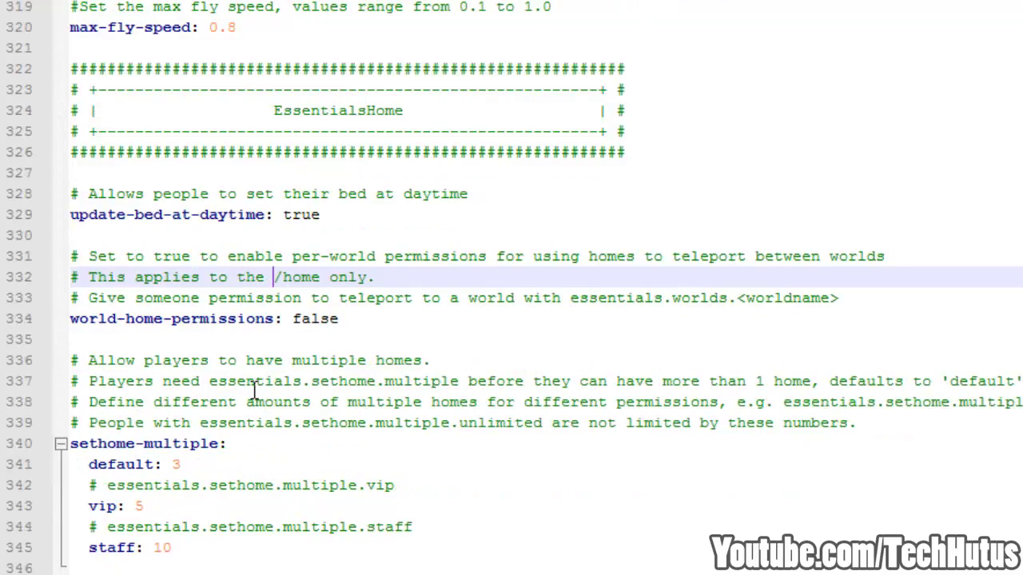
pyautogui.scroll(-2, 237, 390)
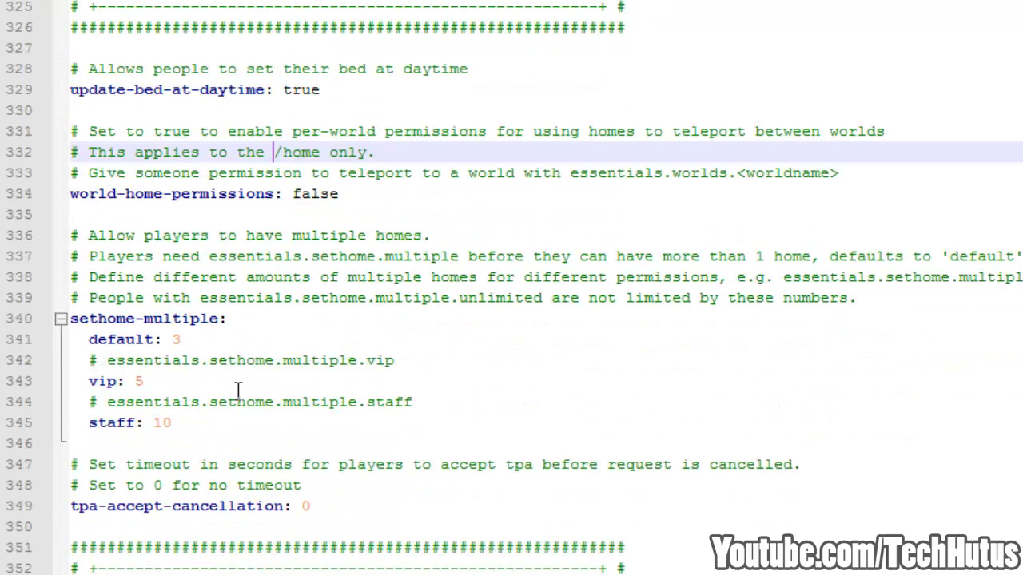
pyautogui.click(106, 360)
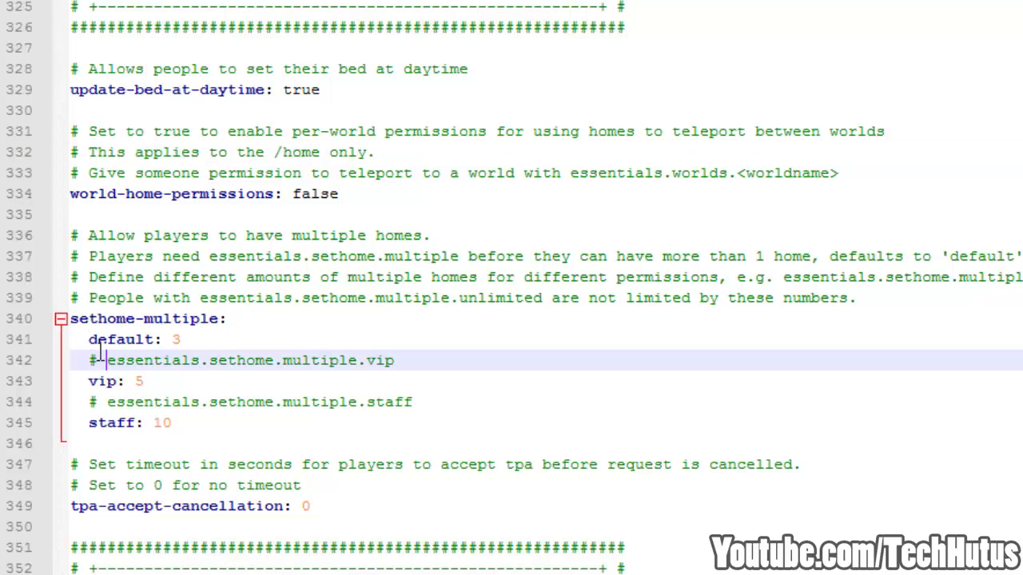
pyautogui.moveTo(107, 361); pyautogui.dragTo(396, 356)
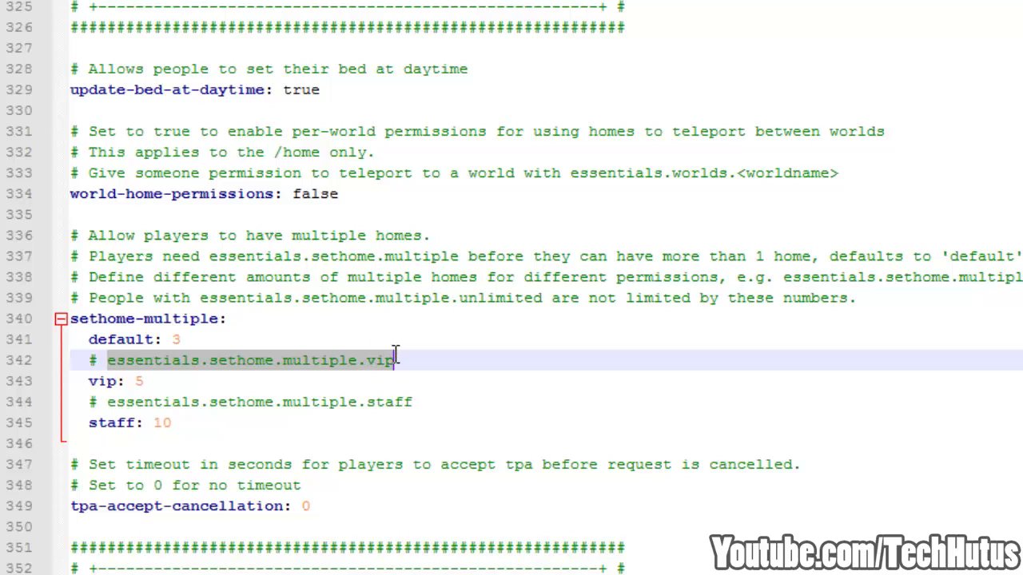
pyautogui.click(173, 339)
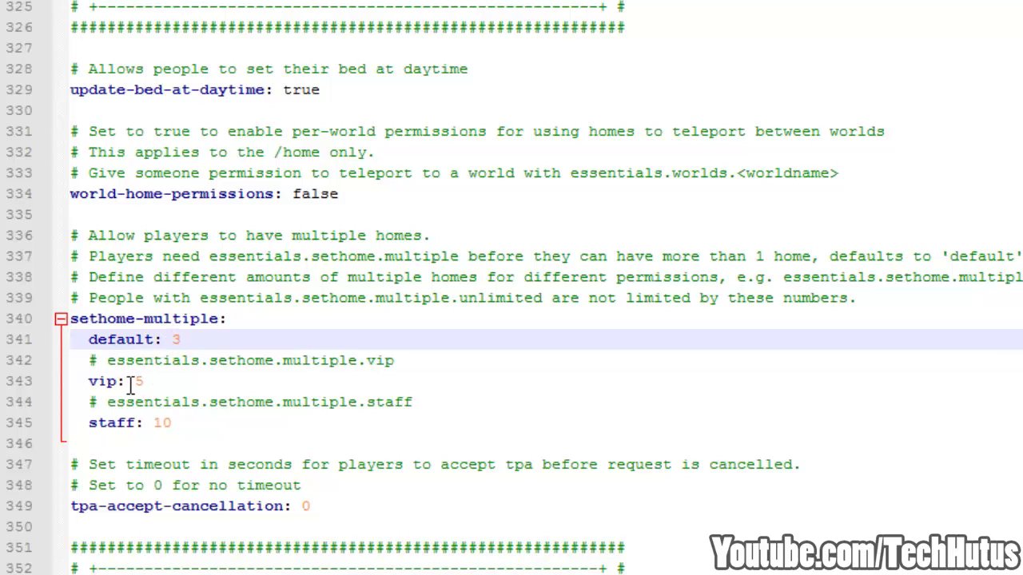
pyautogui.doubleClick(176, 340)
pyautogui.moveTo(361, 362); pyautogui.dragTo(100, 354)
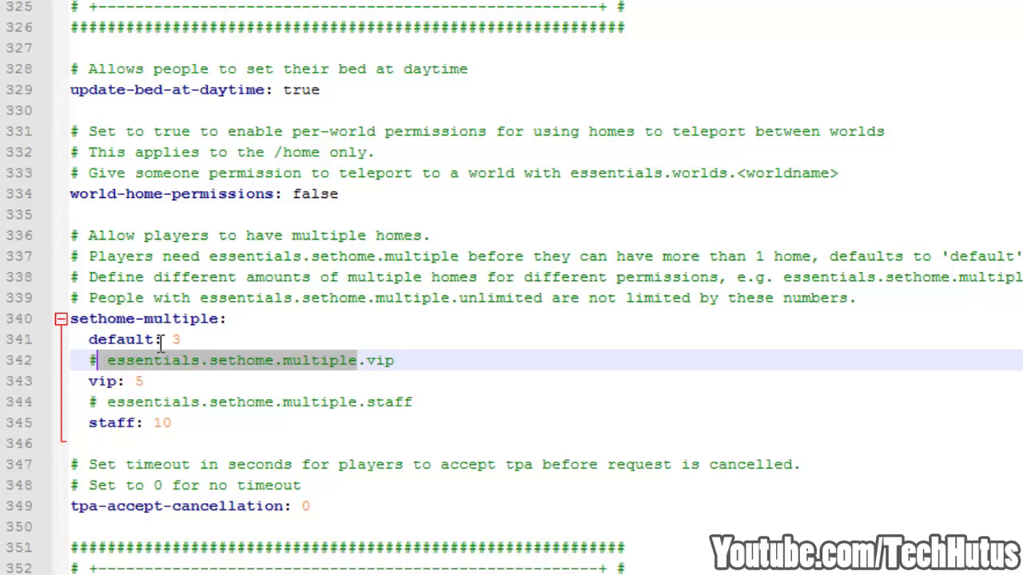
pyautogui.click(390, 354)
pyautogui.doubleClick(401, 359)
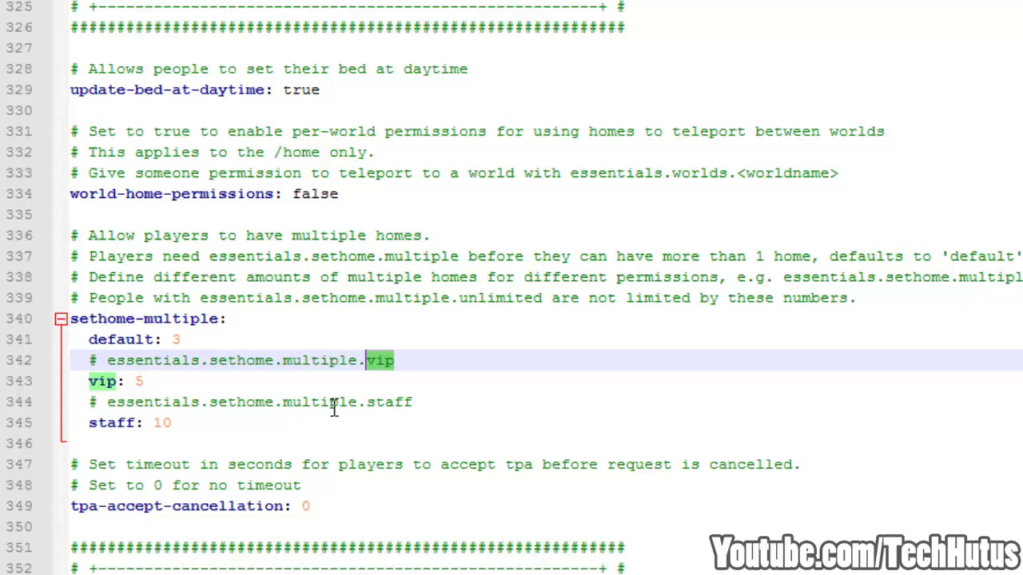
pyautogui.moveTo(365, 402); pyautogui.dragTo(418, 402)
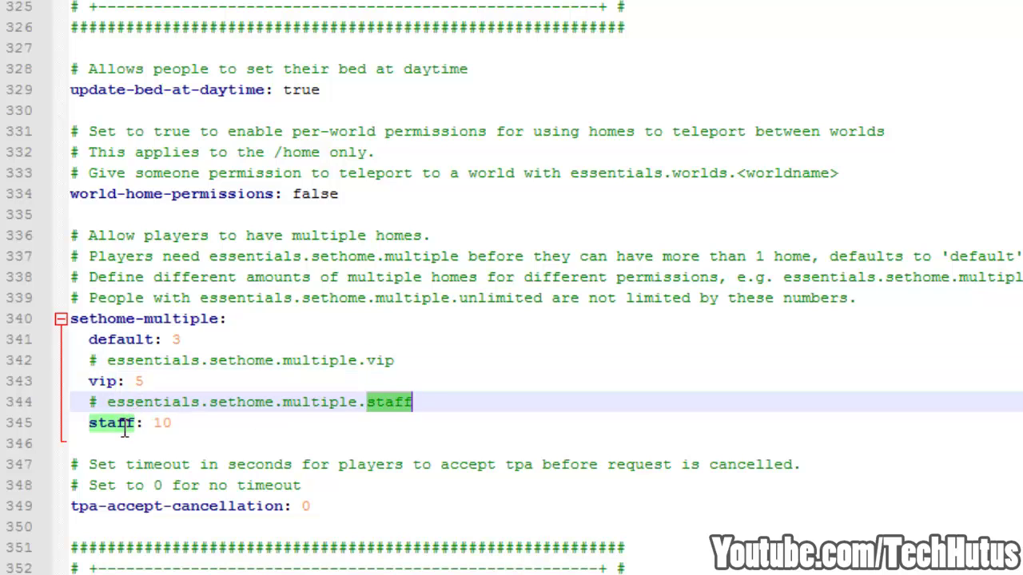
pyautogui.click(168, 423)
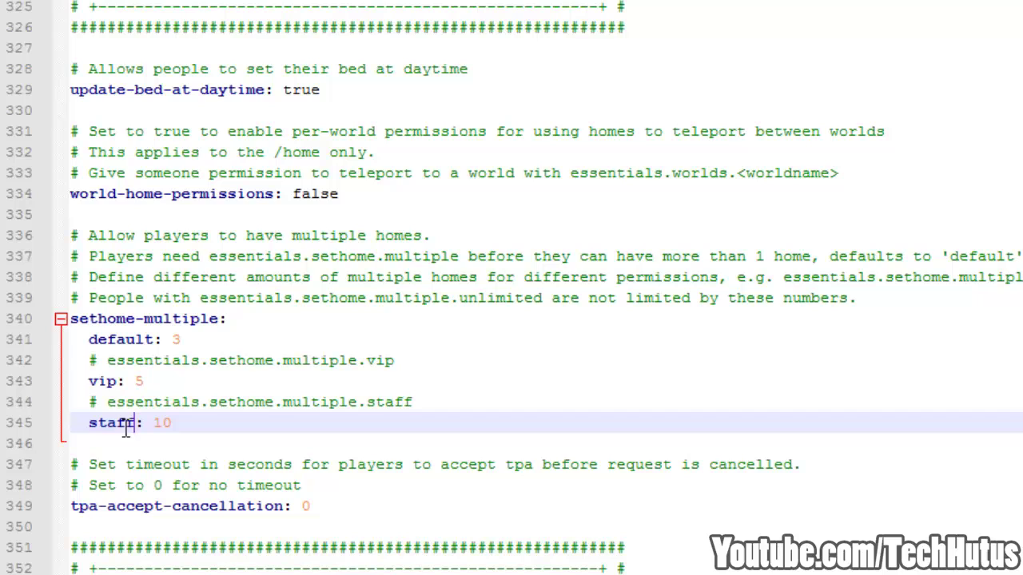
pyautogui.moveTo(134, 422); pyautogui.dragTo(89, 424)
pyautogui.click(363, 404)
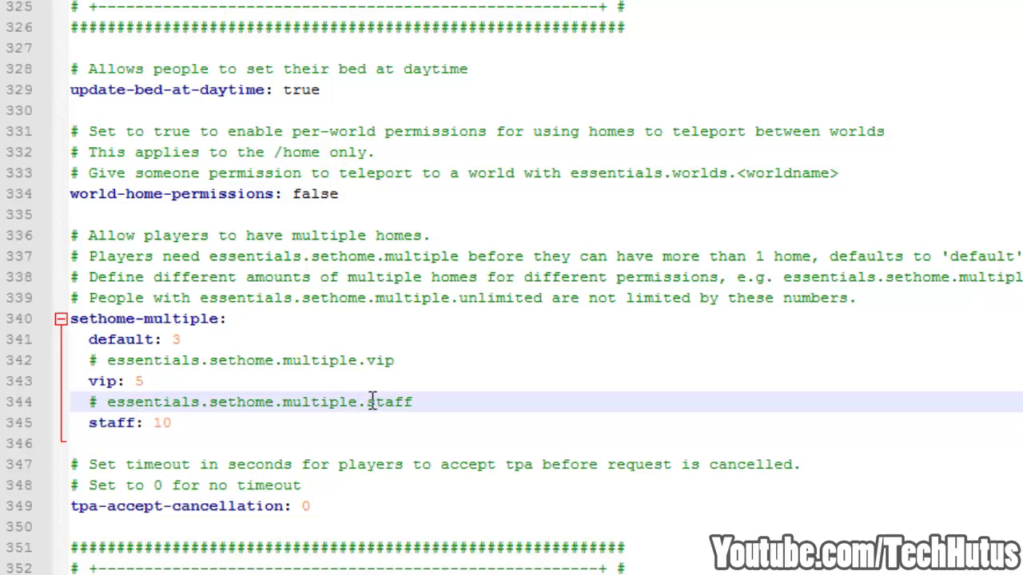
pyautogui.click(391, 400)
pyautogui.moveTo(391, 400); pyautogui.dragTo(404, 402)
pyautogui.click(284, 435)
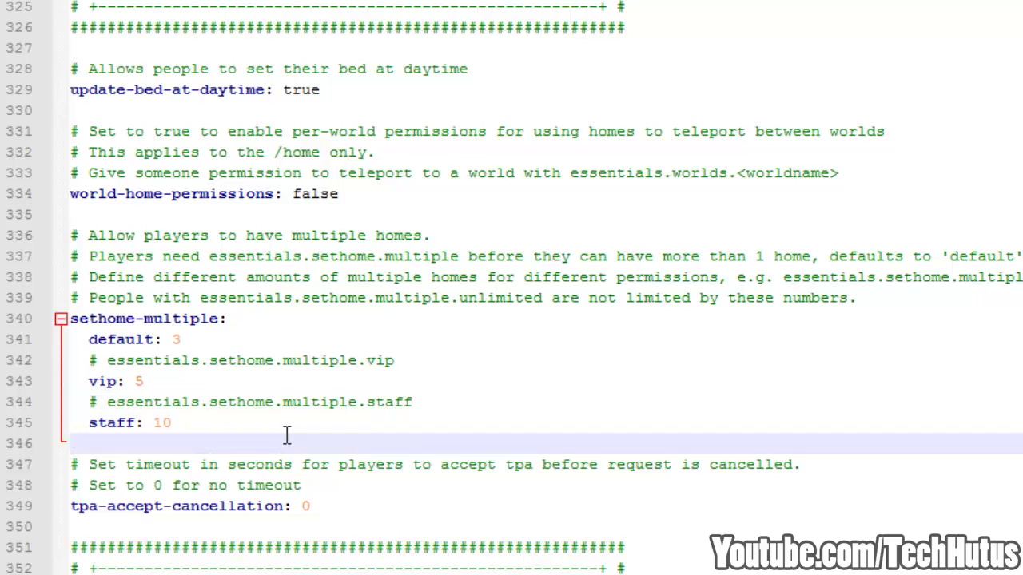
# Set the tpa-accept-cancellation timeout to 60 seconds
pyautogui.scroll(-1, 286, 435)
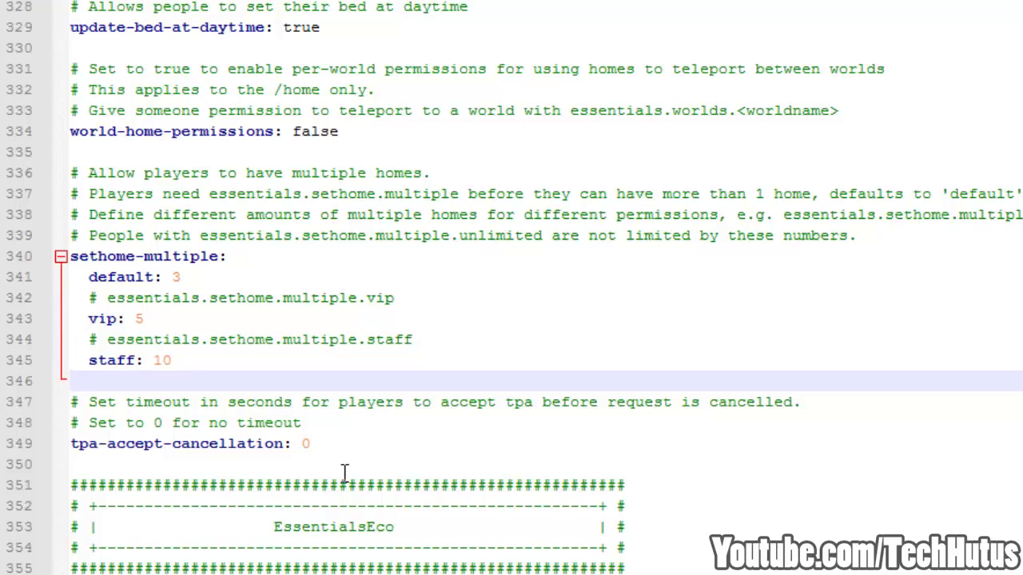
pyautogui.click(346, 442)
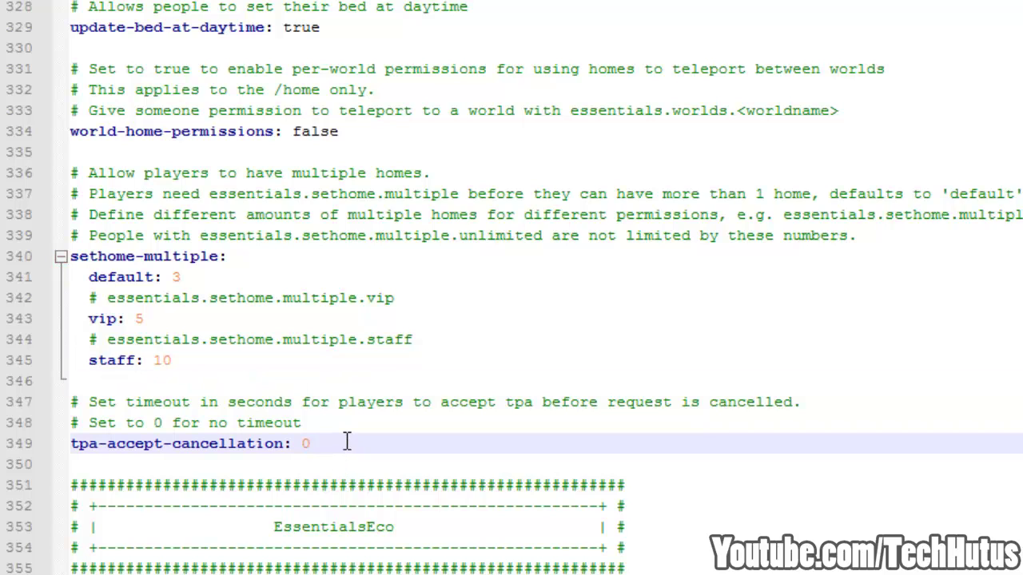
pyautogui.write('60')
# Examine the EssentialsEco settings for starting balance, command costs, currency symbol, maximum and minimum money, and economy logging
pyautogui.scroll(-1, 347, 442)
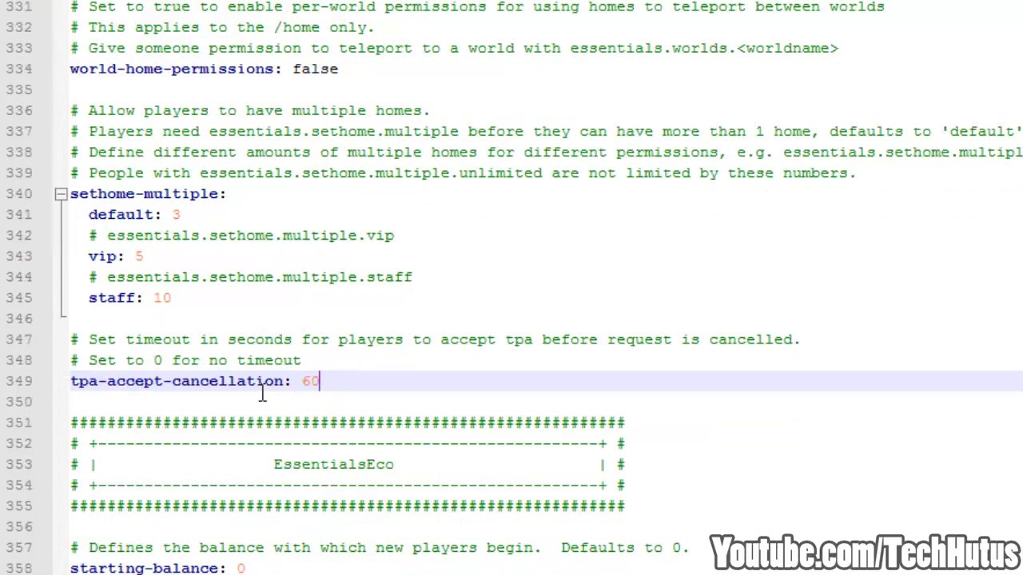
pyautogui.scroll(-3, 473, 409)
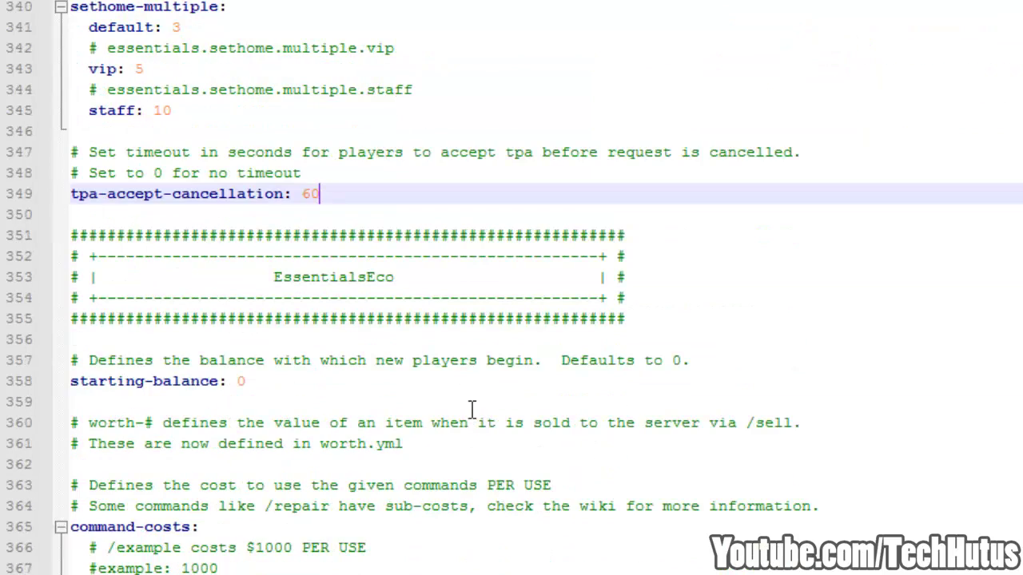
pyautogui.scroll(-2, 472, 409)
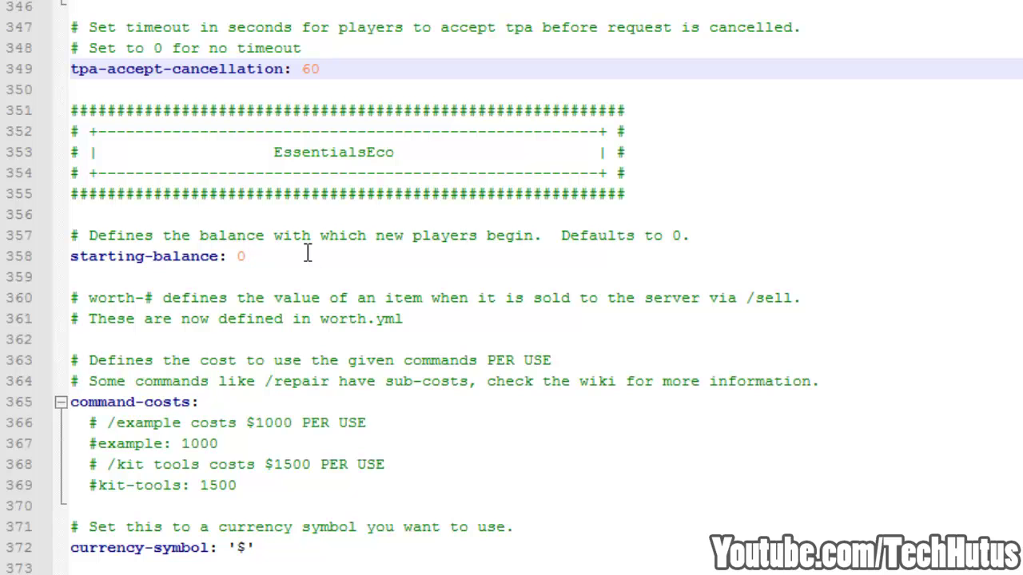
pyautogui.scroll(-1, 213, 351)
pyautogui.scroll(-1, 155, 361)
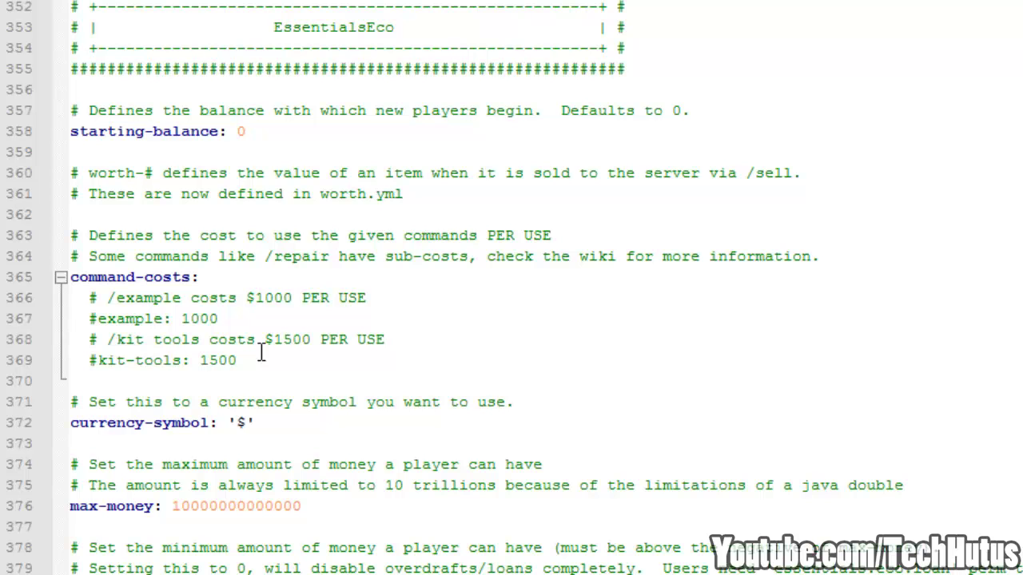
pyautogui.scroll(-2, 267, 358)
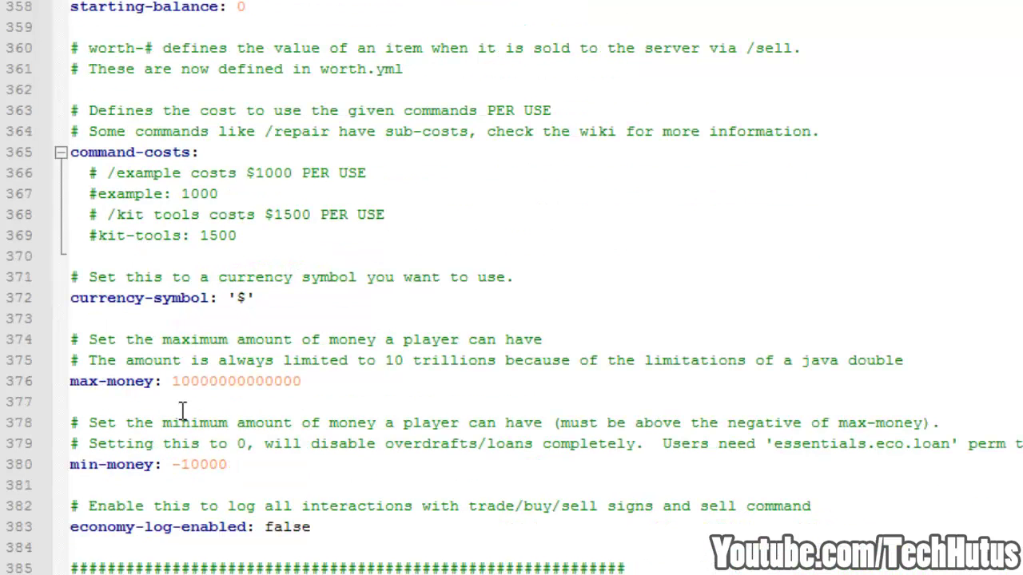
pyautogui.scroll(-1, 174, 477)
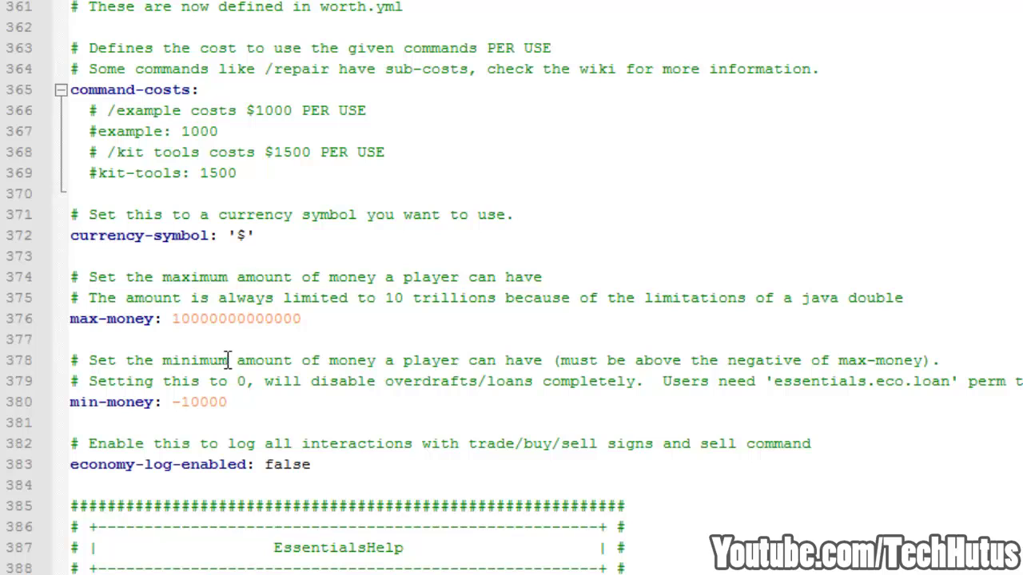
# Examine the max-money, min-money and economy-log-enabled settings and the EssentialsHelp options non-ess-in-help and hide-permissionless-help
pyautogui.moveTo(200, 318); pyautogui.dragTo(274, 318)
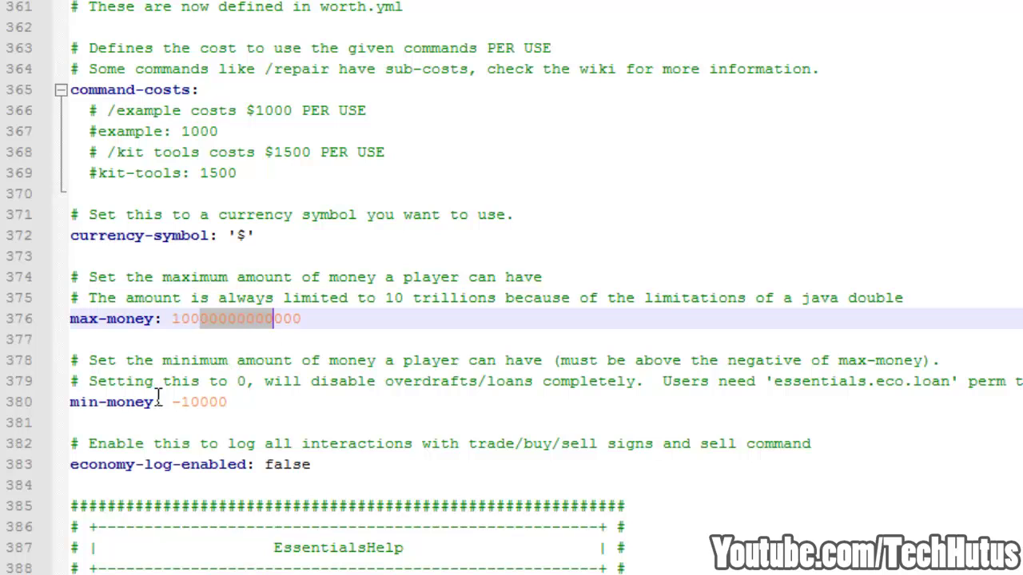
pyautogui.moveTo(181, 402); pyautogui.dragTo(219, 401)
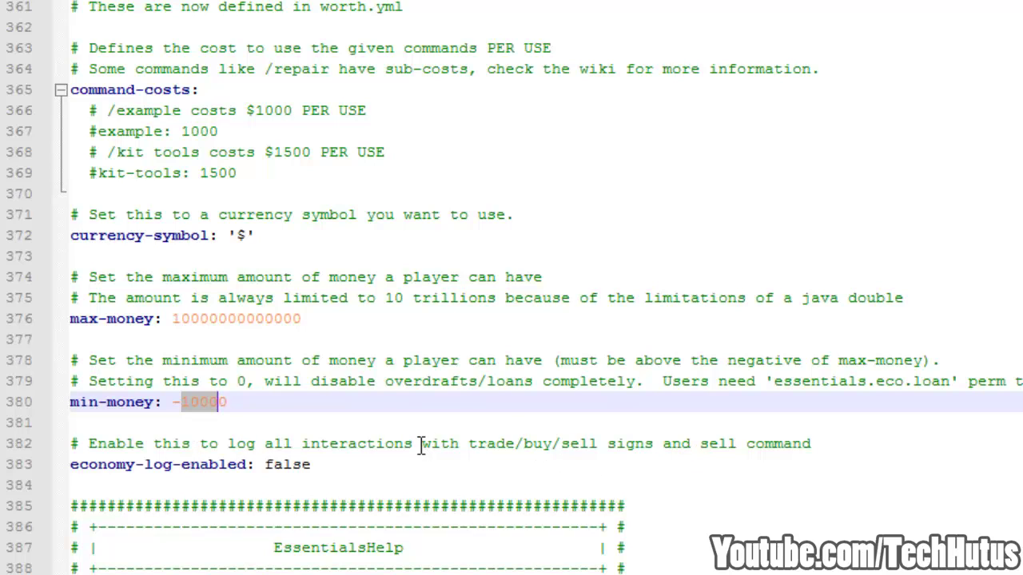
pyautogui.scroll(-1, 480, 443)
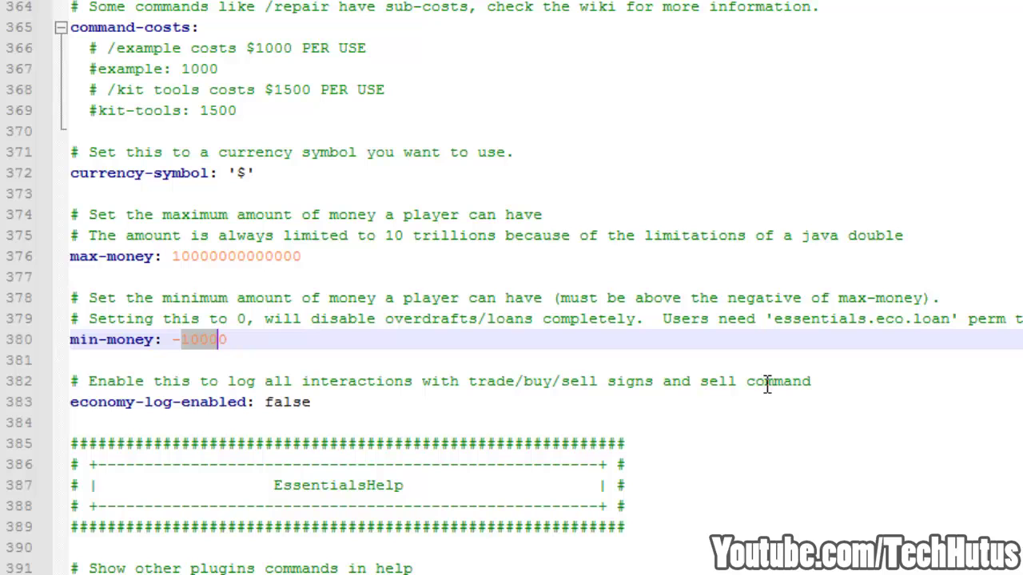
pyautogui.scroll(-3, 274, 422)
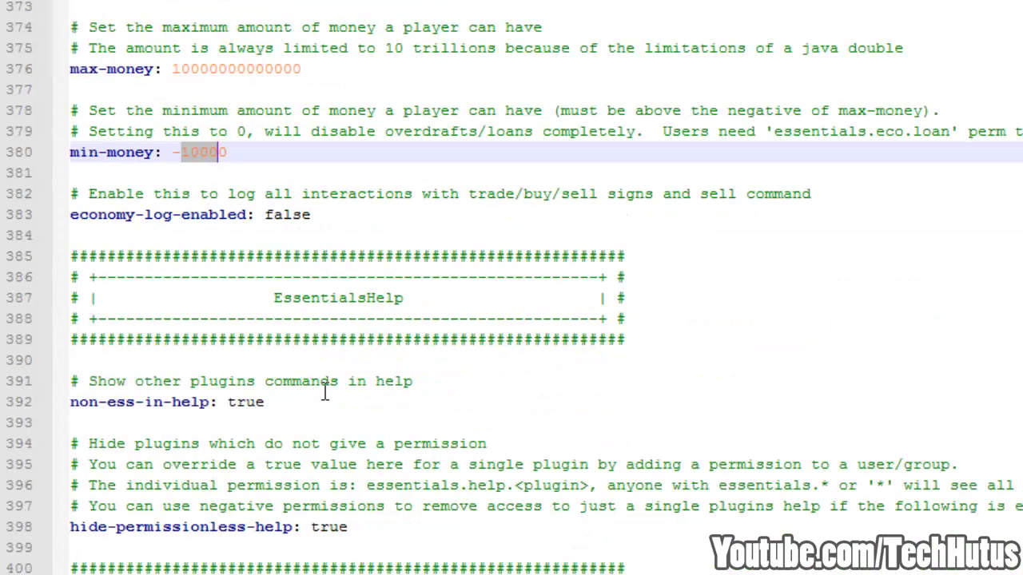
pyautogui.scroll(-1, 370, 313)
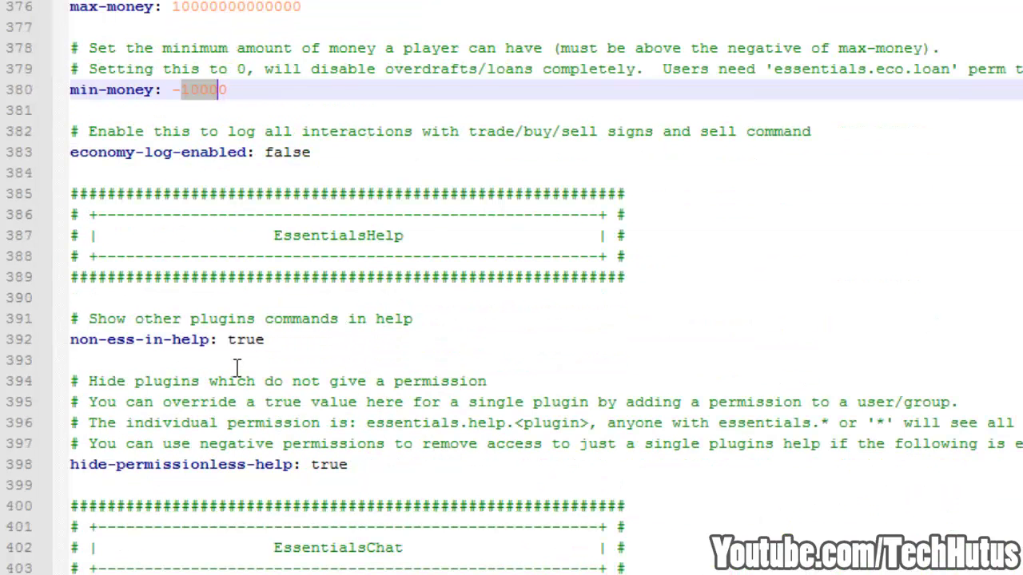
pyautogui.doubleClick(231, 339)
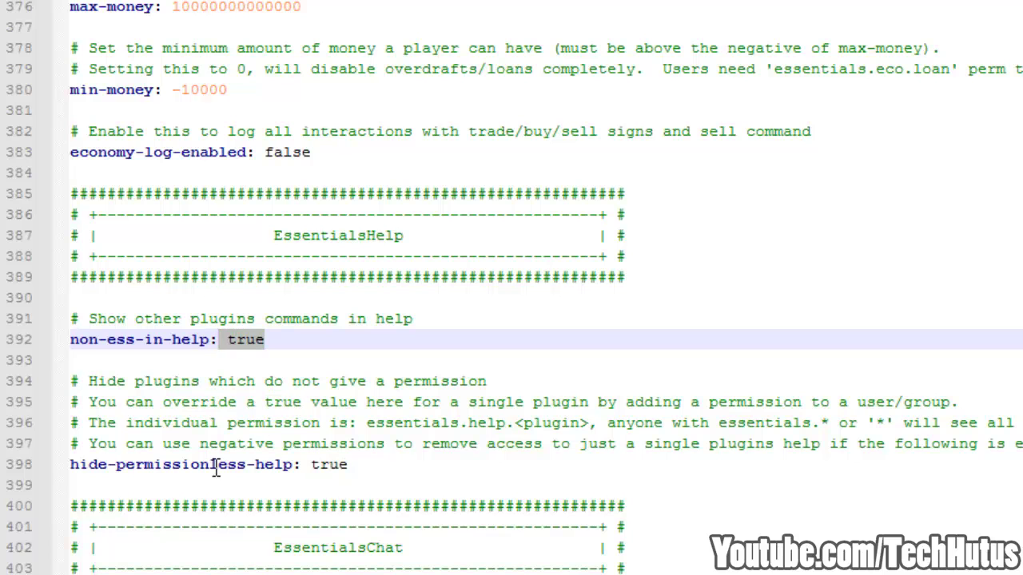
pyautogui.doubleClick(334, 465)
pyautogui.click(380, 464)
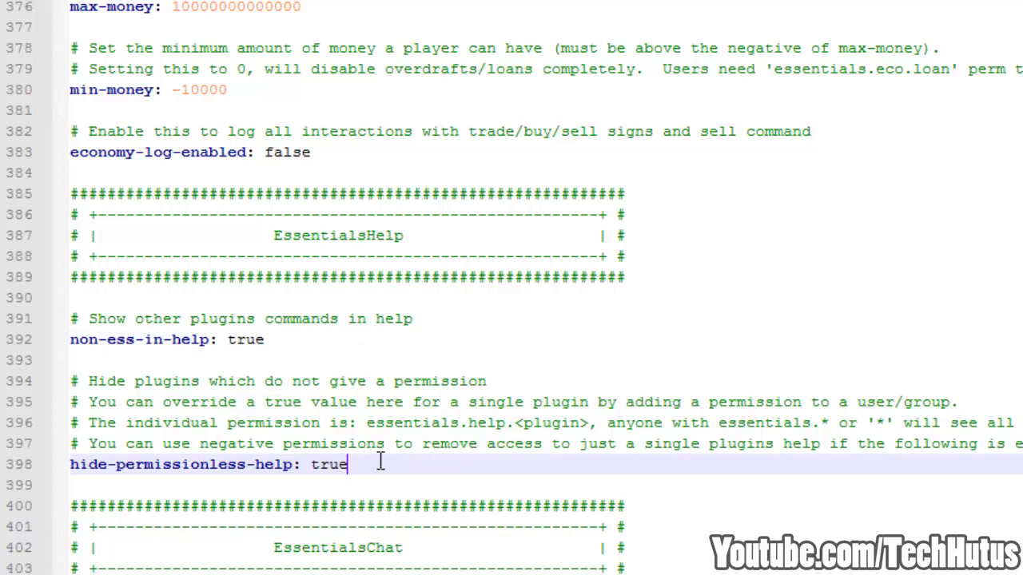
# Examine the EssentialsChat formatting settings and the EssentialsProtect options for explosions, creature spawning, block protection, damage and weather
pyautogui.scroll(-4, 303, 489)
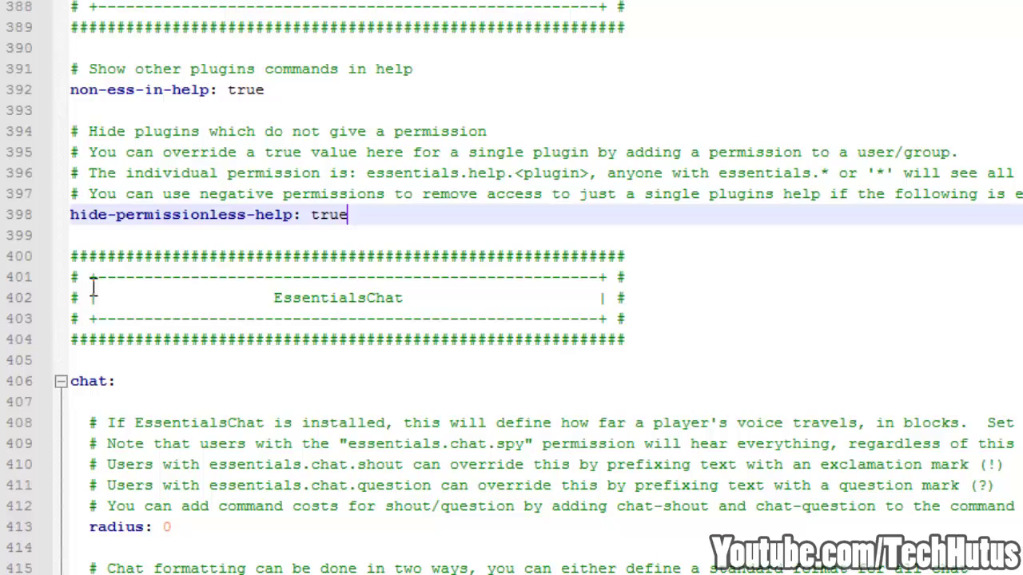
pyautogui.moveTo(72, 256); pyautogui.dragTo(280, 514)
pyautogui.click(330, 423)
pyautogui.scroll(-6, 331, 423)
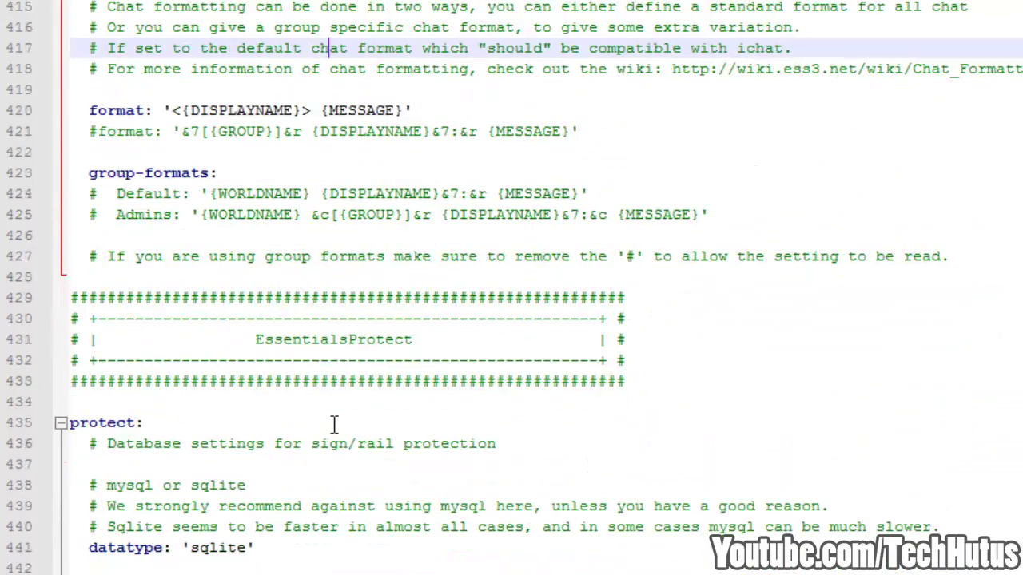
pyautogui.scroll(-4, 324, 394)
pyautogui.scroll(-19, 324, 394)
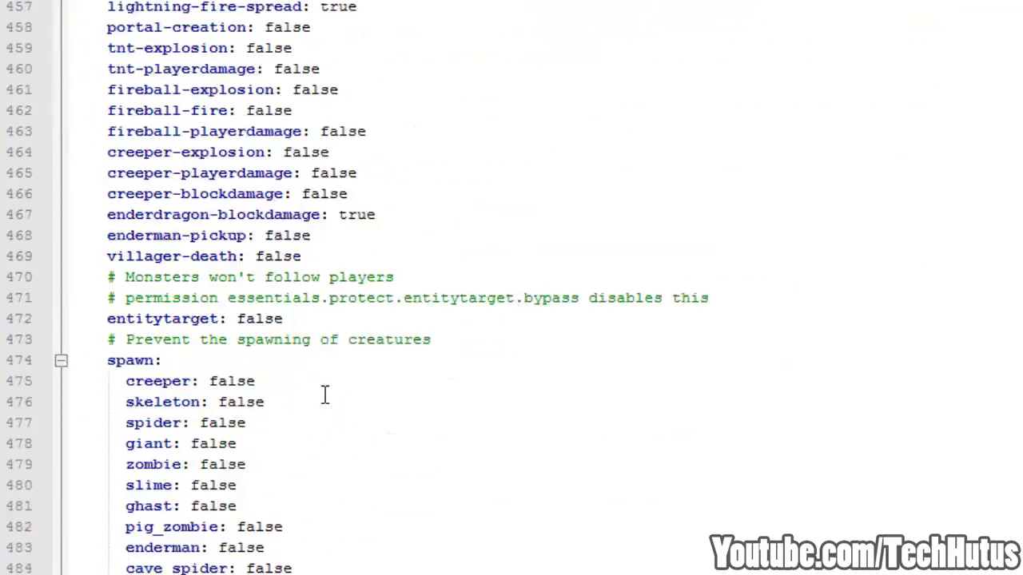
pyautogui.scroll(-17, 324, 394)
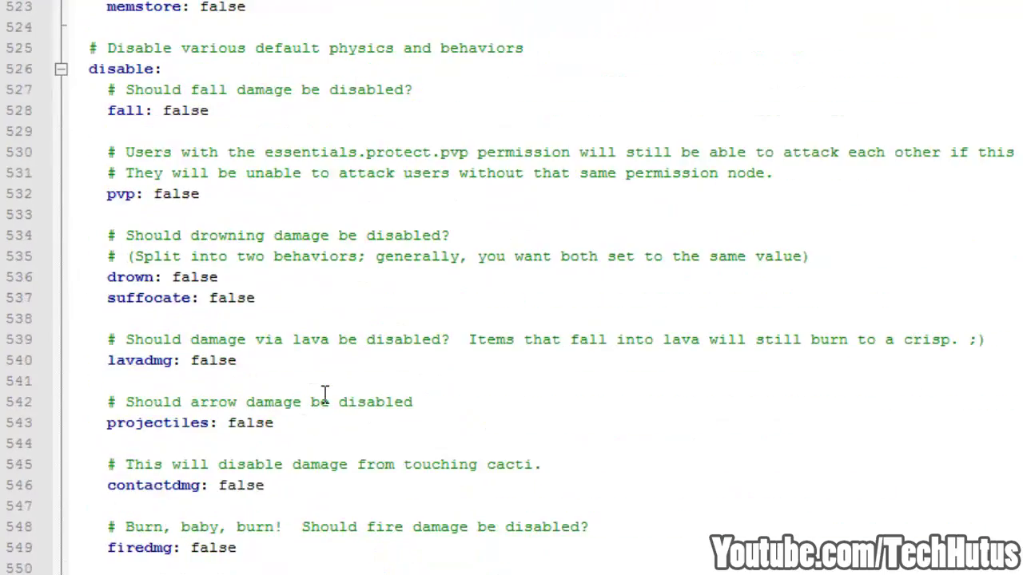
pyautogui.scroll(1, 325, 394)
pyautogui.scroll(12, 325, 394)
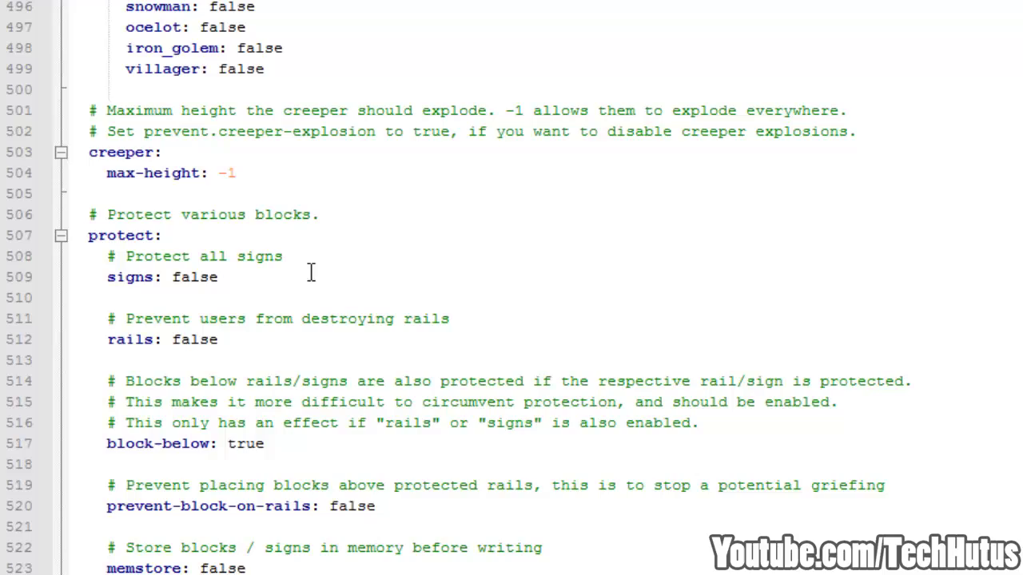
pyautogui.scroll(-17, 304, 236)
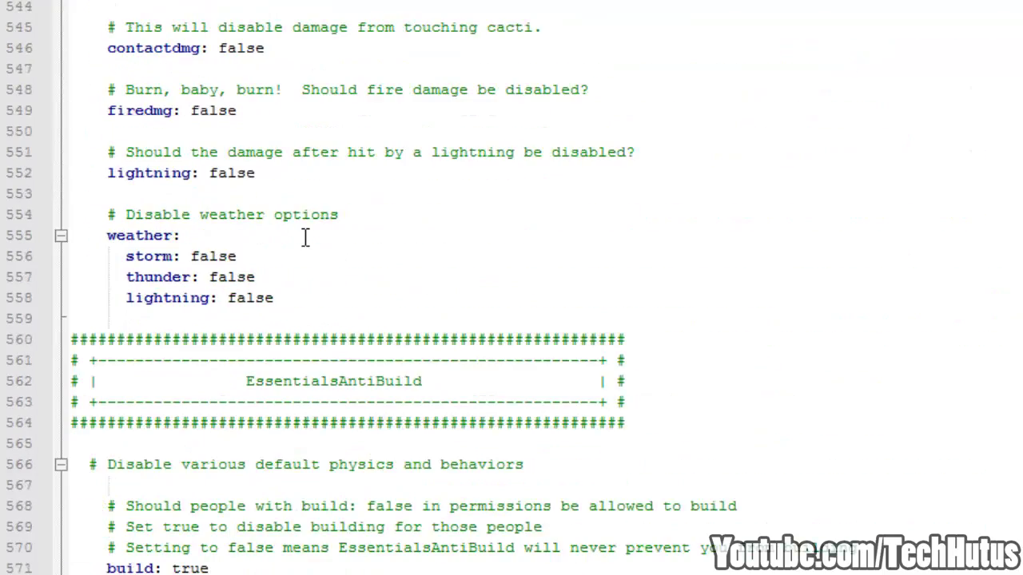
# Examine the EssentialsAntiBuild section, including the build, use and warn-on-build-disallow options plus the alert and blacklist block lists
pyautogui.scroll(-2, 272, 307)
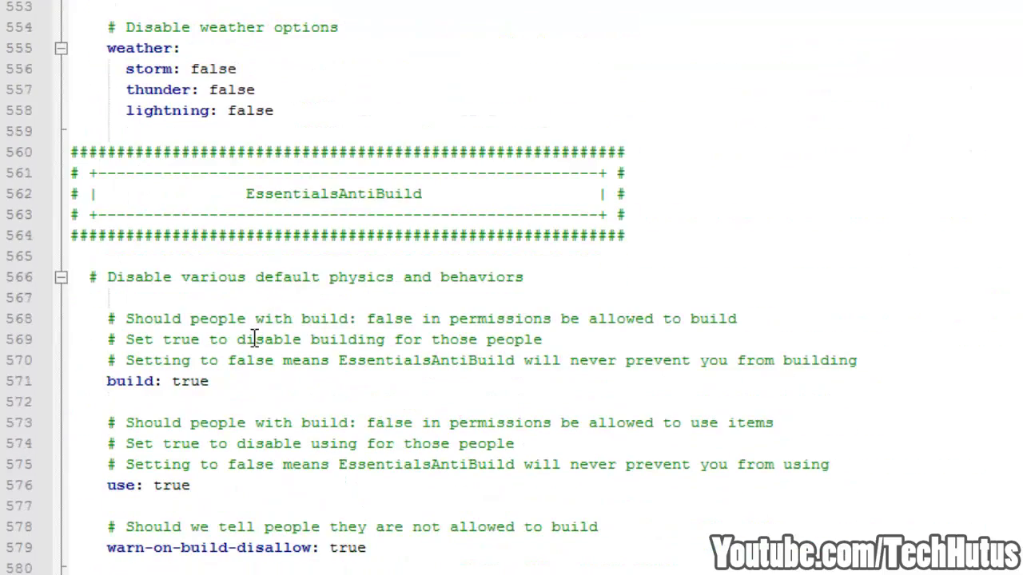
pyautogui.click(225, 377)
pyautogui.scroll(-1, 225, 377)
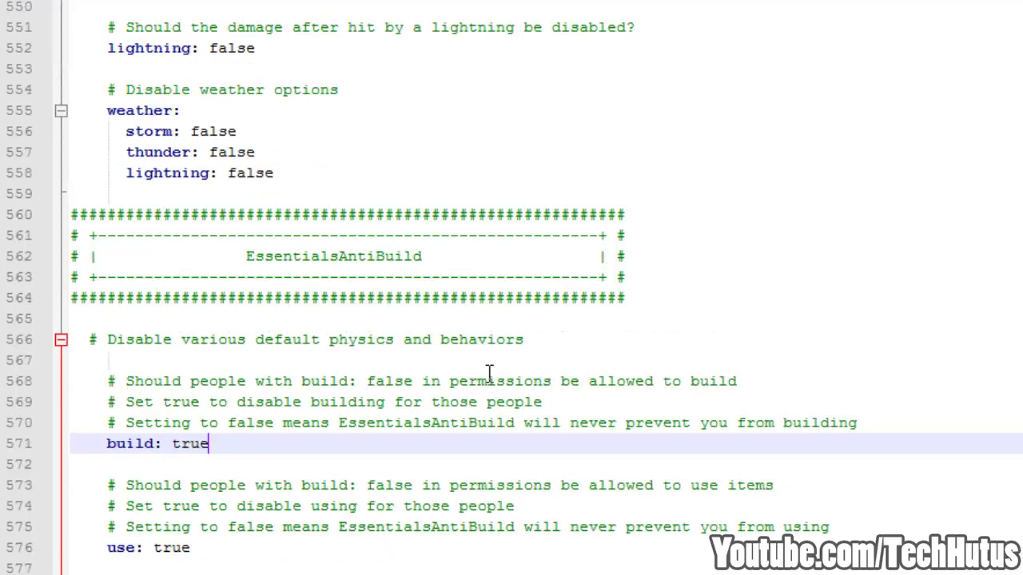
pyautogui.moveTo(173, 444); pyautogui.dragTo(223, 445)
pyautogui.tripleClick(189, 450)
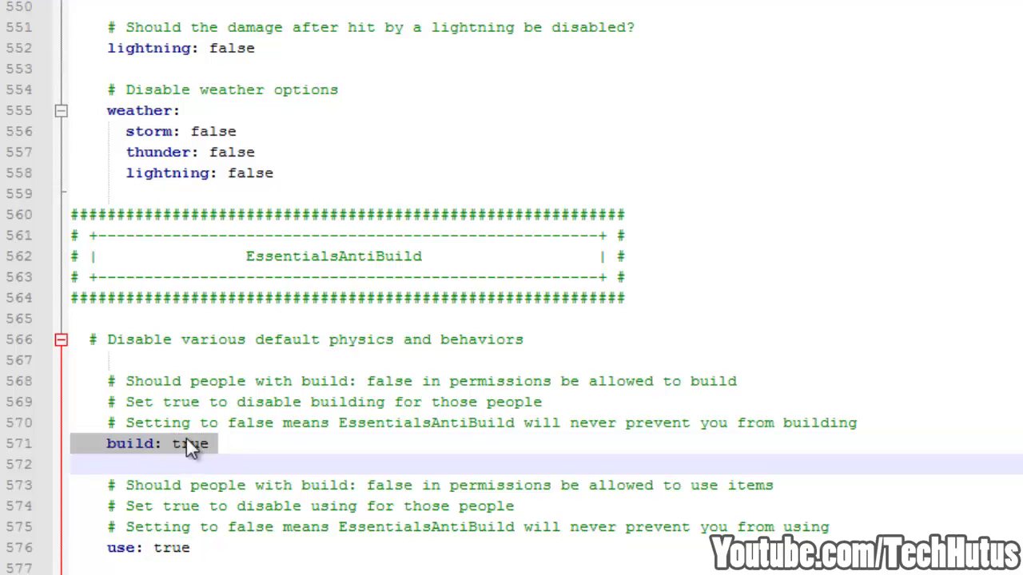
pyautogui.press('Right')
pyautogui.scroll(-1, 157, 455)
pyautogui.scroll(-1, 158, 455)
pyautogui.moveTo(153, 423); pyautogui.dragTo(196, 423)
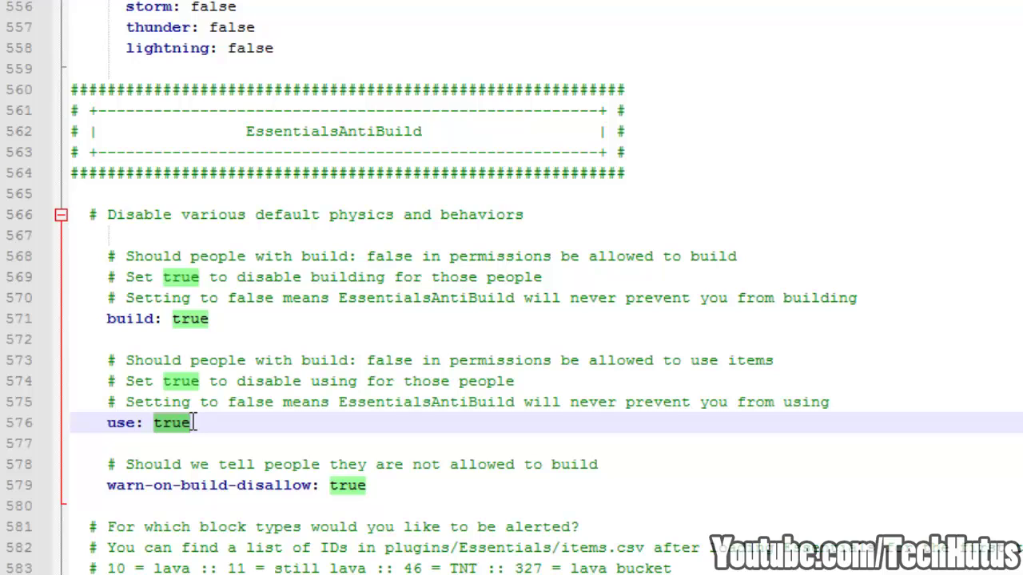
pyautogui.click(145, 485)
pyautogui.moveTo(154, 490); pyautogui.dragTo(321, 487)
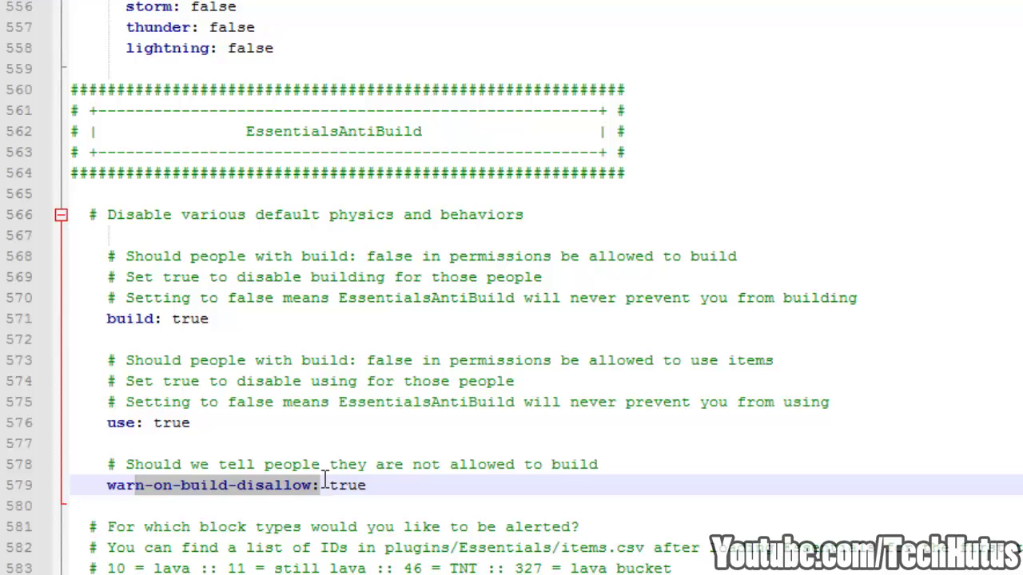
pyautogui.click(358, 477)
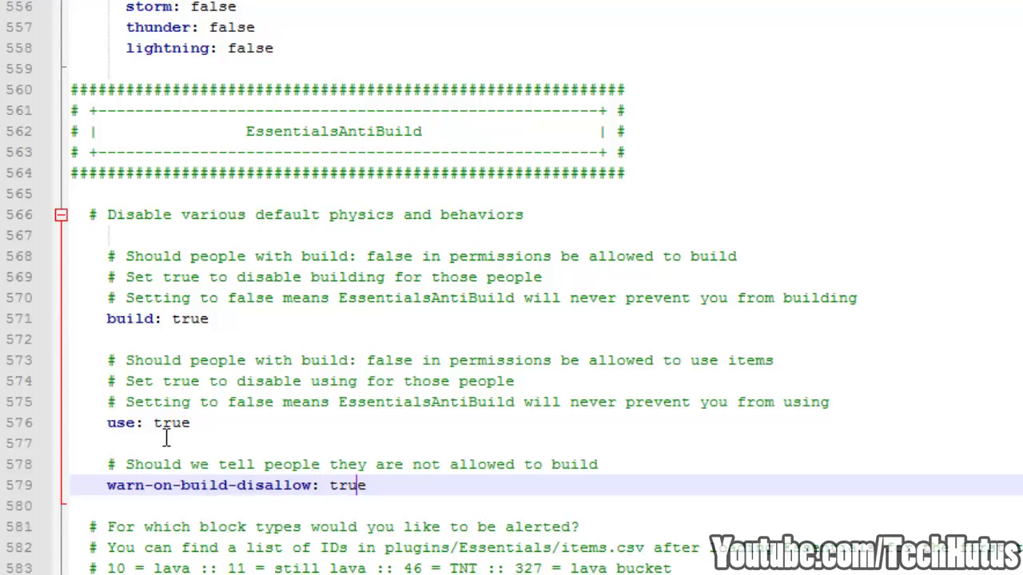
pyautogui.scroll(-4, 167, 438)
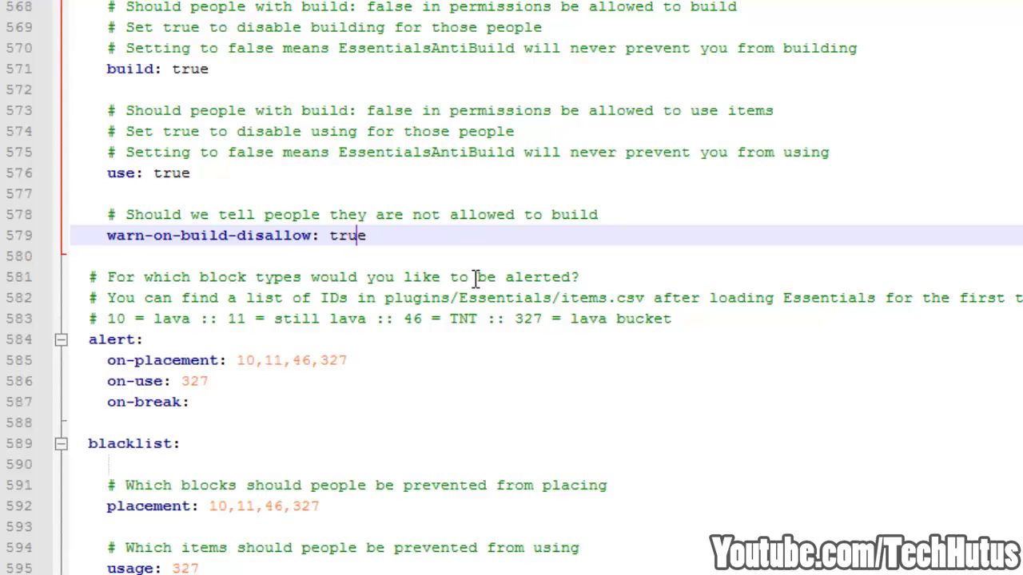
pyautogui.scroll(-4, 229, 355)
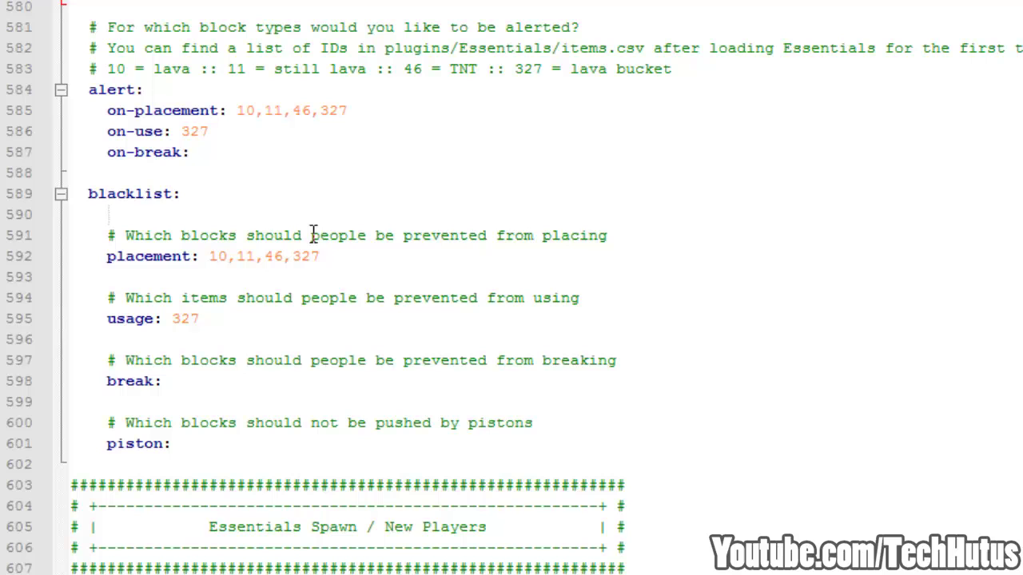
# Examine the new-player announce-format and spawnpoint settings in the Essentials Spawn / New Players section
pyautogui.scroll(-4, 297, 331)
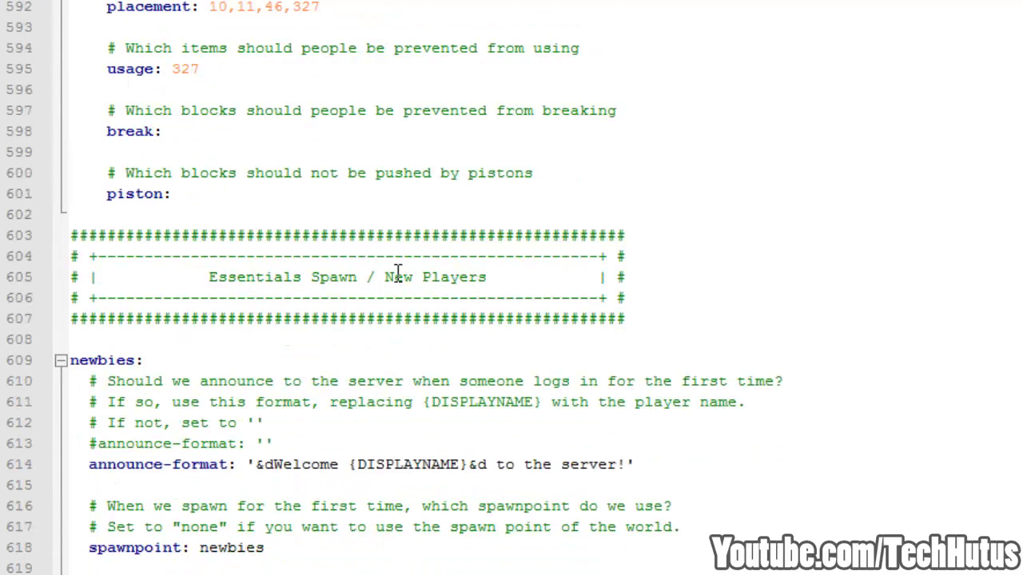
pyautogui.scroll(-2, 235, 340)
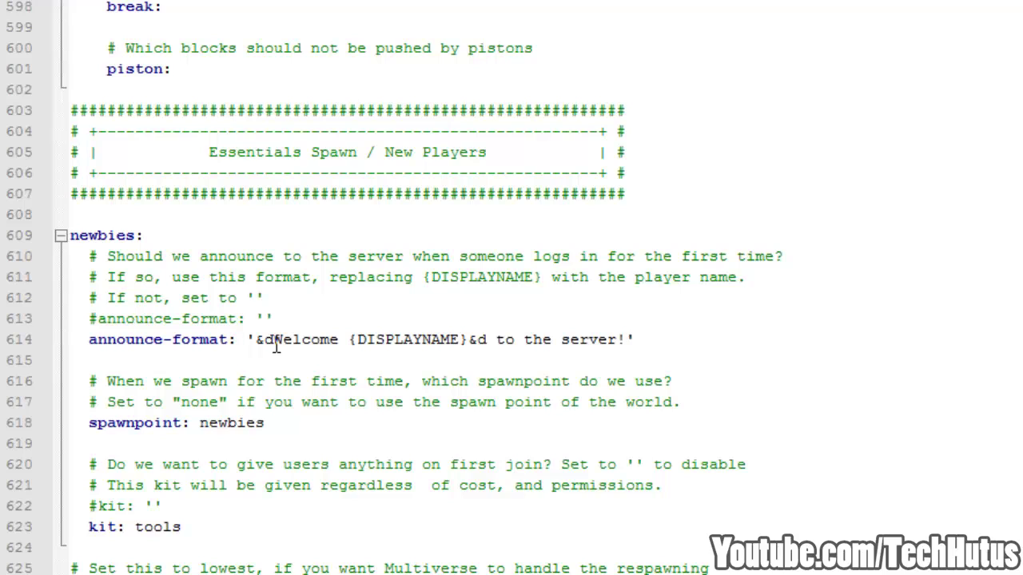
pyautogui.moveTo(269, 338); pyautogui.dragTo(625, 340)
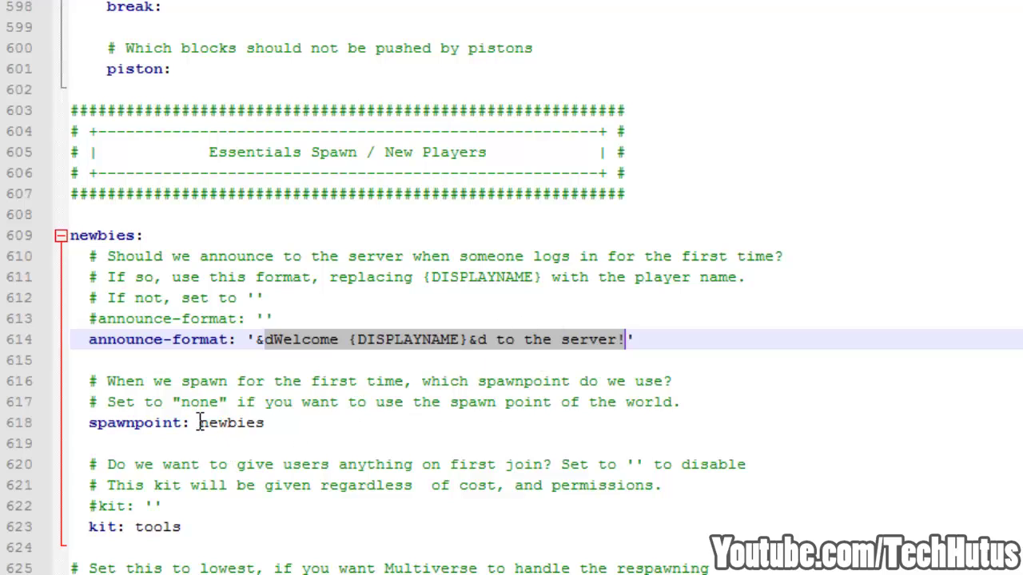
pyautogui.doubleClick(264, 422)
pyautogui.moveTo(263, 422); pyautogui.dragTo(192, 421)
pyautogui.click(281, 423)
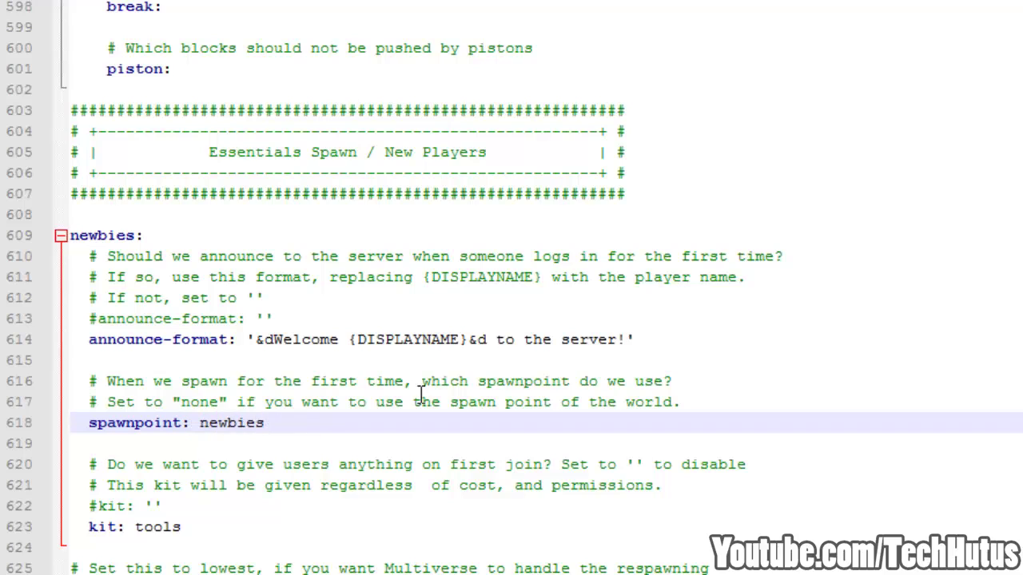
# Write the example command "/setspawn firstspawn" after the newbies key
pyautogui.click(233, 231)
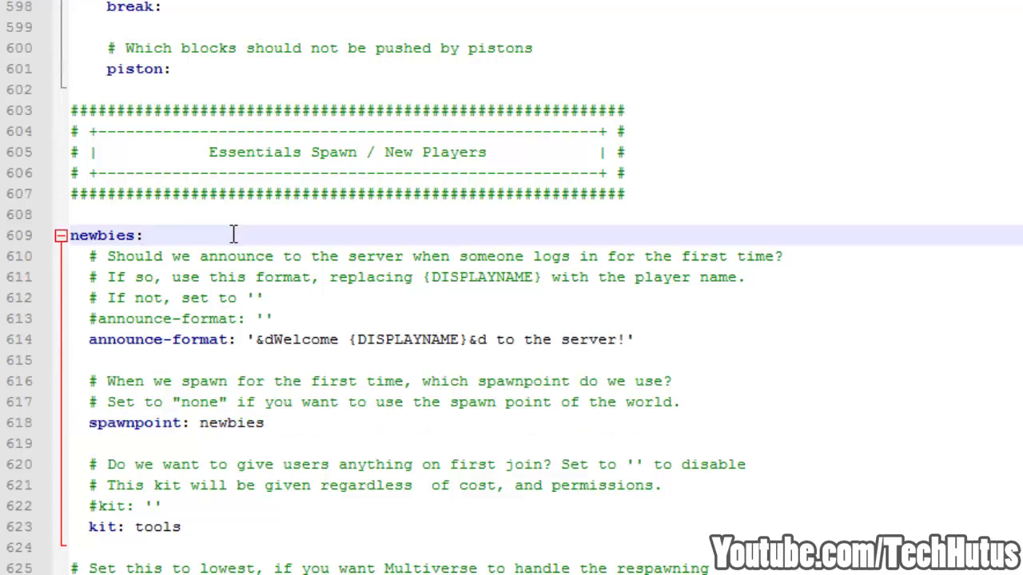
pyautogui.write('/setspawn firstspawn')
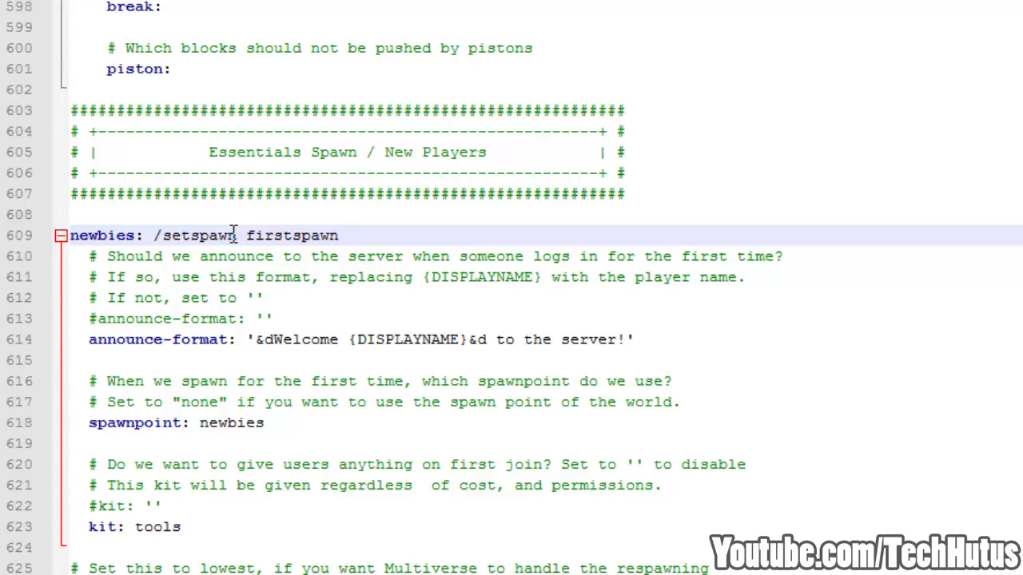
# Set the new players' spawnpoint to firstspawn
pyautogui.click(278, 426)
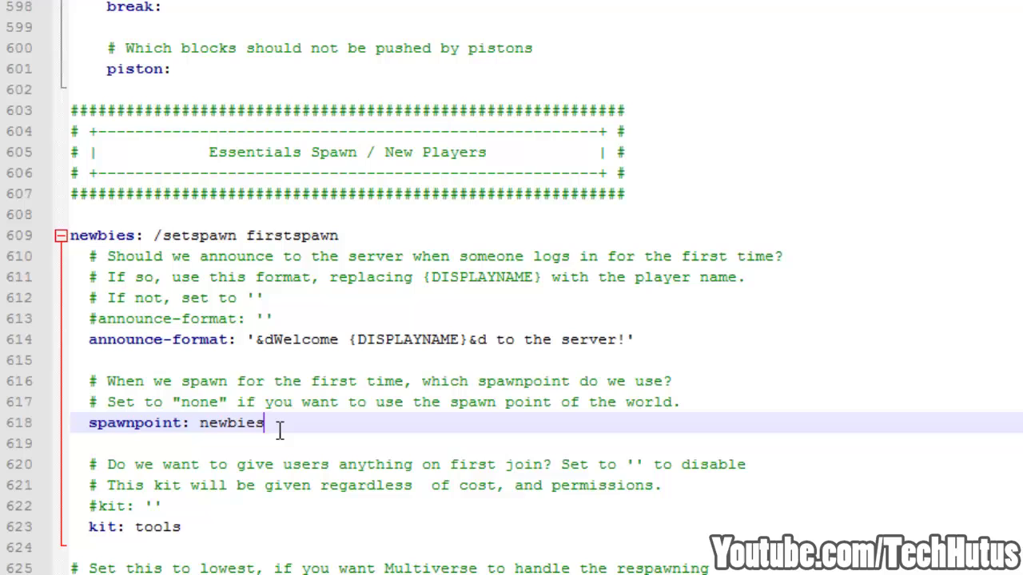
pyautogui.press('BackSpace')
pyautogui.press('BackSpace')
pyautogui.press('BackSpace')
pyautogui.press('BackSpace')
pyautogui.press('BackSpace')
pyautogui.press('BackSpace')
pyautogui.write('firstspawn')
# Remove the example "/setspawn firstspawn" command from the newbies line
pyautogui.click(351, 235)
pyautogui.press('BackSpace')
pyautogui.press('BackSpace')
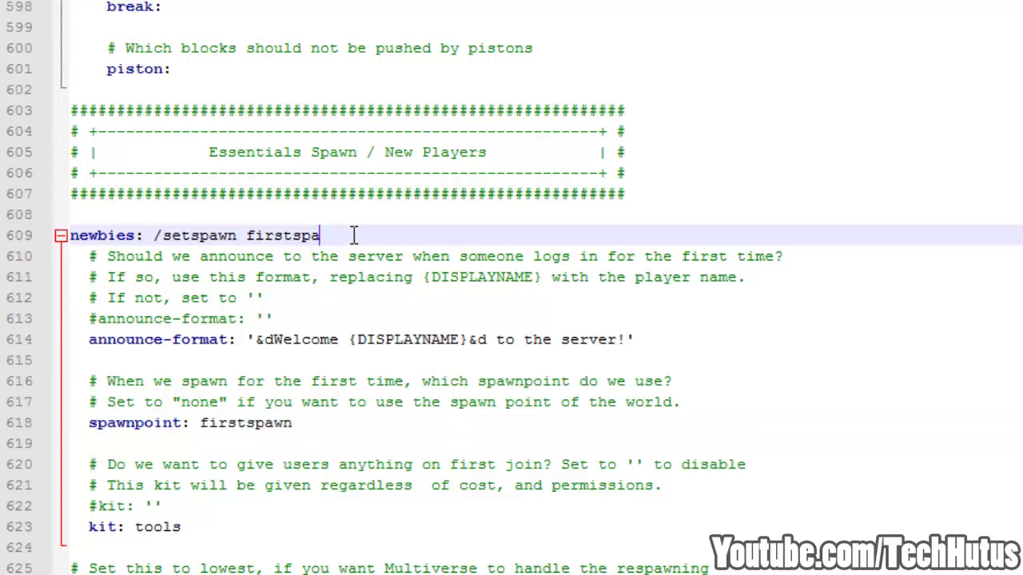
pyautogui.press('BackSpace')
pyautogui.press('BackSpace')
pyautogui.press('BackSpace')
pyautogui.press('BackSpace')
pyautogui.press('BackSpace')
pyautogui.press('BackSpace')
pyautogui.press('BackSpace')
pyautogui.press('BackSpace')
pyautogui.press('BackSpace')
pyautogui.press('BackSpace')
pyautogui.press('BackSpace')
pyautogui.press('BackSpace')
pyautogui.press('BackSpace')
pyautogui.press('BackSpace')
pyautogui.press('BackSpace')
pyautogui.press('BackSpace')
pyautogui.press('BackSpace')
pyautogui.press('BackSpace')
pyautogui.press('BackSpace')
# Examine the first-join kit, respawn-listener-priority and respawn-at-home settings at the end of the file
pyautogui.scroll(-1, 263, 328)
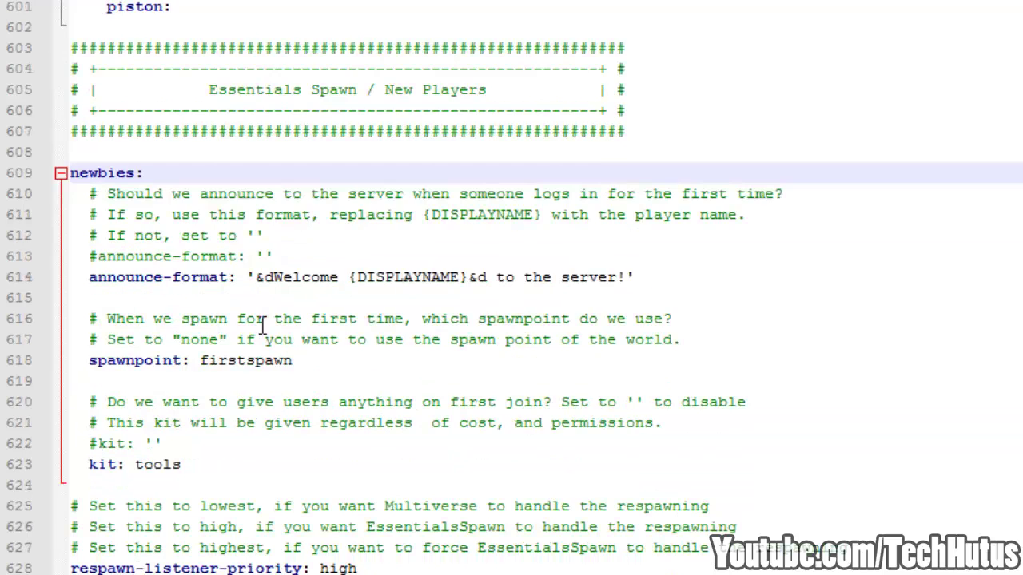
pyautogui.scroll(-2, 263, 328)
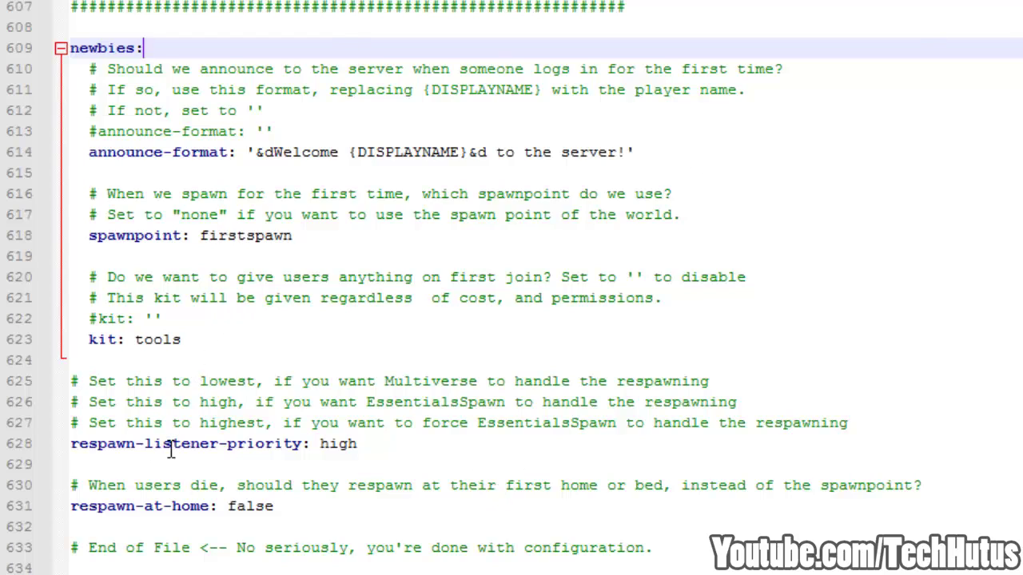
pyautogui.moveTo(383, 445); pyautogui.dragTo(320, 453)
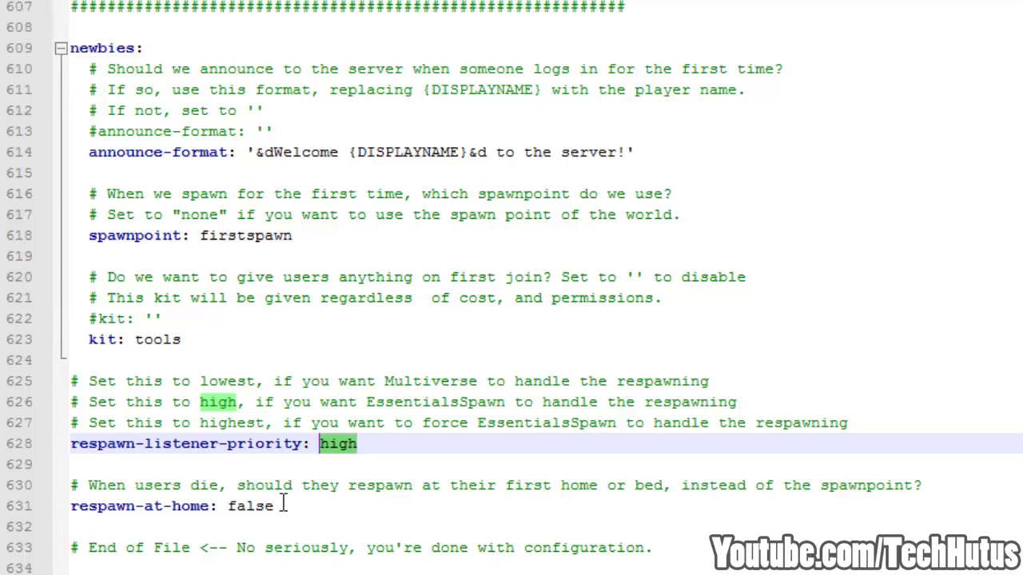
pyautogui.scroll(-1, 283, 502)
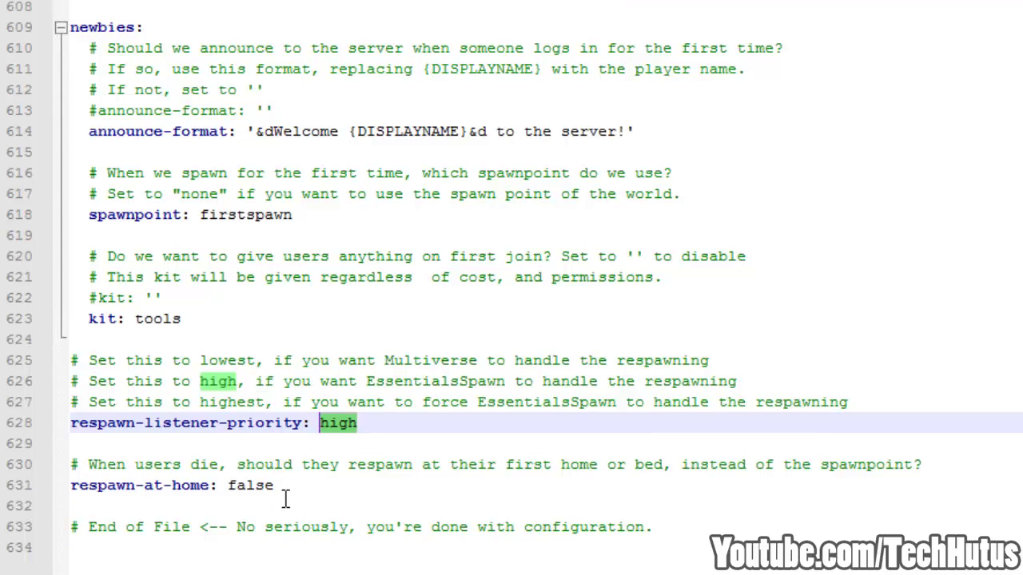